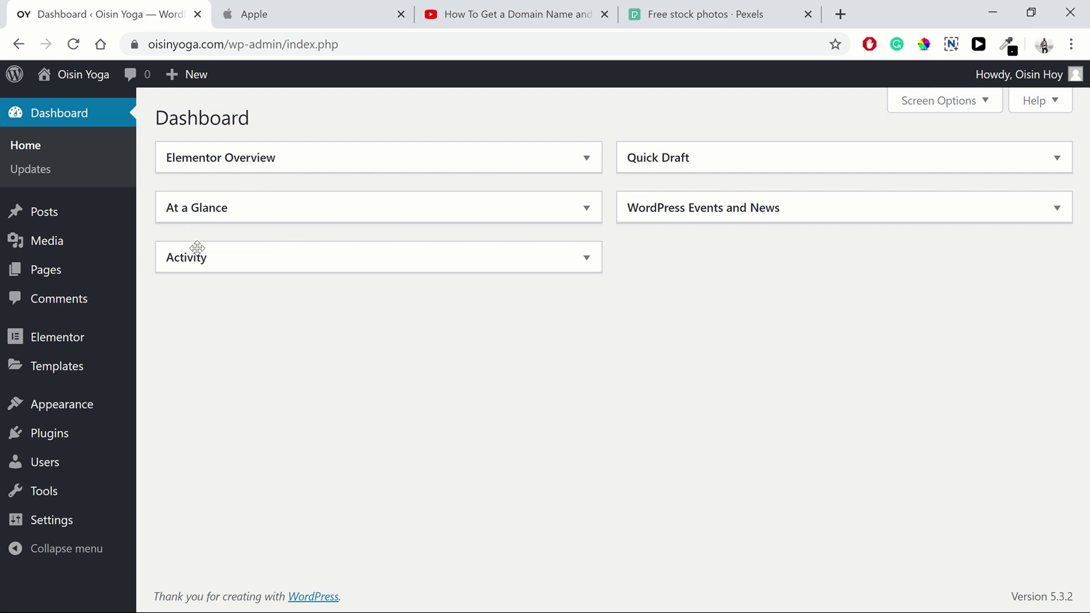
Step: Open the Home page for editing from the WordPress Pages list
{"action": "left_click", "coordinate": [100, 279]}
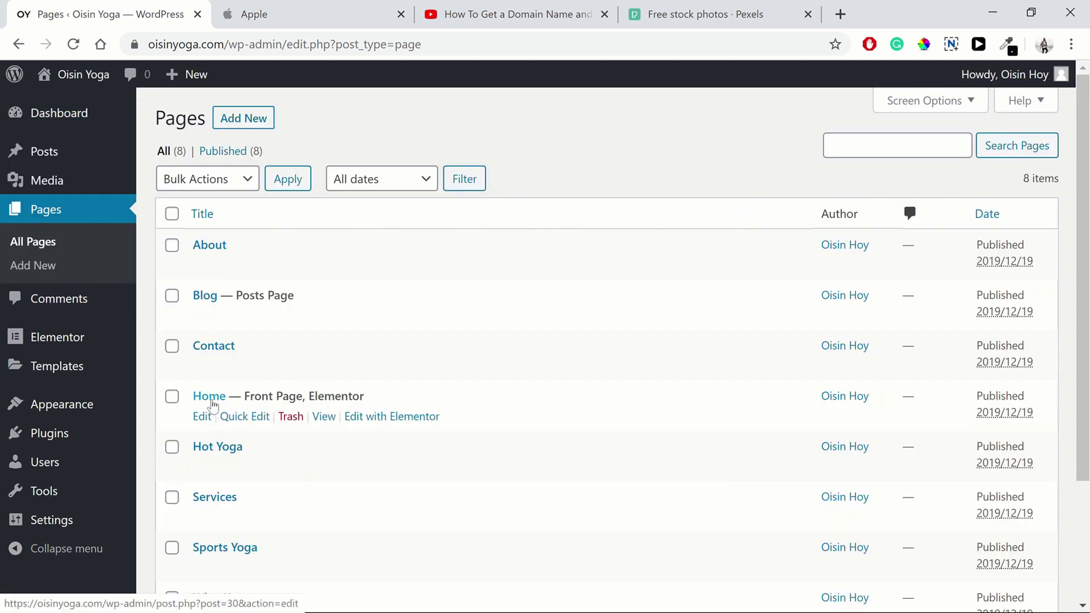
{"action": "left_click", "coordinate": [214, 400]}
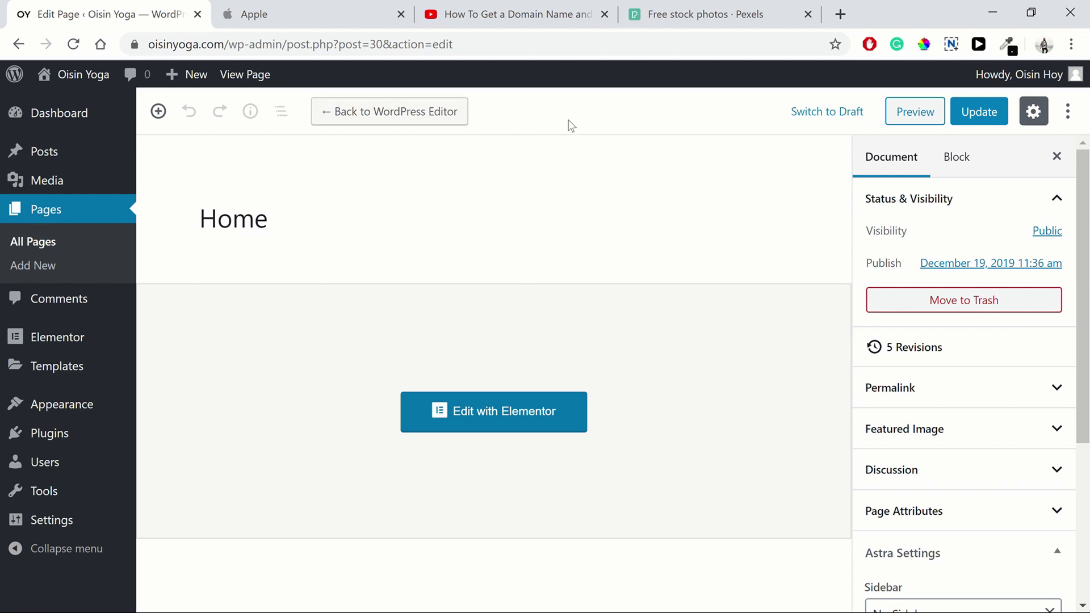
Step: Launch the Elementor builder for the Home page
{"action": "left_click", "coordinate": [507, 420]}
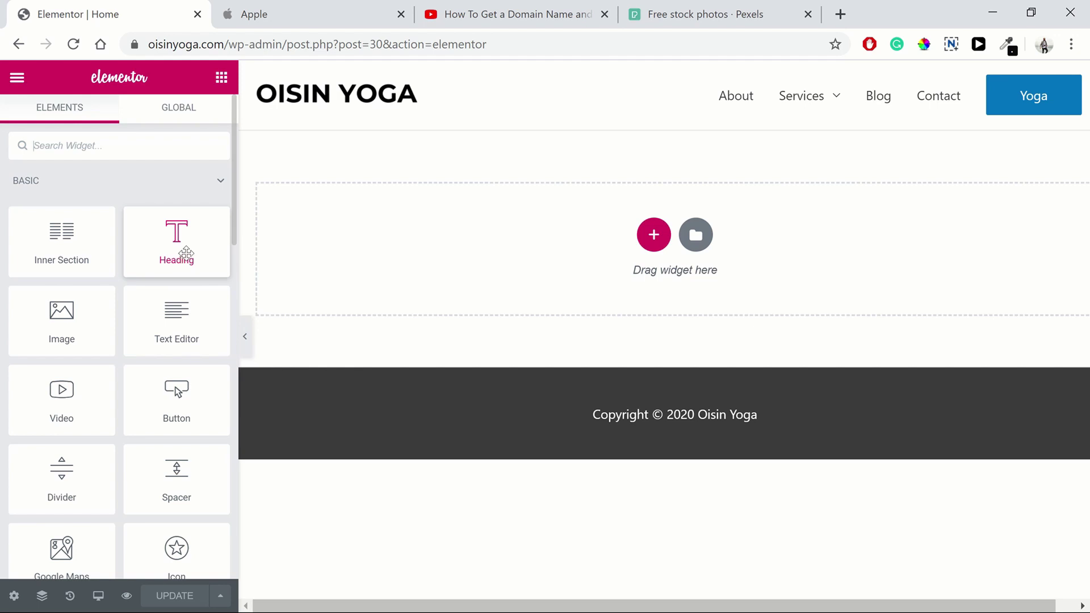
Step: Insert a section with two equal columns near the top and select its columns
{"action": "left_click", "coordinate": [653, 234]}
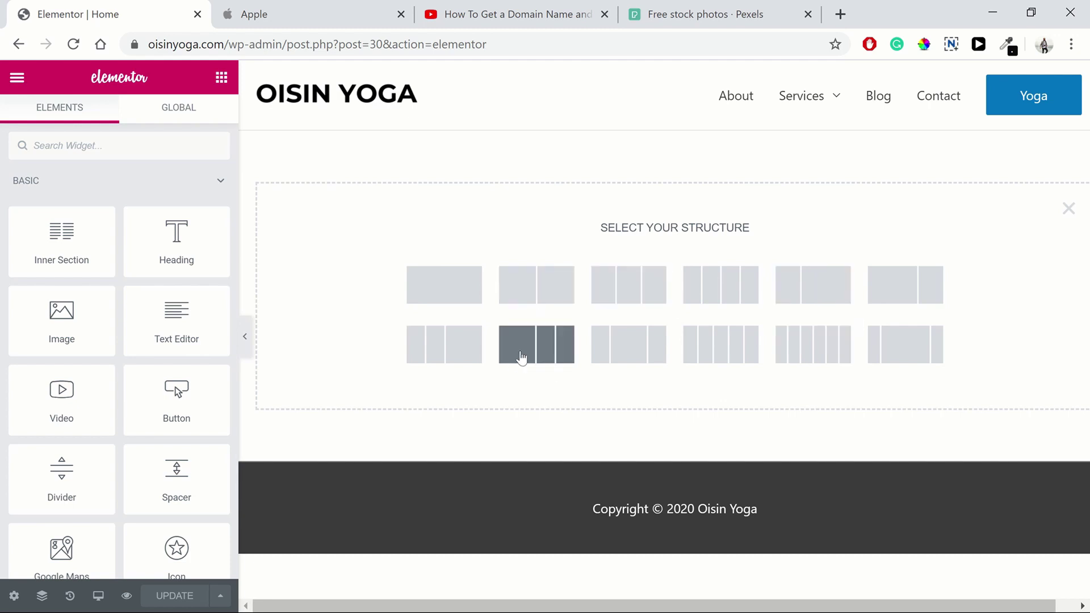
{"action": "left_click", "coordinate": [532, 301]}
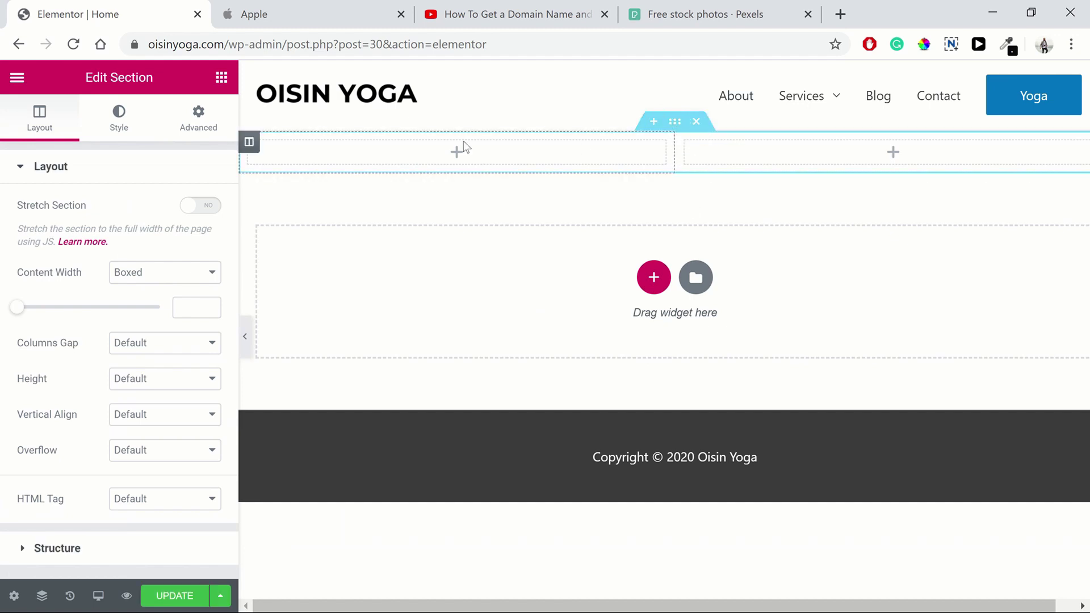
{"action": "left_click", "coordinate": [250, 142]}
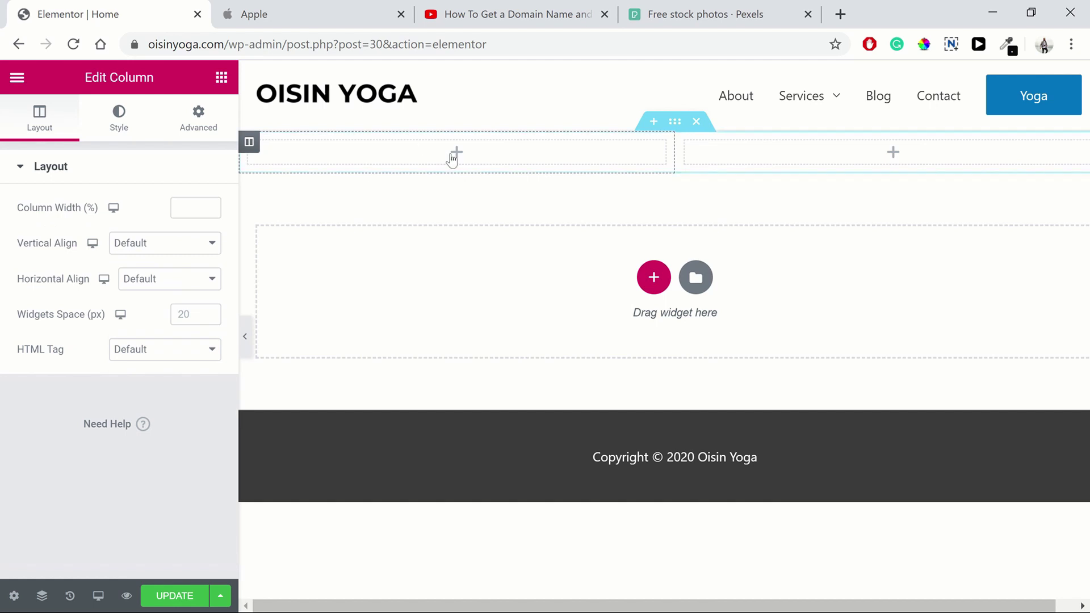
{"action": "left_click", "coordinate": [685, 142]}
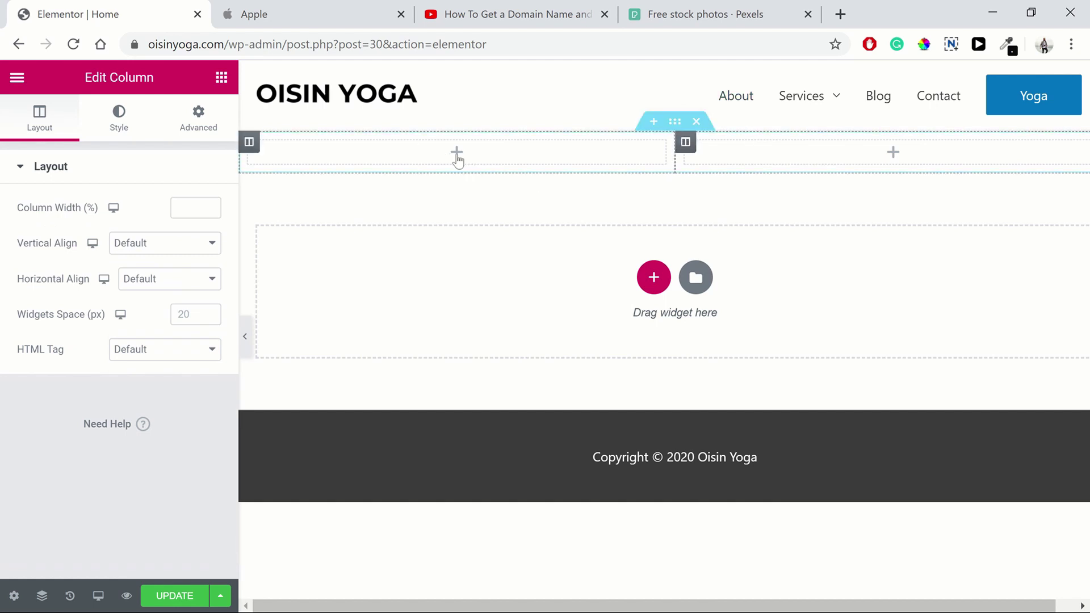
{"action": "left_click", "coordinate": [457, 154]}
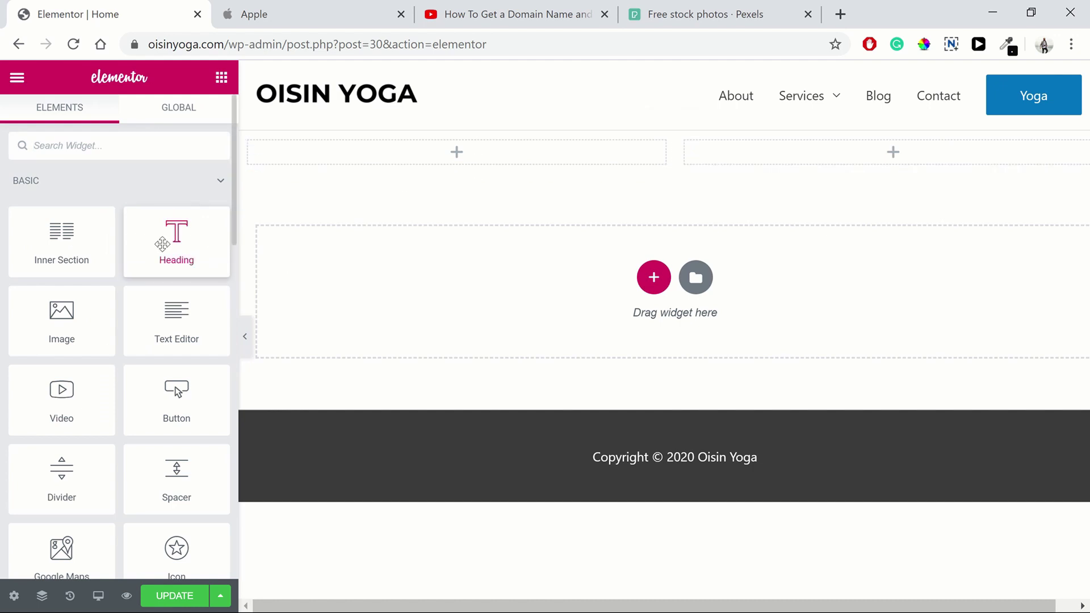
Step: Drop a Heading widget into the left column with a Video widget beneath it
{"action": "left_click_drag", "start_coordinate": [163, 244], "coordinate": [386, 152]}
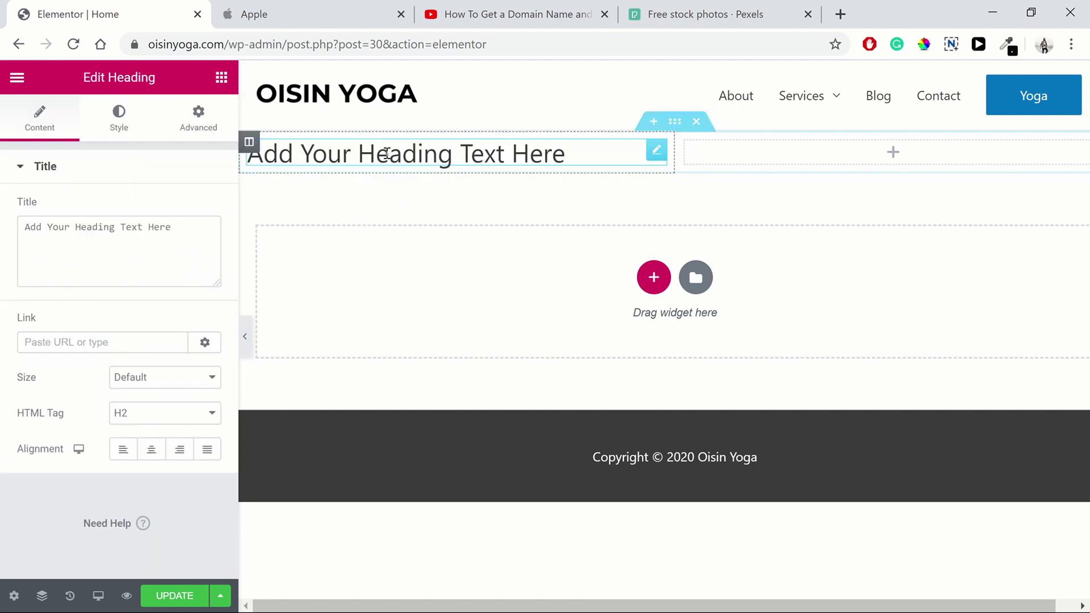
{"action": "left_click", "coordinate": [221, 80]}
{"action": "left_click_drag", "start_coordinate": [77, 404], "coordinate": [359, 157]}
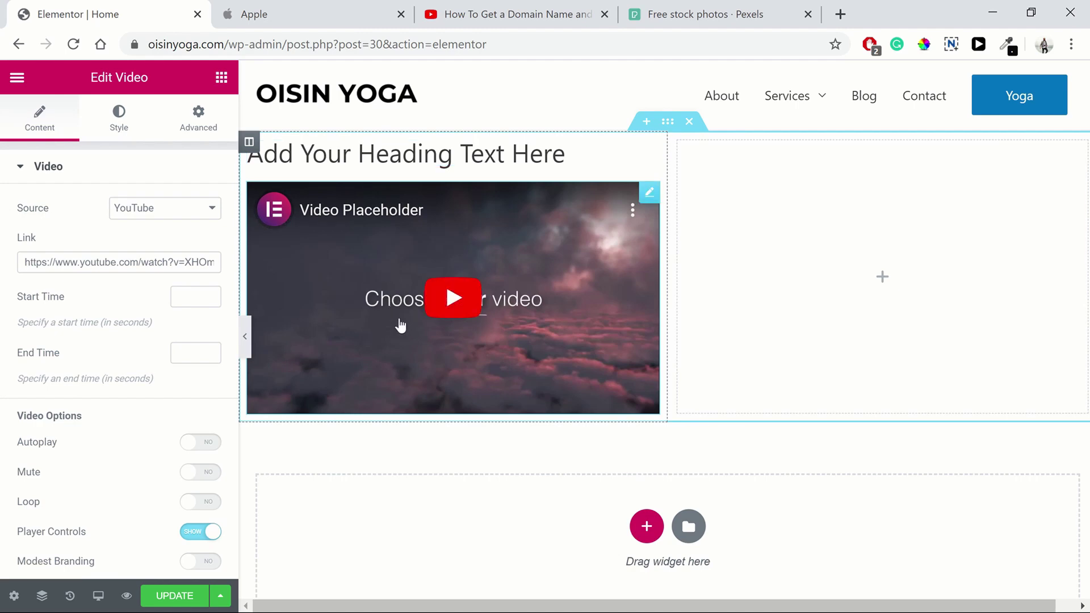
{"action": "left_click", "coordinate": [647, 150]}
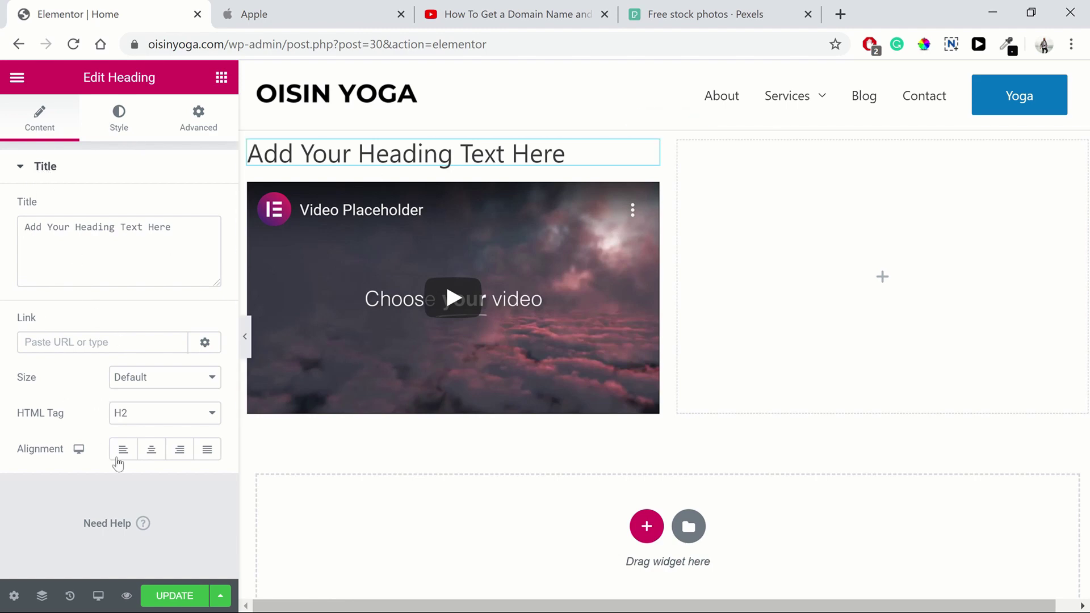
{"action": "left_click", "coordinate": [112, 127]}
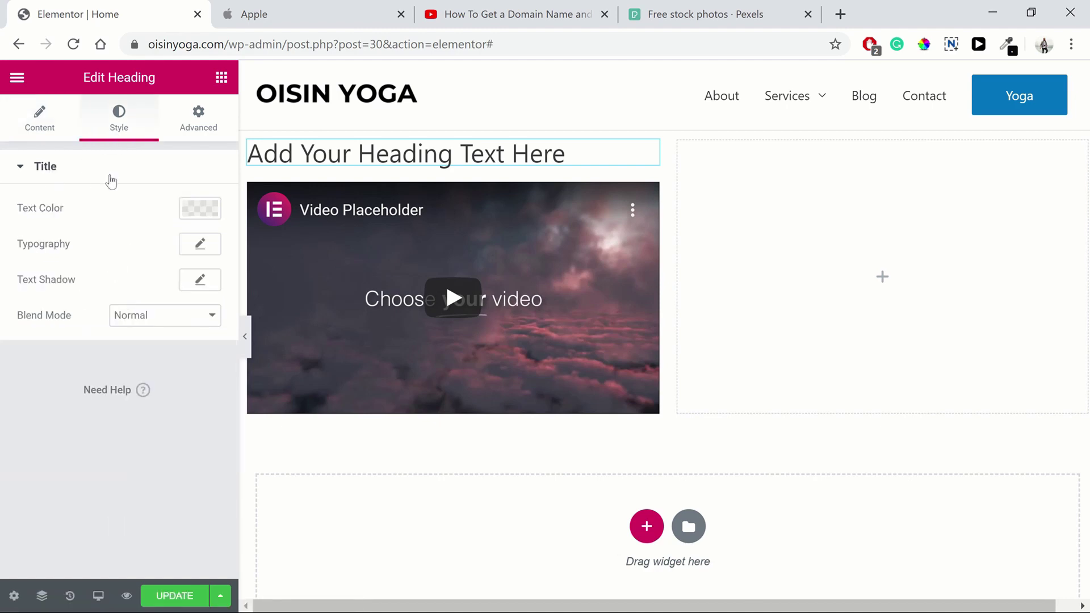
{"action": "left_click", "coordinate": [196, 122]}
{"action": "left_click", "coordinate": [59, 171]}
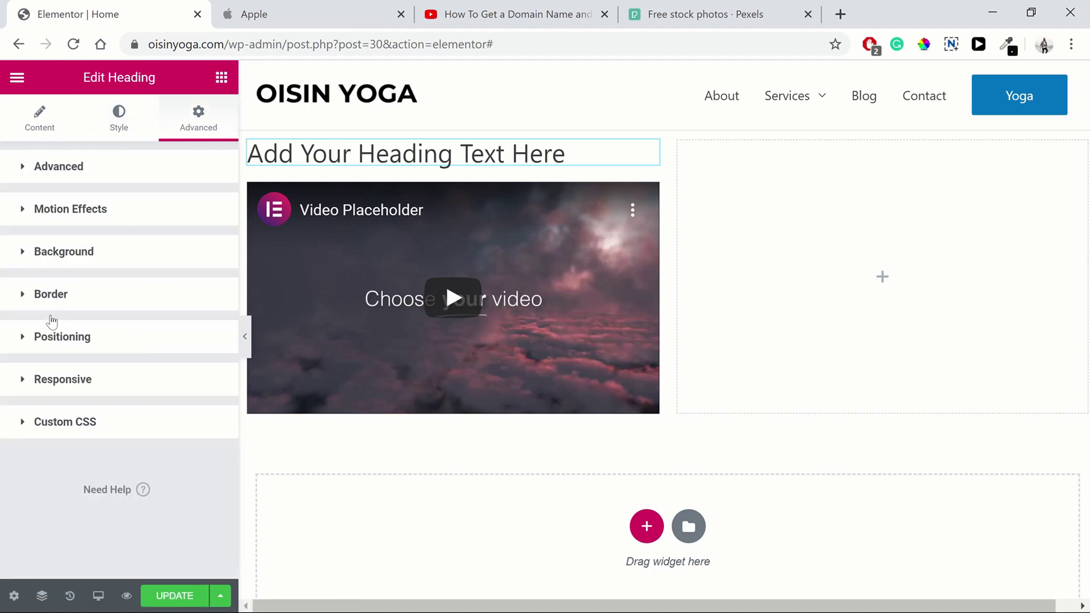
{"action": "left_click", "coordinate": [35, 116]}
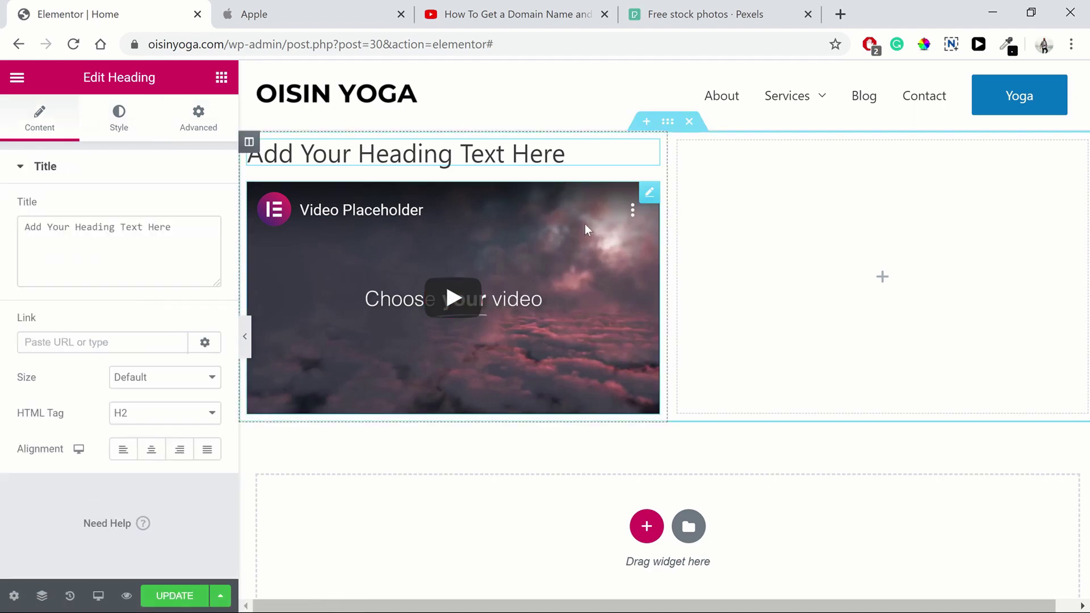
{"action": "left_click", "coordinate": [649, 192]}
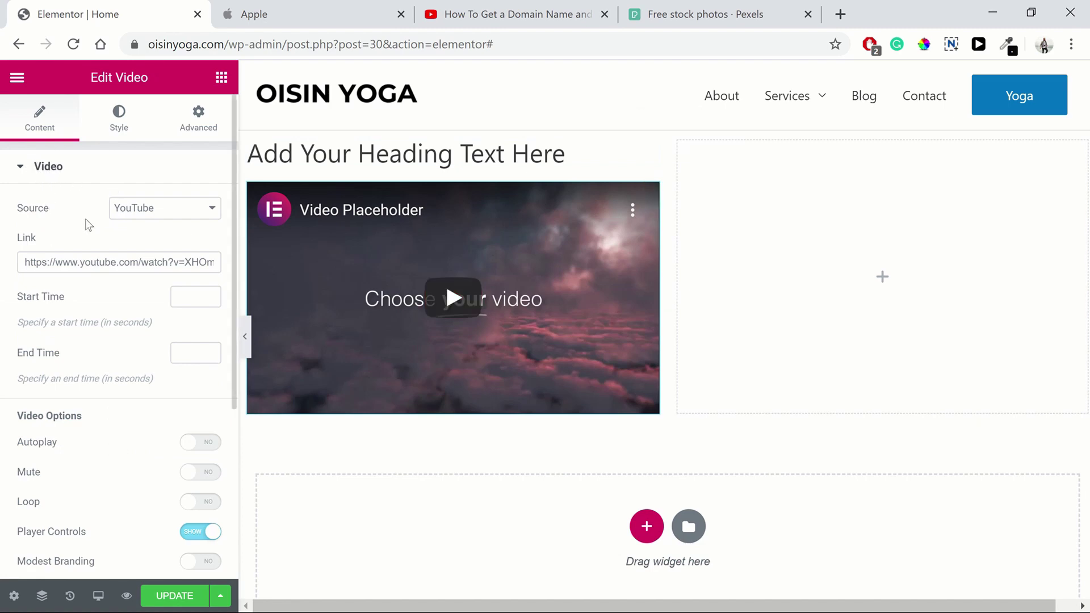
{"action": "scroll", "coordinate": [170, 341], "scroll_direction": "down", "scroll_amount": 5}
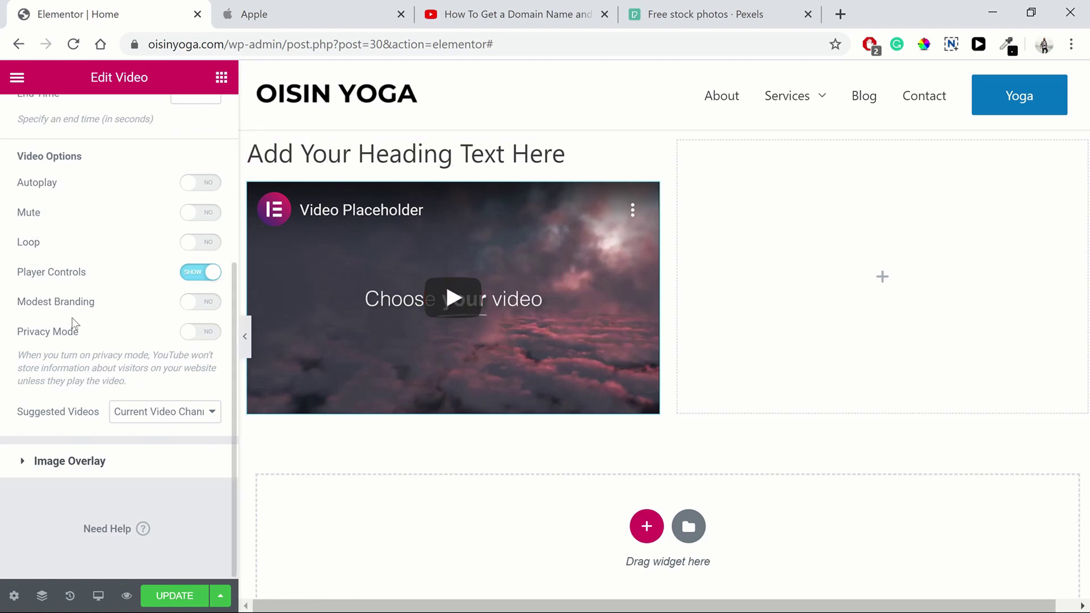
{"action": "scroll", "coordinate": [73, 322], "scroll_direction": "up", "scroll_amount": 5}
{"action": "left_click", "coordinate": [149, 122]}
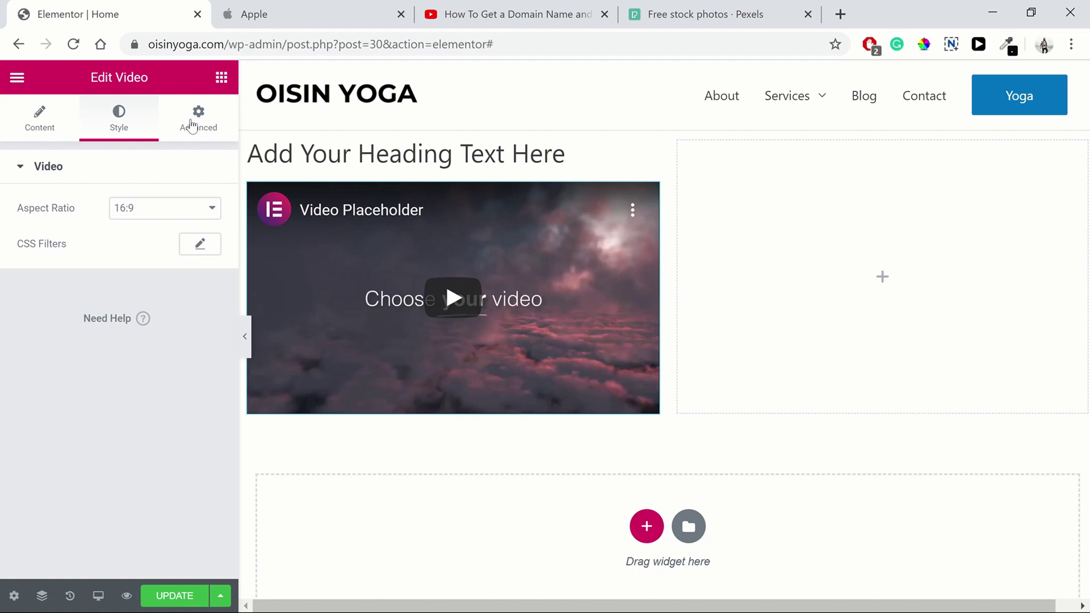
{"action": "left_click", "coordinate": [197, 121]}
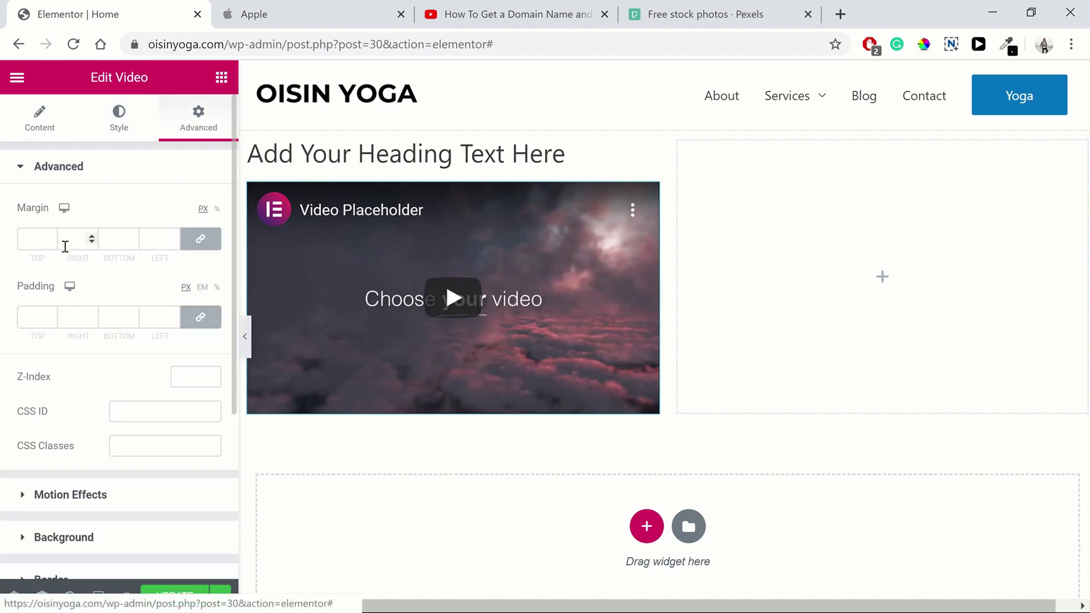
{"action": "scroll", "coordinate": [135, 309], "scroll_direction": "down", "scroll_amount": 4}
{"action": "scroll", "coordinate": [134, 309], "scroll_direction": "up", "scroll_amount": 4}
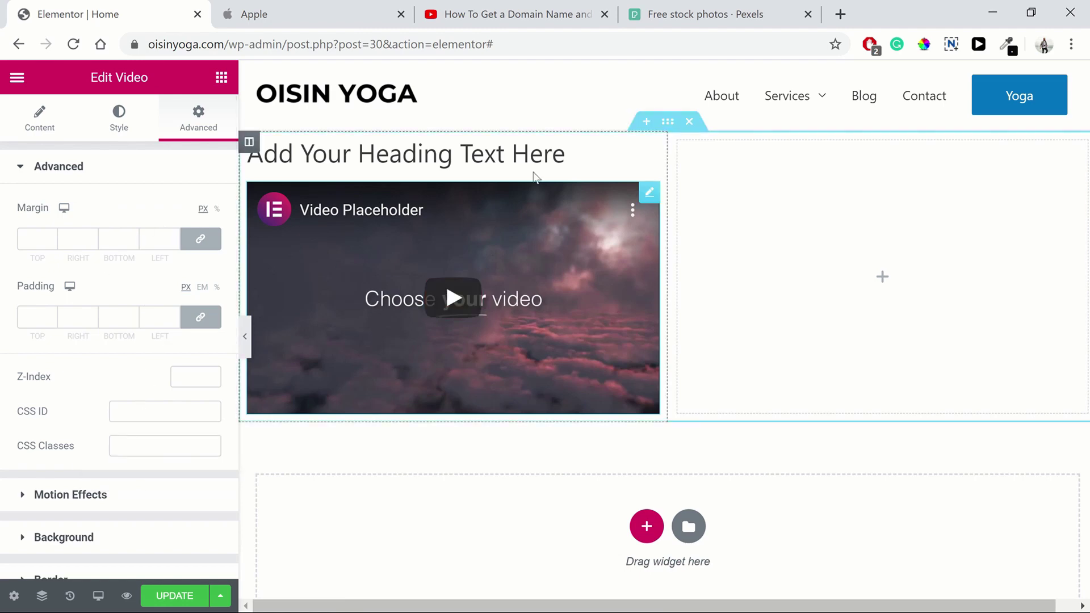
{"action": "left_click", "coordinate": [35, 130]}
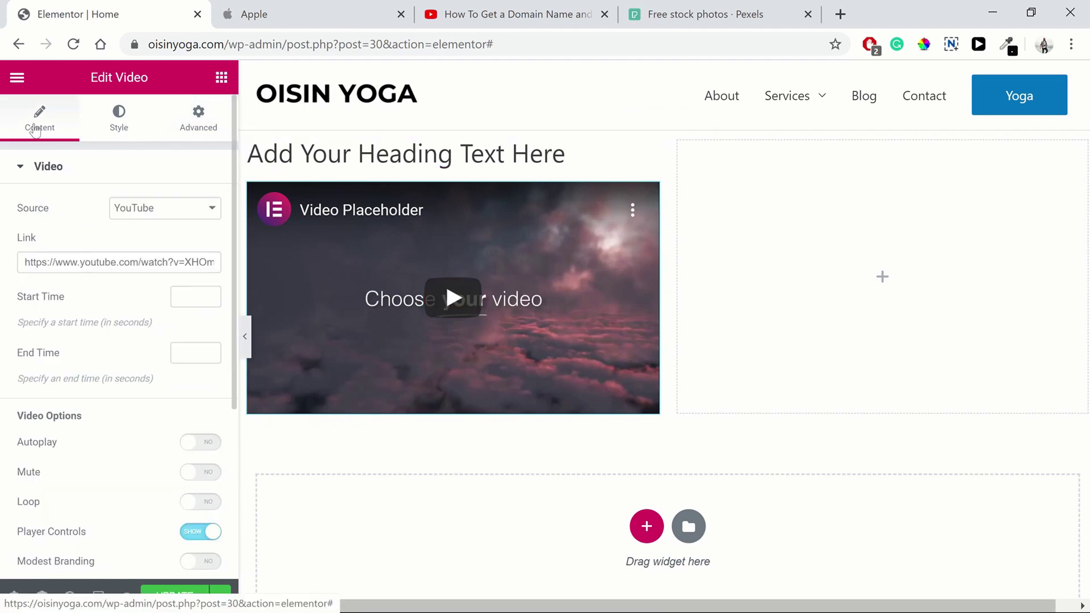
{"action": "left_click", "coordinate": [135, 130]}
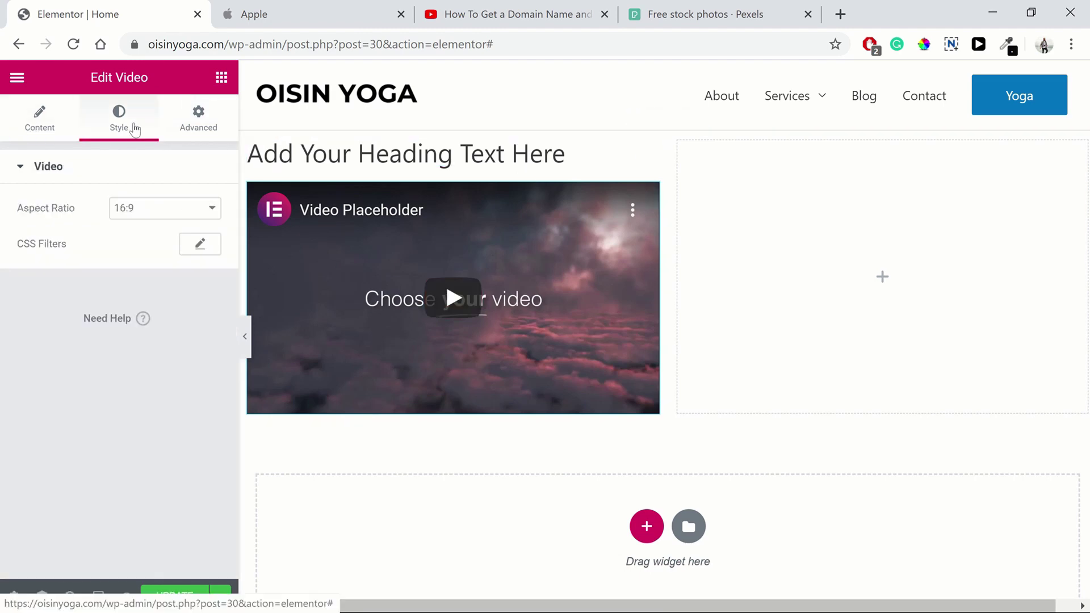
Step: Change the left heading's title to 'Adjust heading' and make it an H1
{"action": "left_click", "coordinate": [451, 162]}
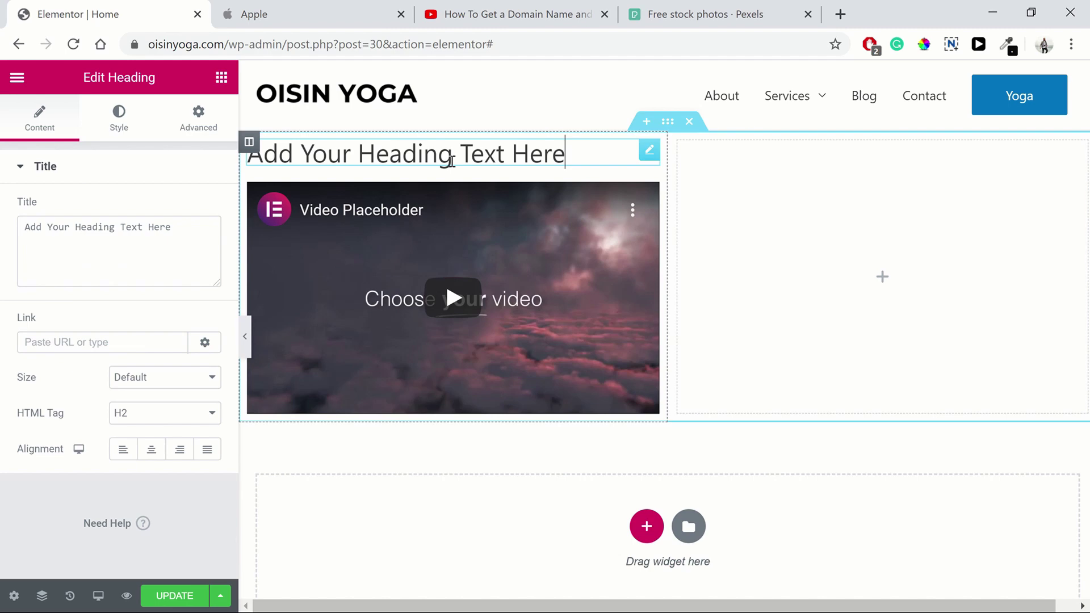
{"action": "left_click_drag", "start_coordinate": [181, 227], "coordinate": [11, 233]}
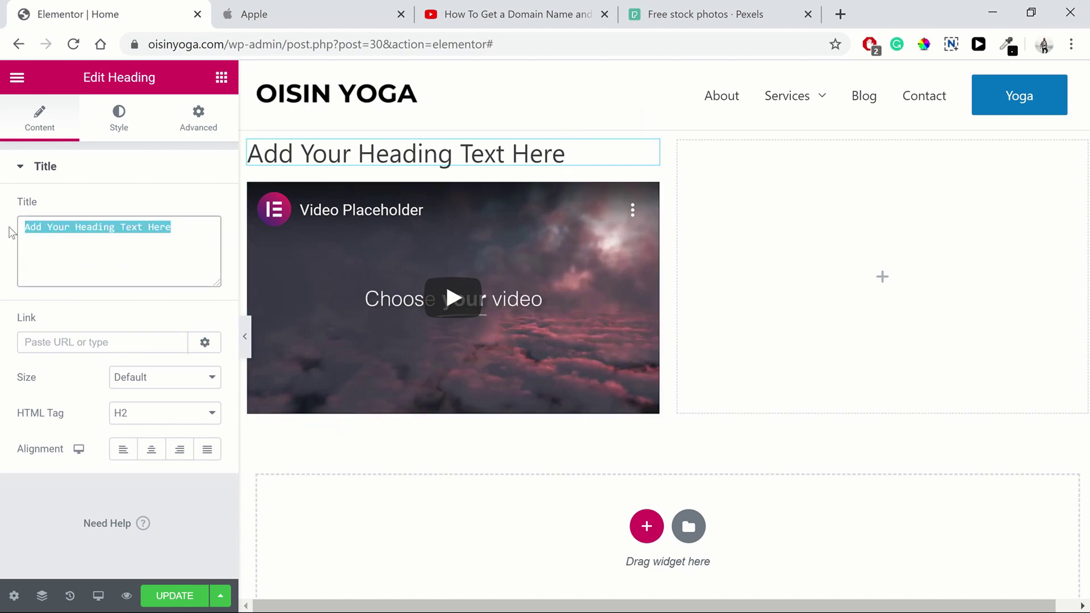
{"action": "type", "text": "Adjus"}
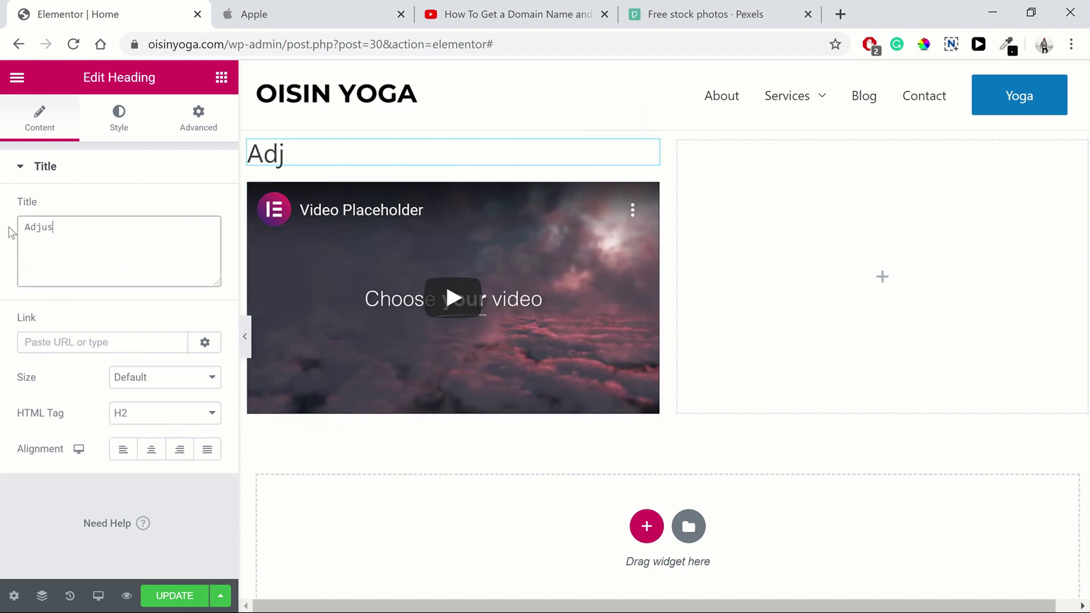
{"action": "type", "text": "t heading"}
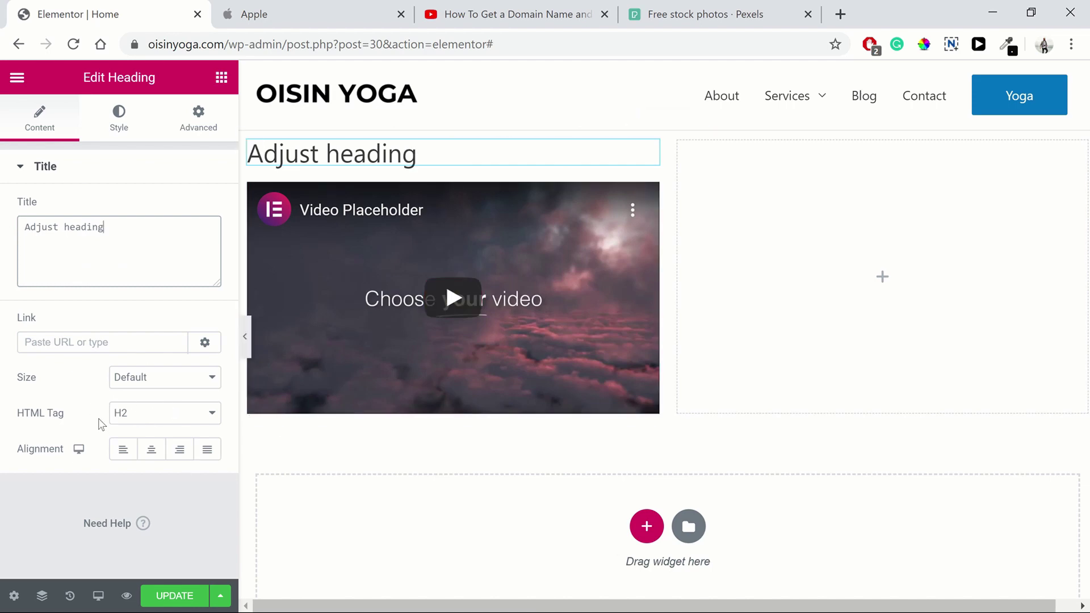
{"action": "left_click", "coordinate": [118, 414]}
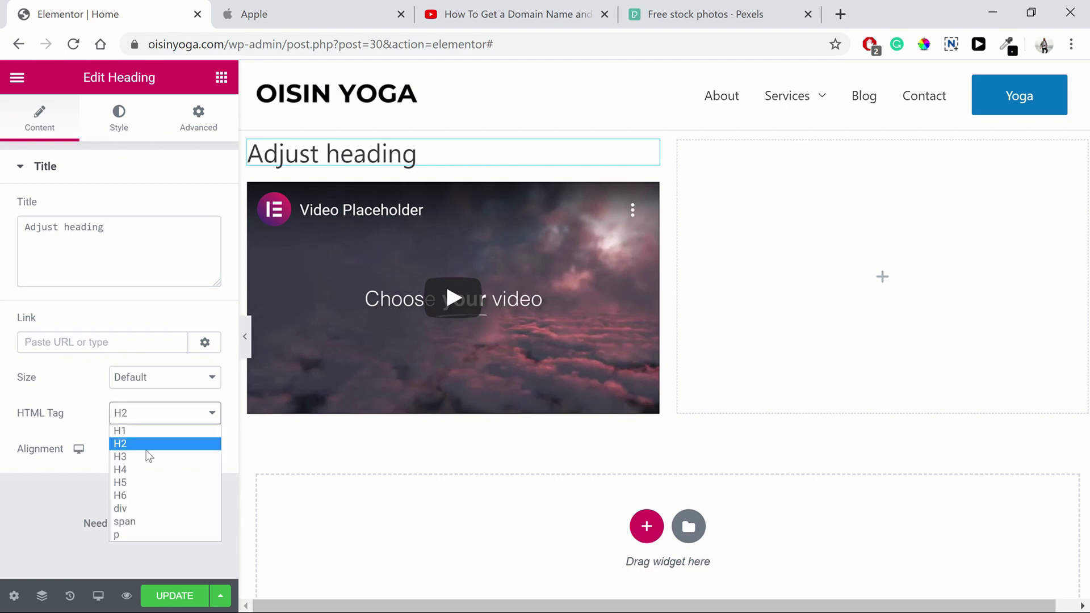
{"action": "left_click", "coordinate": [144, 435]}
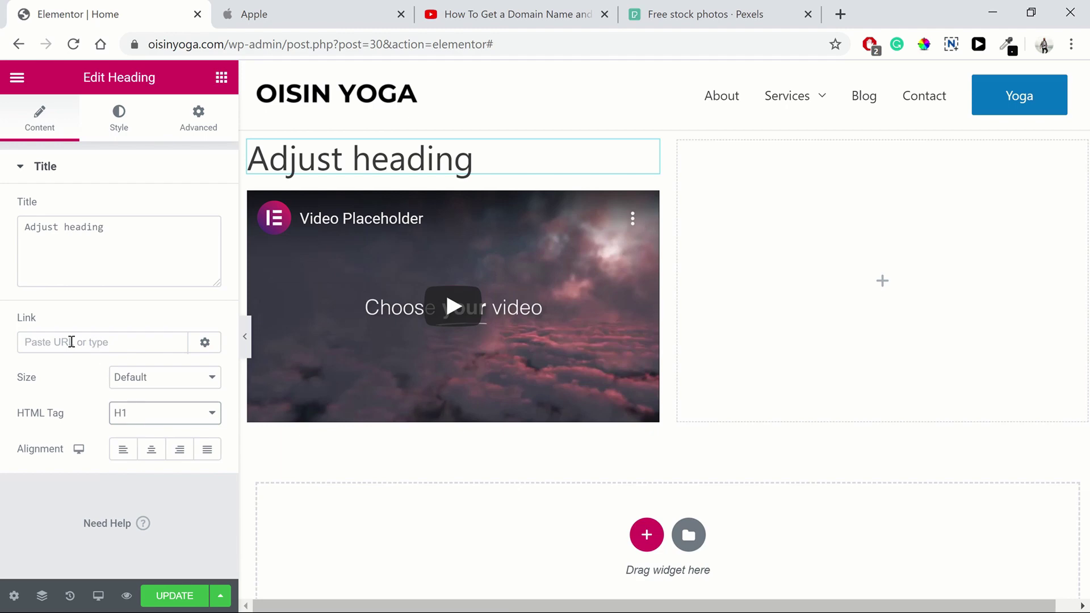
Step: Link the heading to the About page, then delete the link address
{"action": "left_click", "coordinate": [72, 342]}
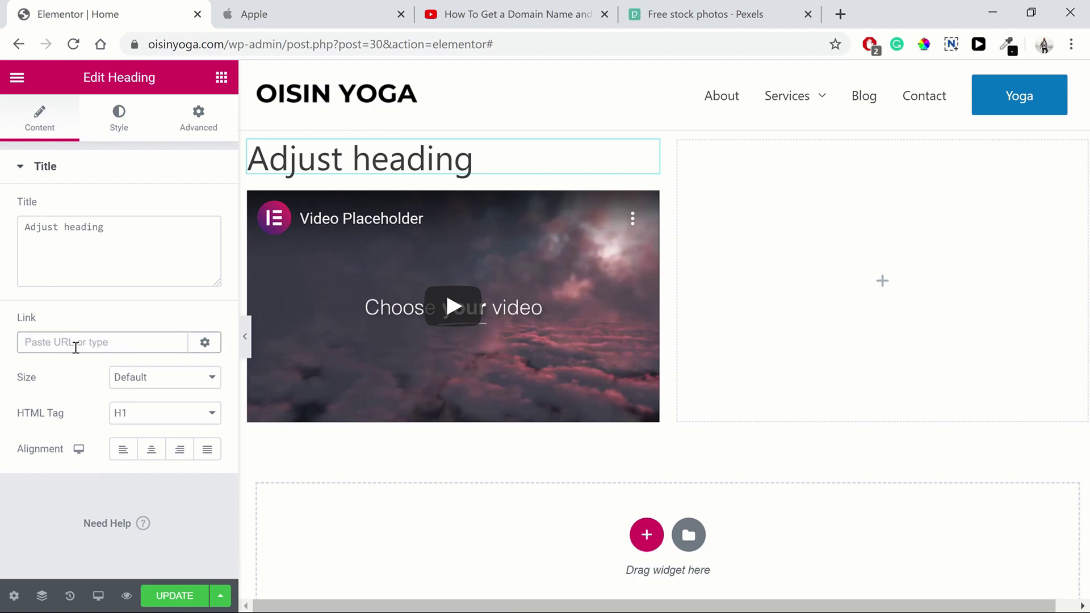
{"action": "type", "text": "about"}
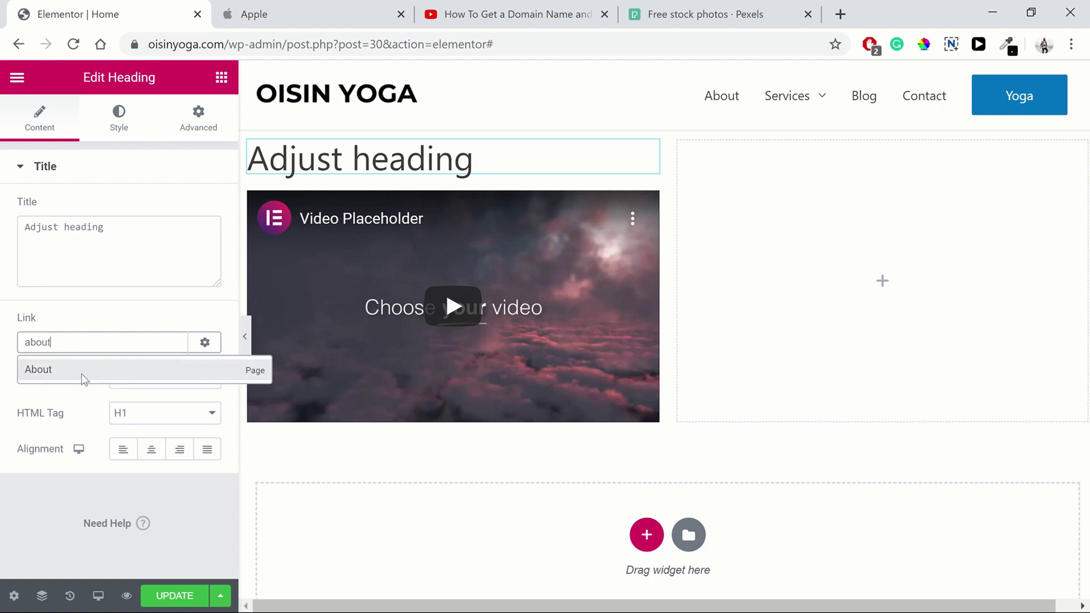
{"action": "left_click", "coordinate": [83, 372]}
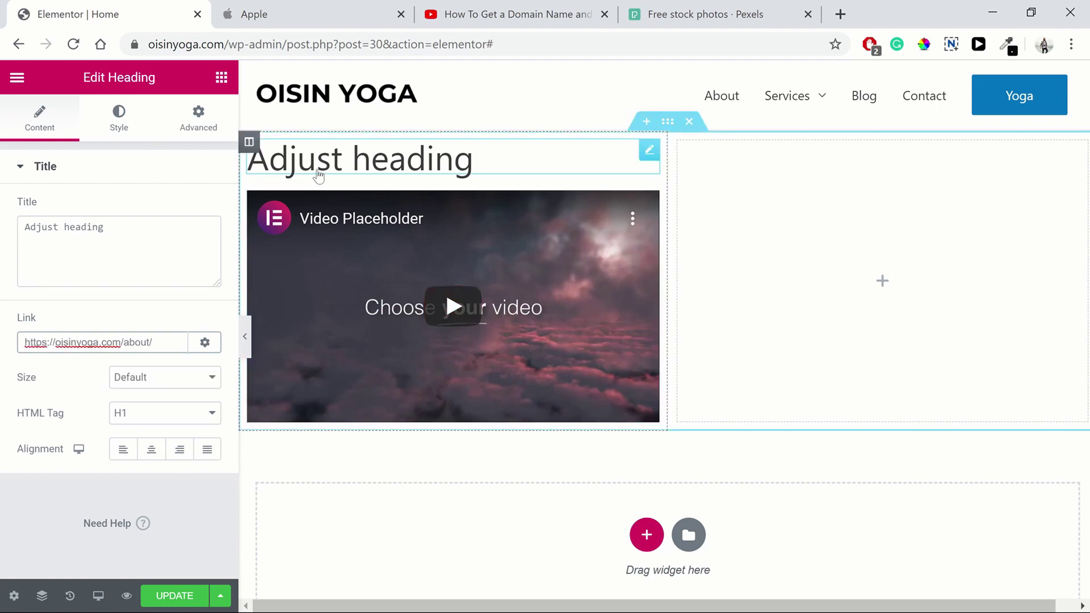
{"action": "triple_click", "coordinate": [176, 337]}
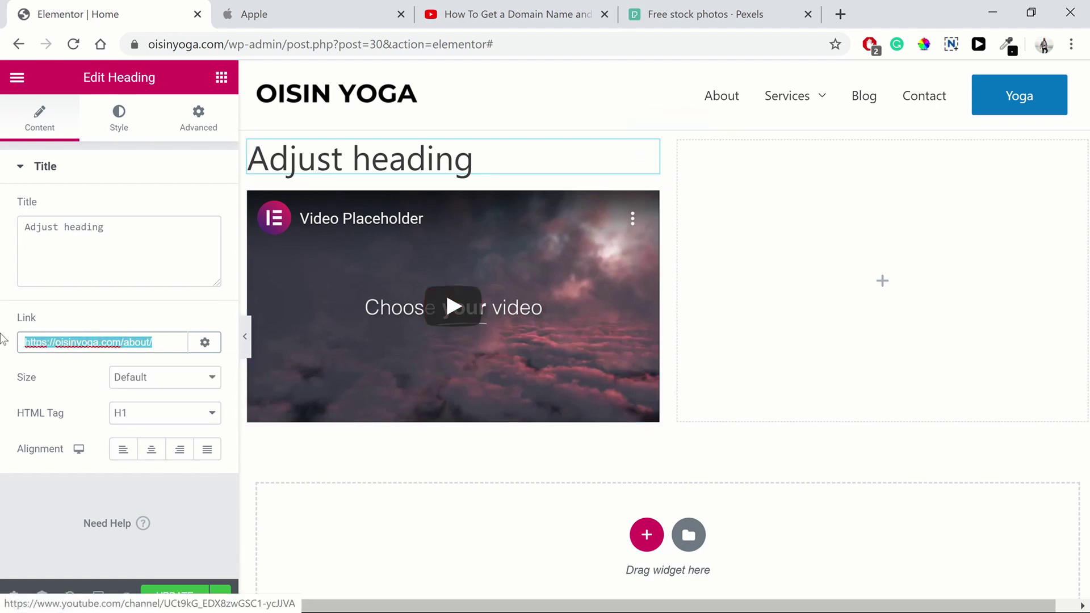
{"action": "key", "text": "BackSpace"}
Step: Set the heading's text colour to black after trying shades of red
{"action": "left_click", "coordinate": [118, 118]}
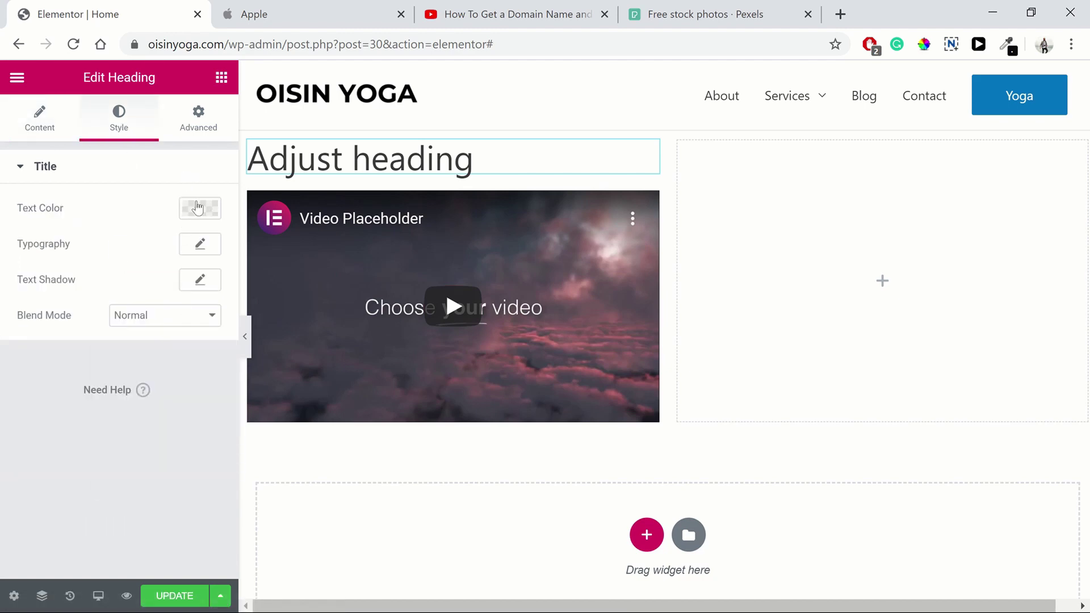
{"action": "left_click", "coordinate": [200, 208]}
{"action": "left_click", "coordinate": [244, 298]}
{"action": "left_click_drag", "start_coordinate": [245, 306], "coordinate": [300, 293]}
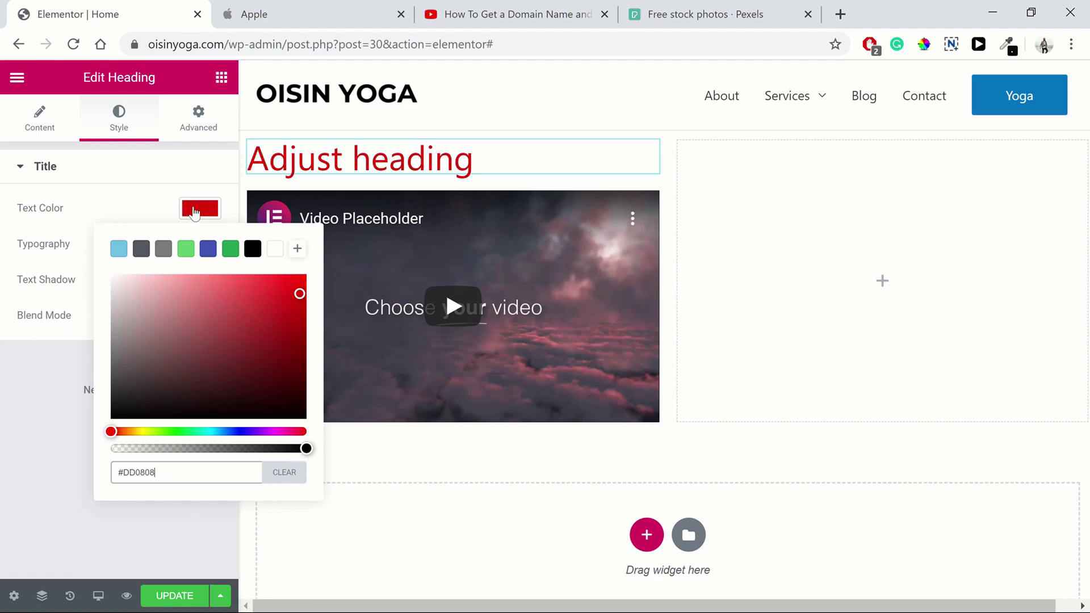
{"action": "left_click", "coordinate": [253, 249]}
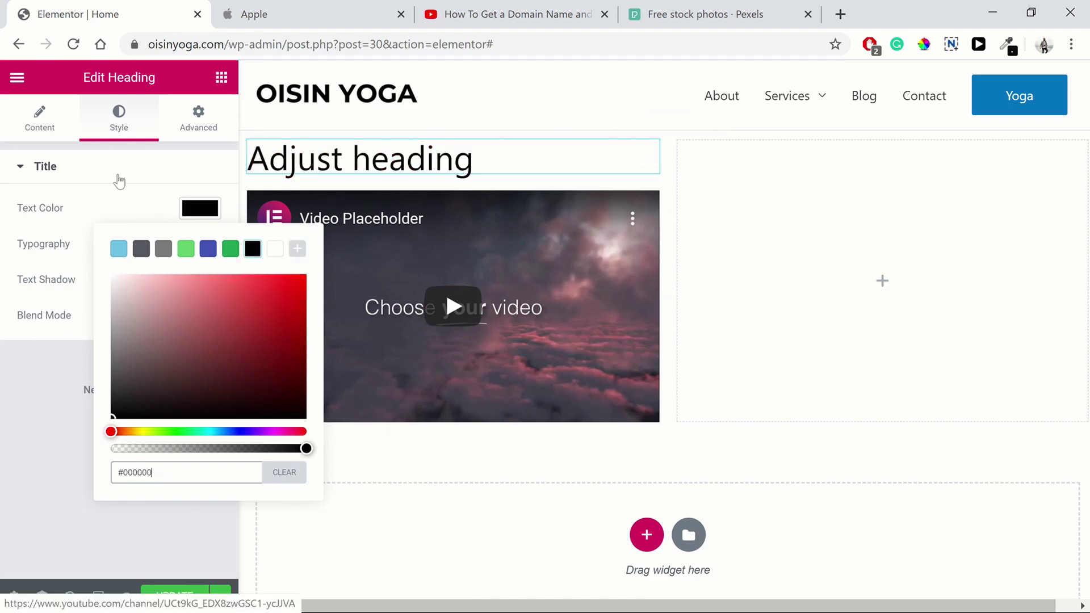
{"action": "left_click", "coordinate": [118, 178]}
Step: Try heading font size and weights 600, 900, 300 and Normal, ending on Default weight
{"action": "left_click", "coordinate": [126, 180]}
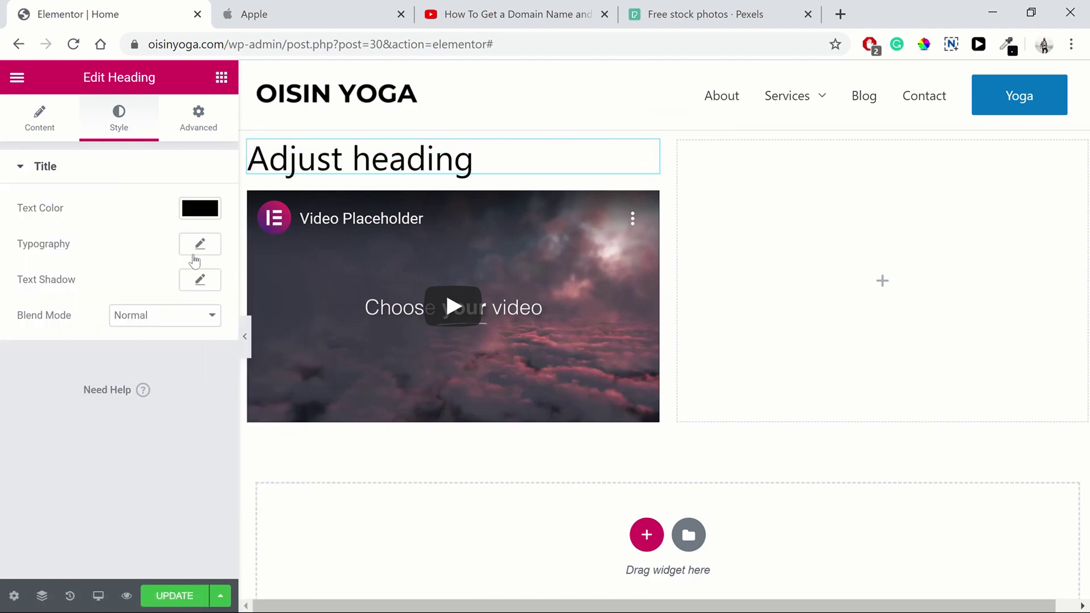
{"action": "left_click", "coordinate": [200, 244]}
{"action": "mouse_move", "coordinate": [32, 358]}
{"action": "left_mouse_down"}
{"action": "mouse_move", "coordinate": [76, 366]}
{"action": "mouse_move", "coordinate": [55, 366]}
{"action": "left_mouse_up"}
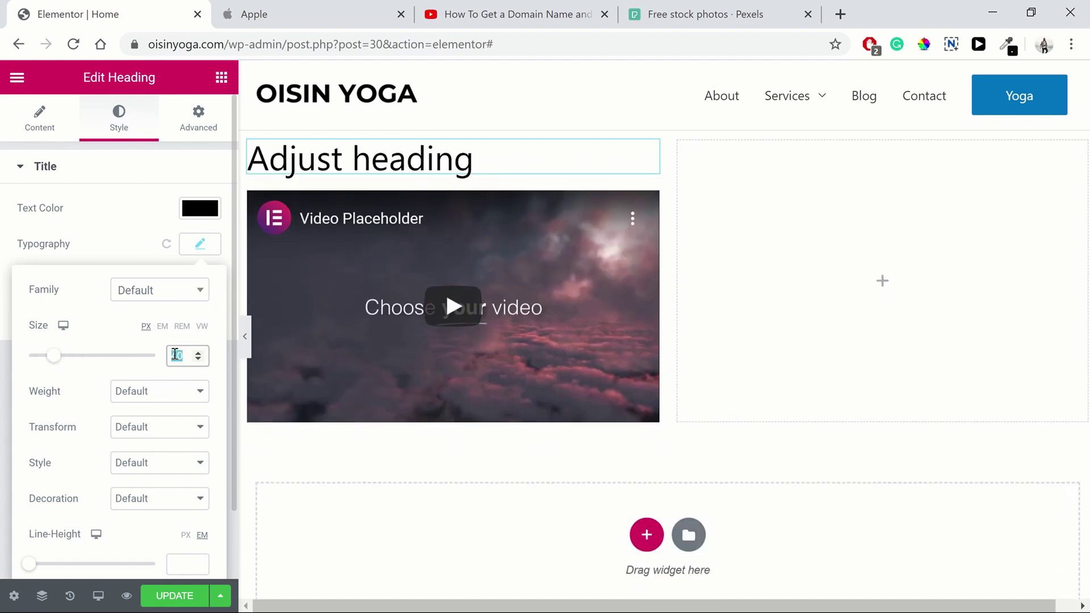
{"action": "key", "text": "BackSpace"}
{"action": "left_click", "coordinate": [173, 393]}
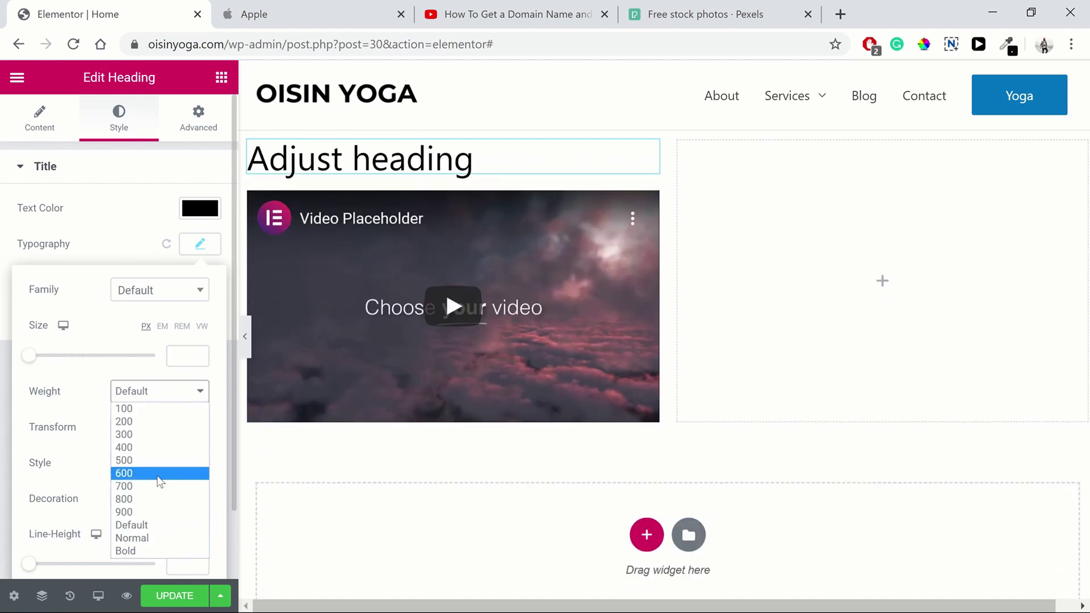
{"action": "left_click", "coordinate": [162, 475]}
{"action": "left_click", "coordinate": [173, 388]}
{"action": "left_click", "coordinate": [139, 511]}
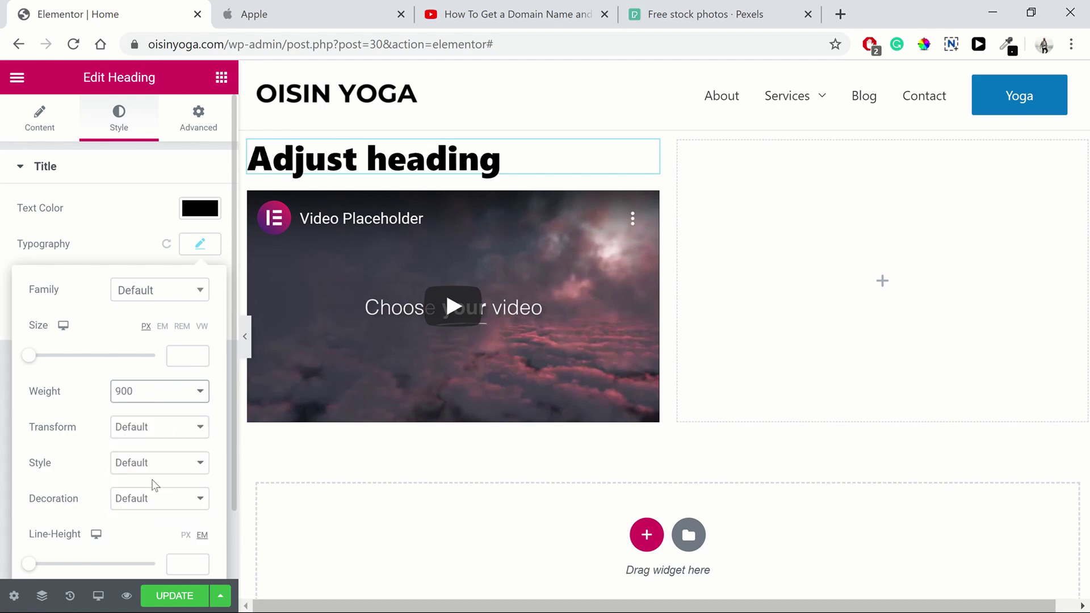
{"action": "left_click", "coordinate": [165, 397]}
{"action": "left_click", "coordinate": [149, 434]}
{"action": "left_click", "coordinate": [145, 399]}
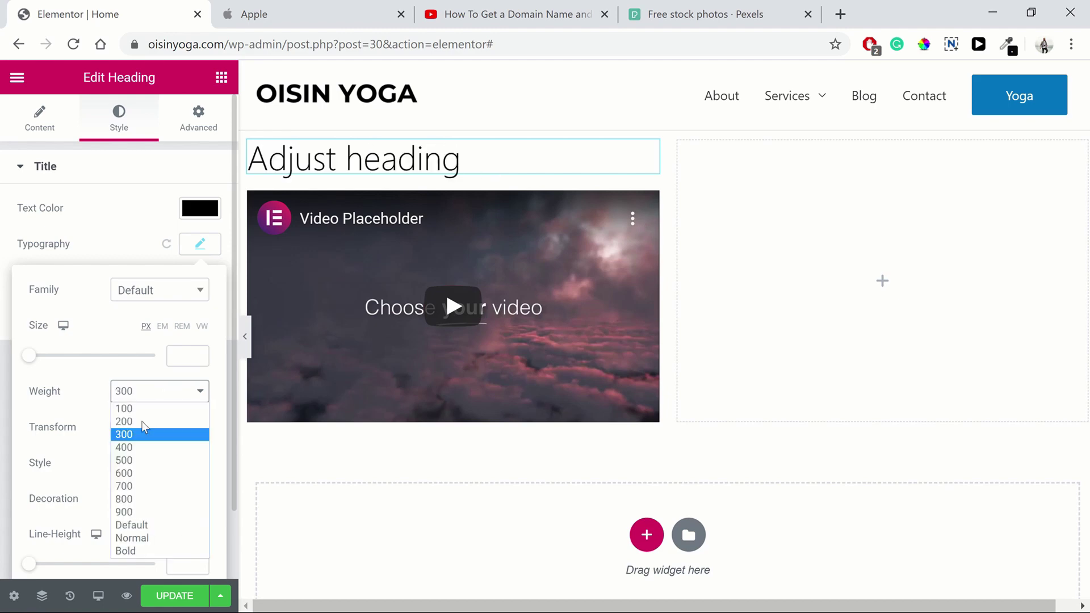
{"action": "left_click", "coordinate": [149, 537]}
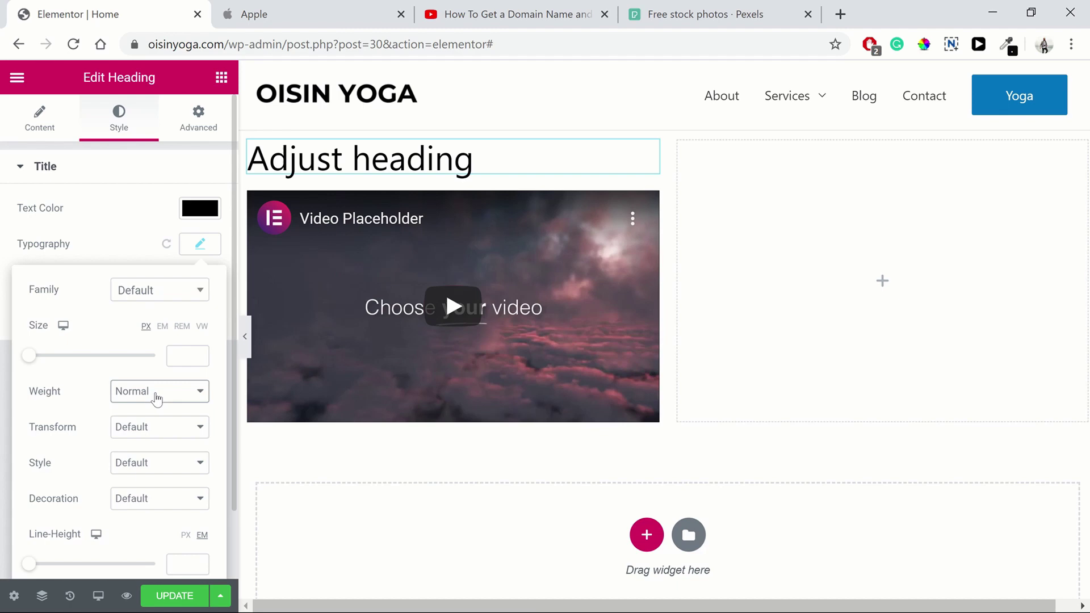
{"action": "left_click", "coordinate": [140, 399]}
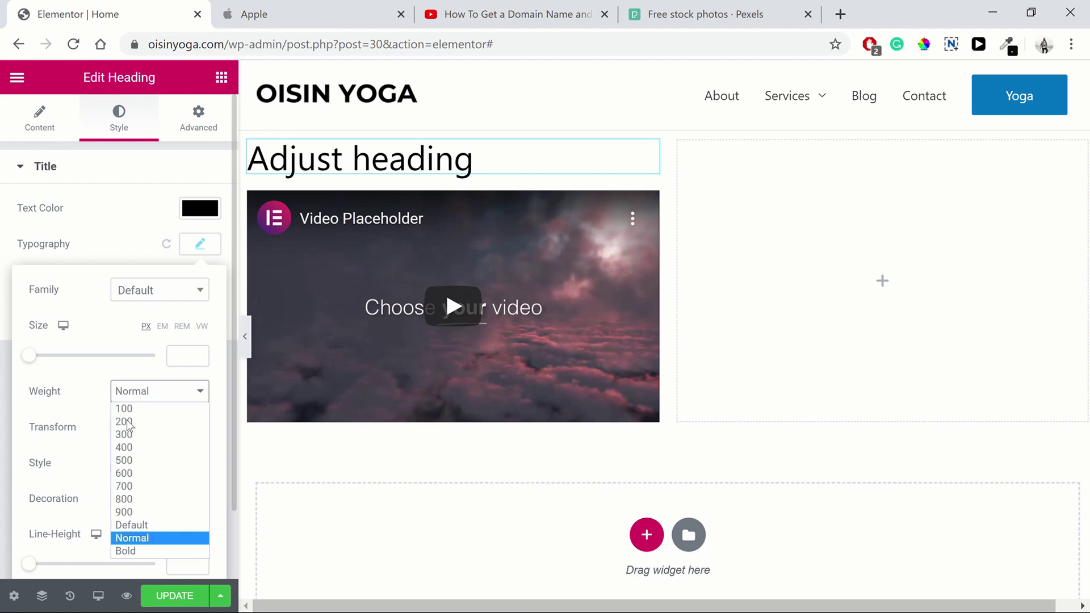
{"action": "left_click", "coordinate": [143, 525]}
Step: Try Capitalize transform and Normal font style, returning both to Default
{"action": "scroll", "coordinate": [145, 483], "scroll_direction": "down", "scroll_amount": 1}
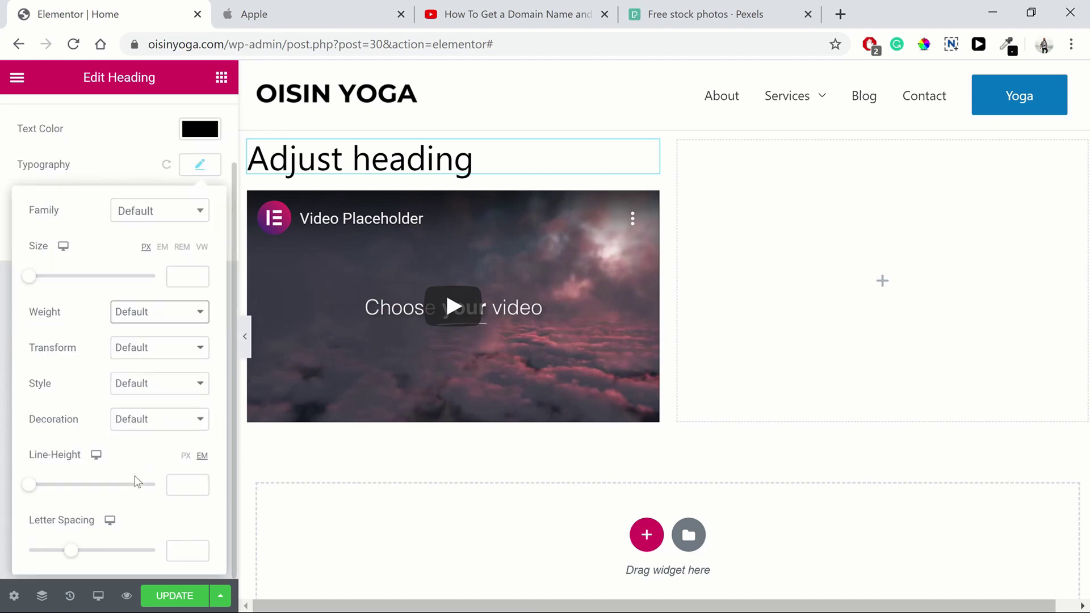
{"action": "left_click", "coordinate": [150, 351]}
{"action": "left_click", "coordinate": [141, 403]}
{"action": "left_click", "coordinate": [146, 352]}
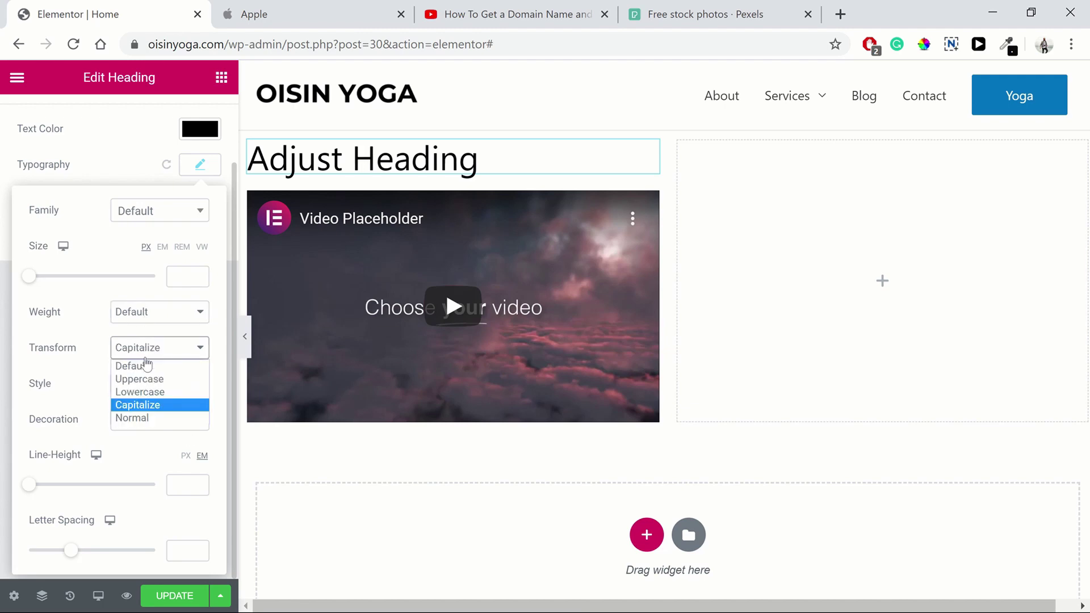
{"action": "left_click", "coordinate": [147, 407]}
{"action": "left_click", "coordinate": [147, 351]}
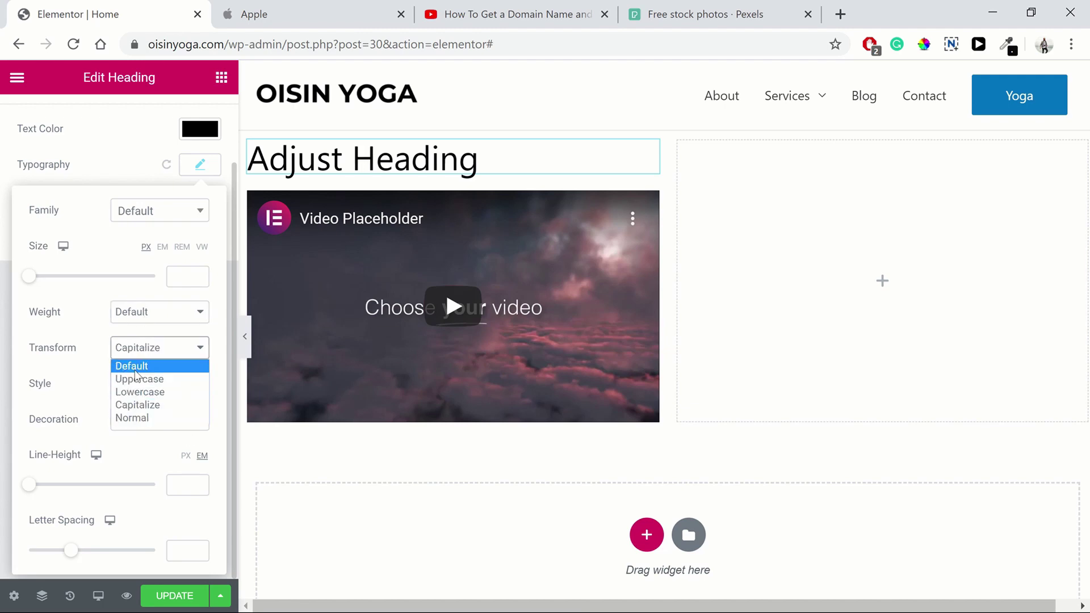
{"action": "left_click", "coordinate": [136, 366]}
{"action": "left_click", "coordinate": [131, 396]}
{"action": "left_click", "coordinate": [137, 414]}
{"action": "left_click", "coordinate": [131, 393]}
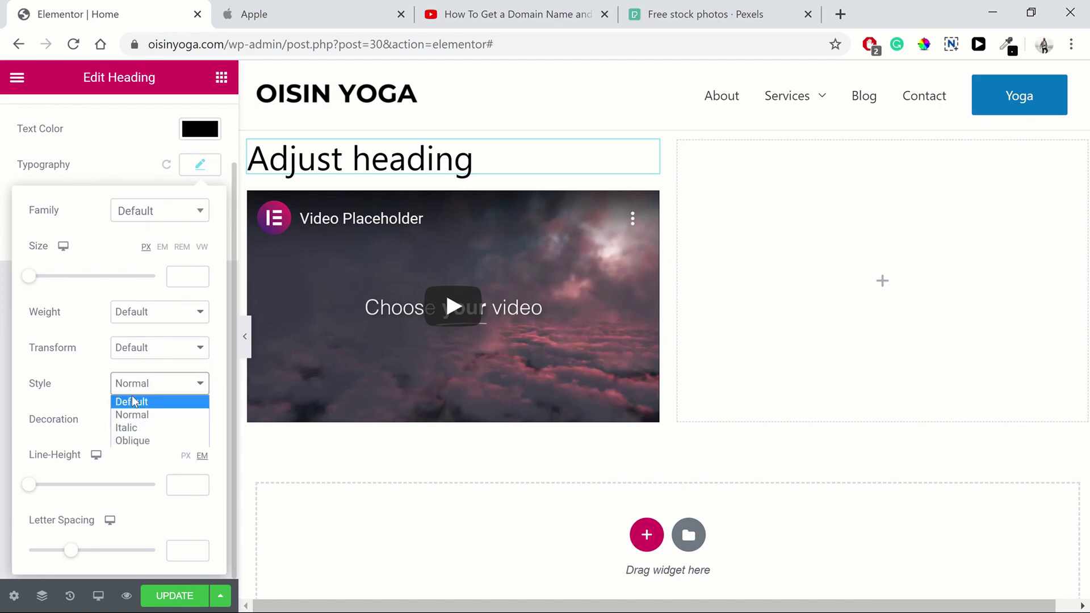
{"action": "left_click", "coordinate": [135, 403]}
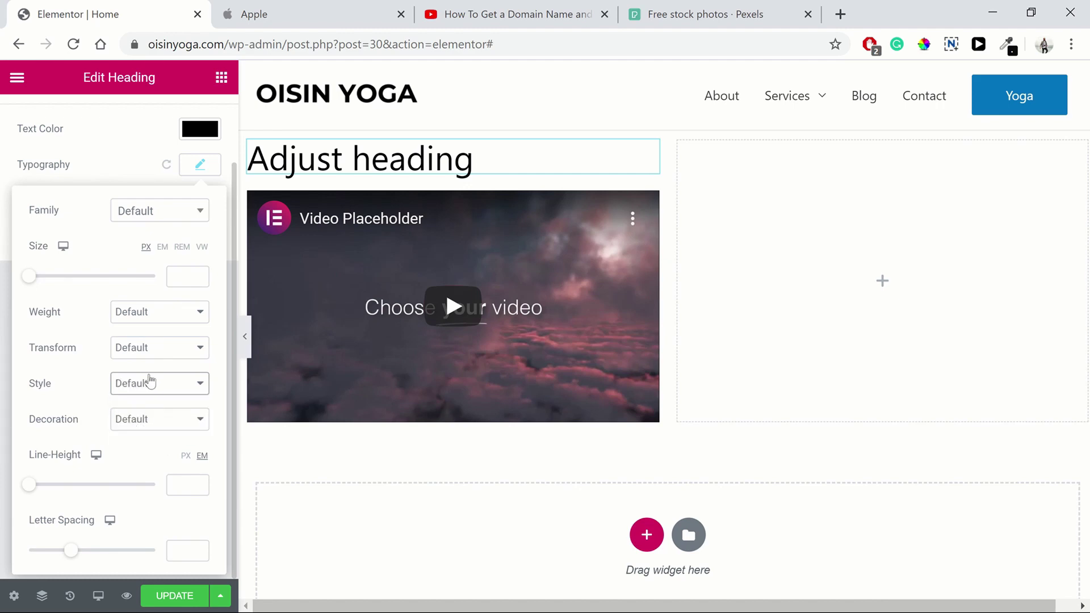
{"action": "left_click", "coordinate": [198, 169]}
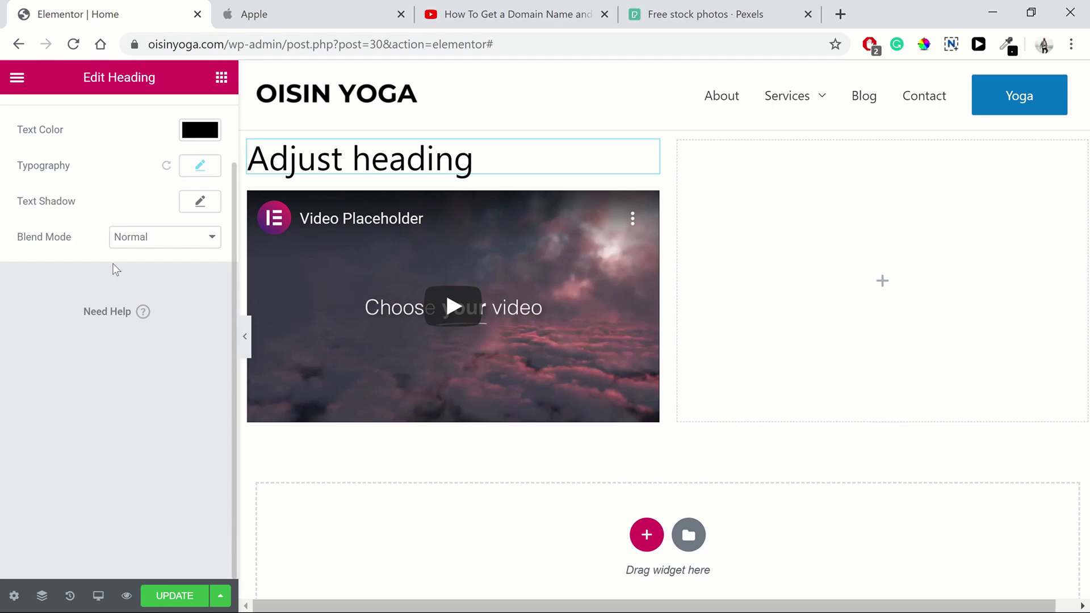
Step: Reset the heading typography to defaults and review its Advanced and Content settings
{"action": "scroll", "coordinate": [116, 268], "scroll_direction": "up", "scroll_amount": 2}
{"action": "left_click", "coordinate": [166, 245]}
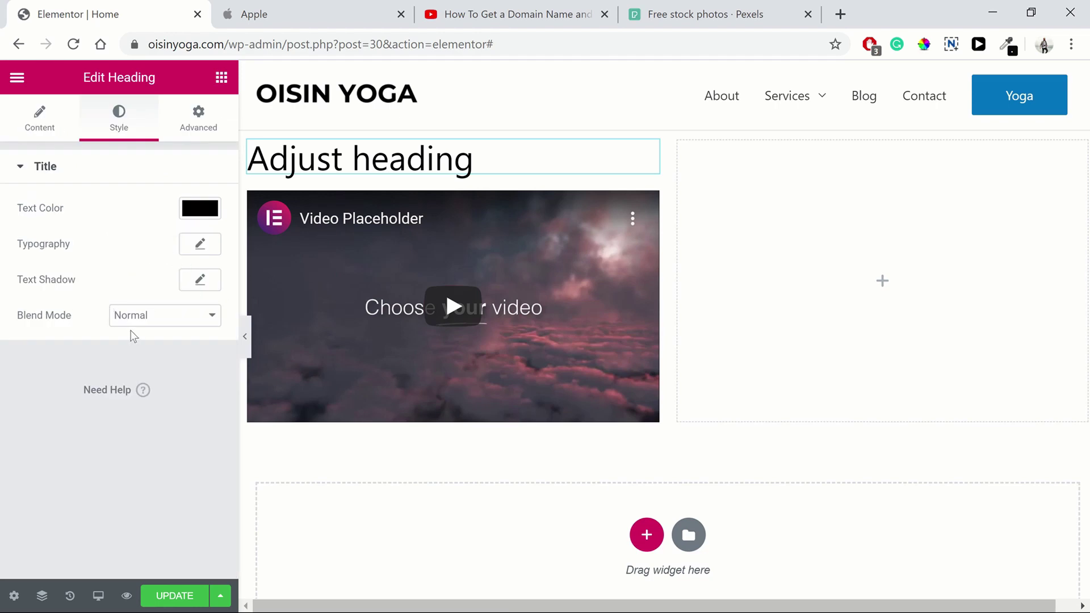
{"action": "left_click", "coordinate": [199, 125]}
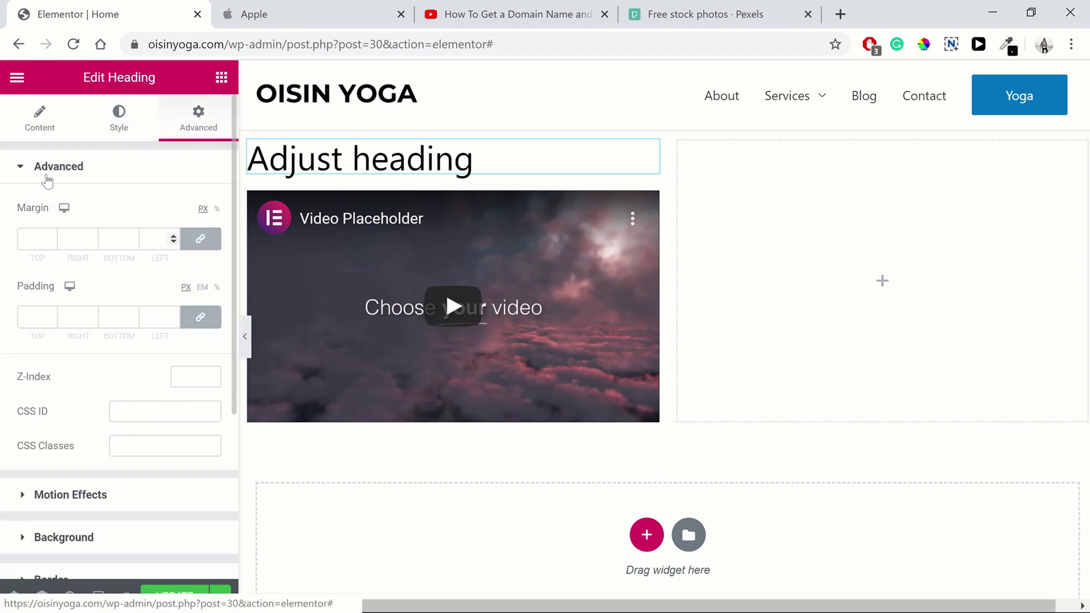
{"action": "left_click", "coordinate": [34, 119]}
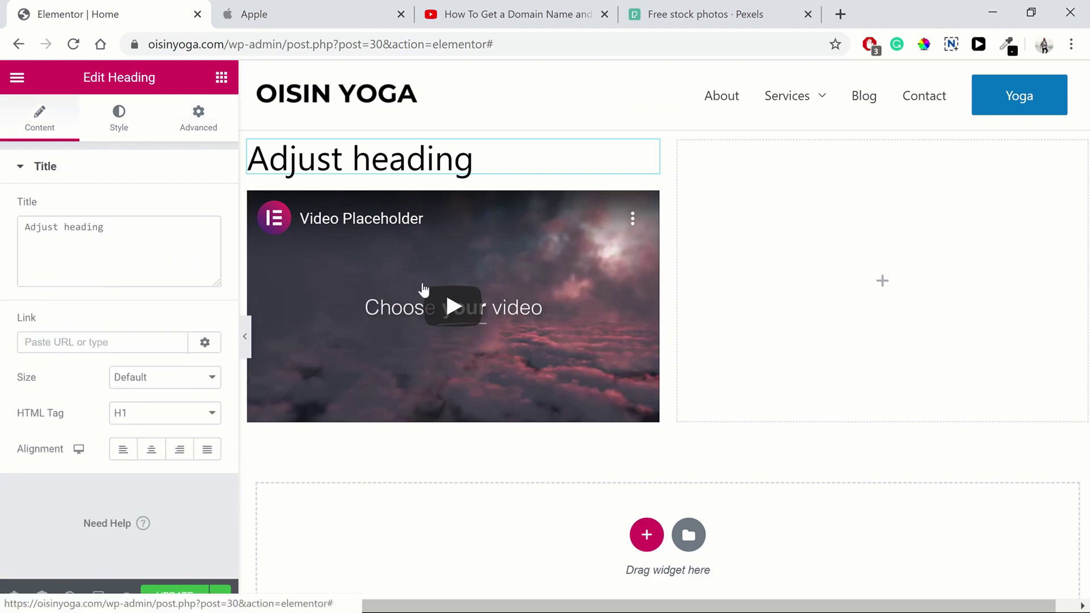
Step: Paste the Siteground 'How To Get a Domain Name and Web Hosting' YouTube URL into the video Link
{"action": "left_click", "coordinate": [650, 199]}
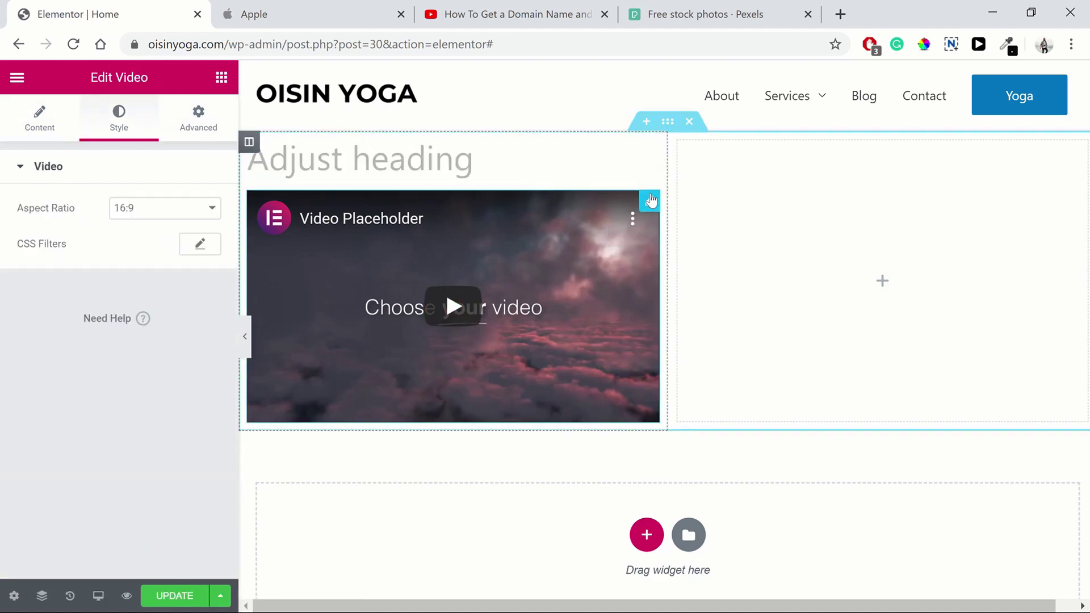
{"action": "left_click", "coordinate": [39, 139]}
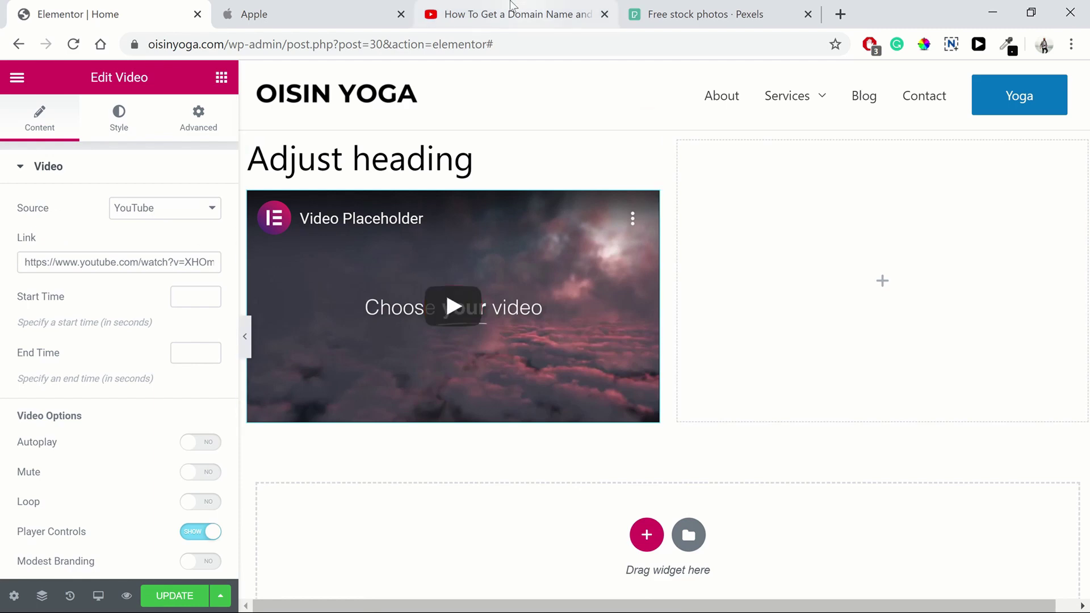
{"action": "left_click", "coordinate": [134, 211]}
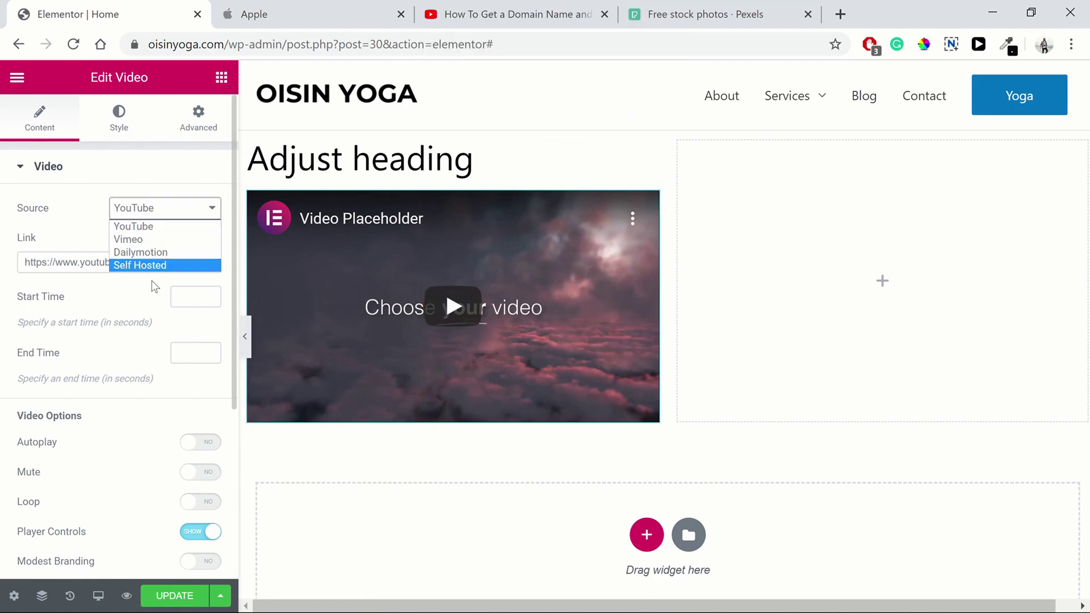
{"action": "left_click", "coordinate": [170, 212]}
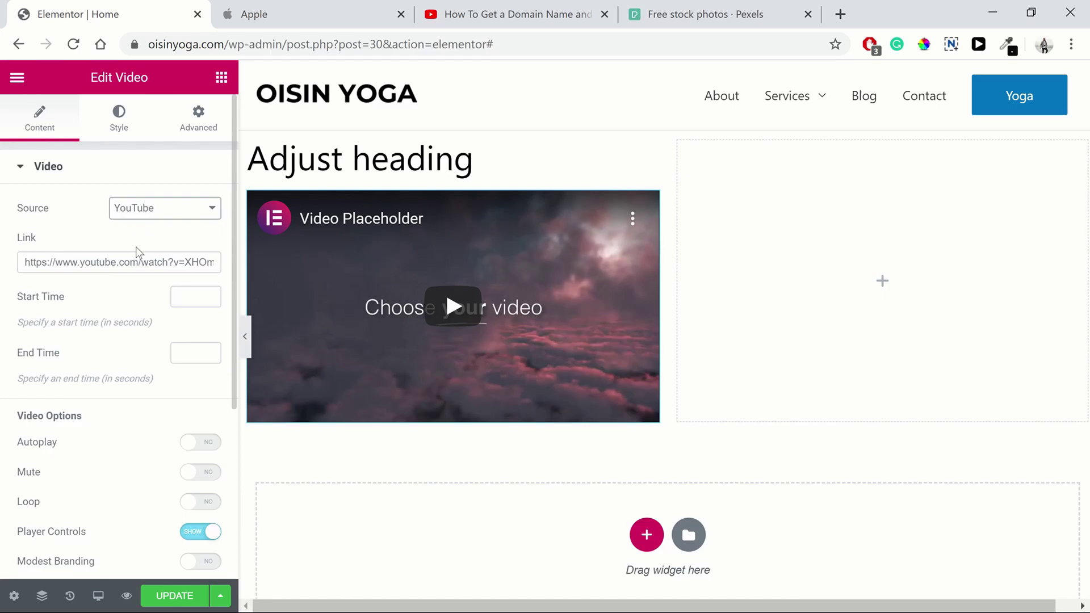
{"action": "key", "text": "ctrl+3"}
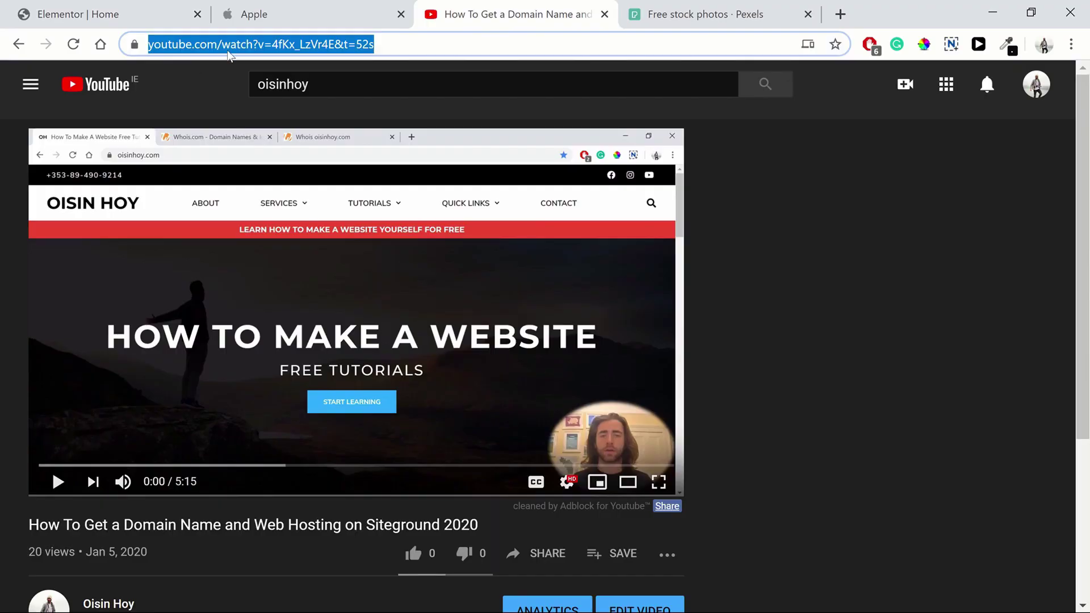
{"action": "left_click", "coordinate": [73, 14]}
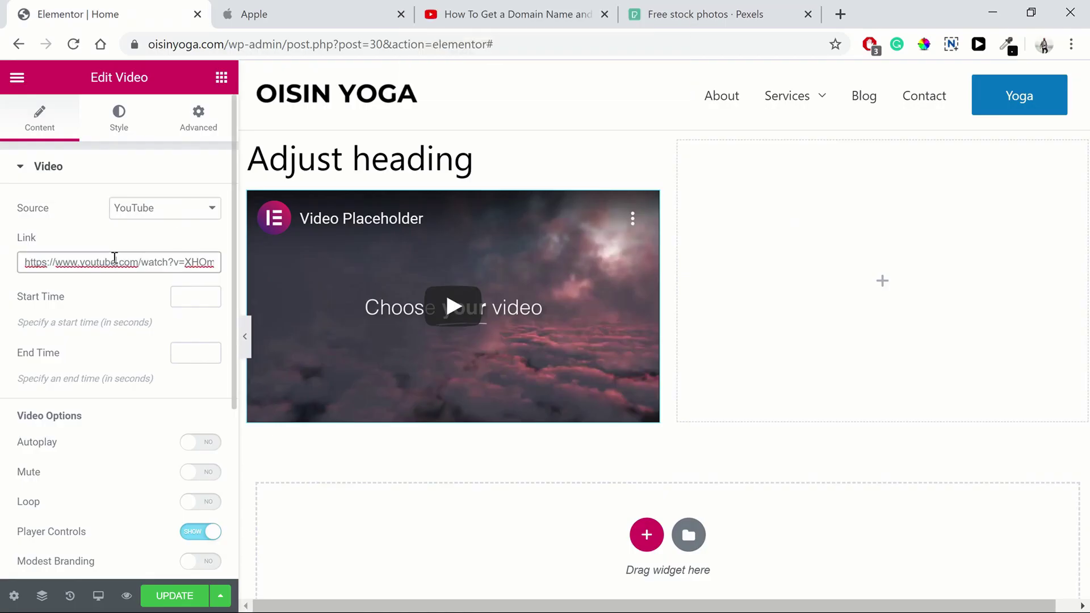
{"action": "triple_click", "coordinate": [115, 257]}
{"action": "key", "text": "ctrl+v"}
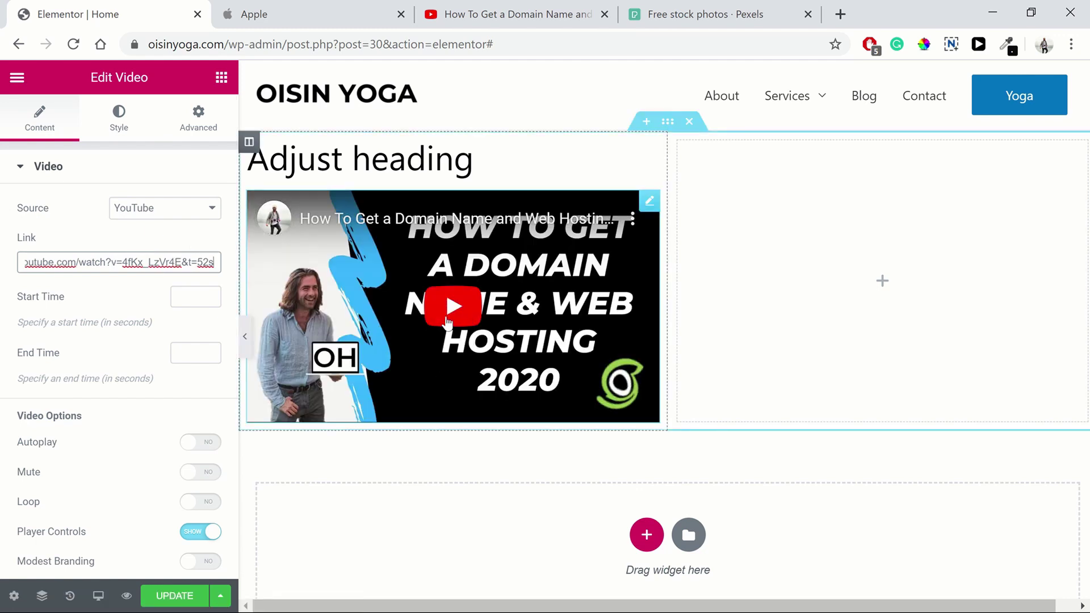
{"action": "left_click", "coordinate": [452, 306]}
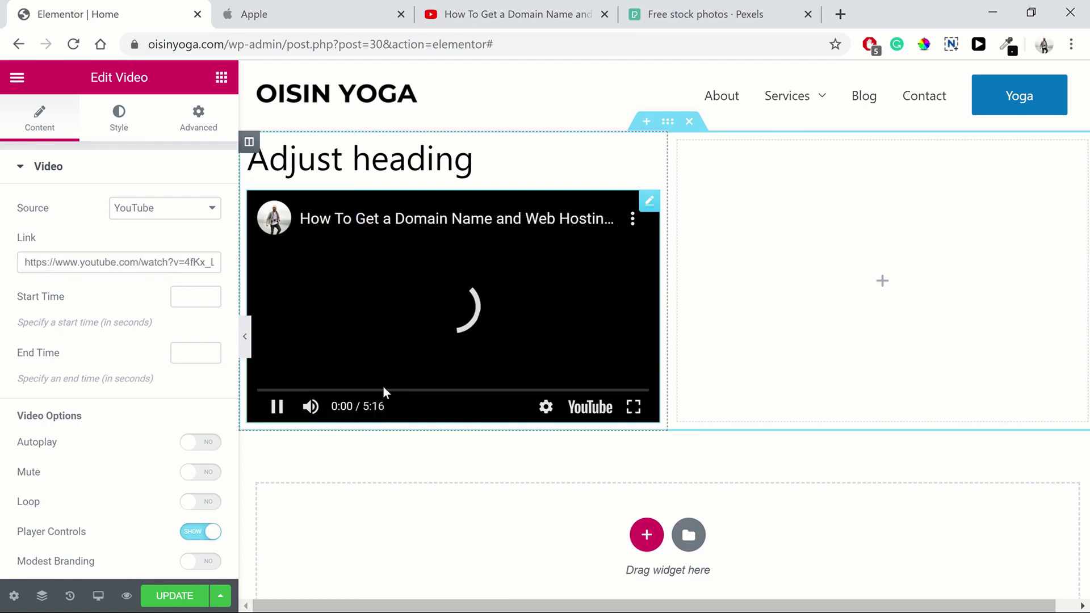
{"action": "left_click", "coordinate": [278, 408]}
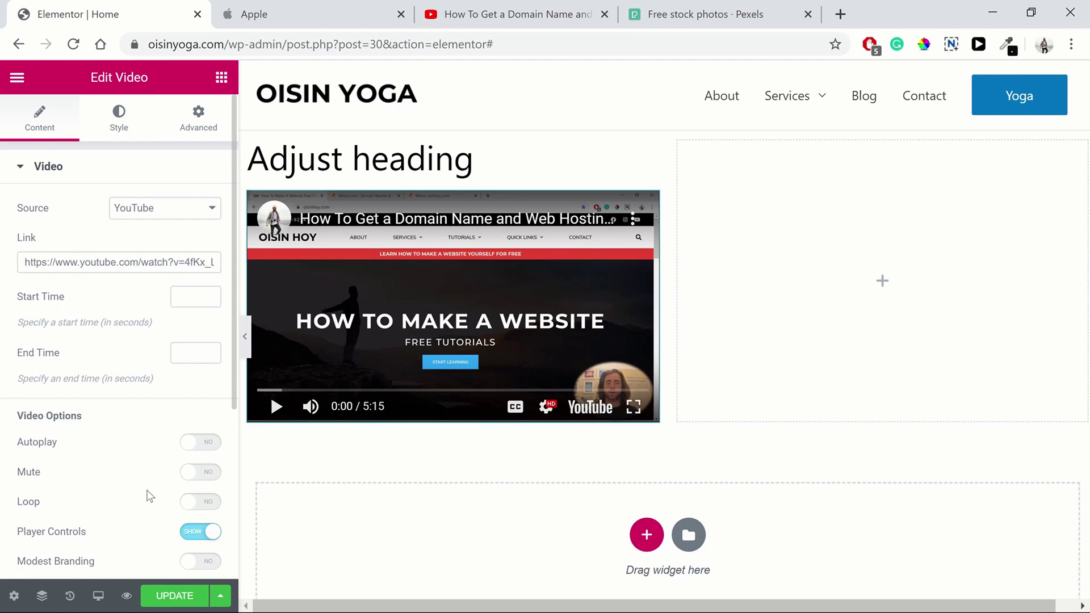
{"action": "scroll", "coordinate": [147, 495], "scroll_direction": "down", "scroll_amount": 5}
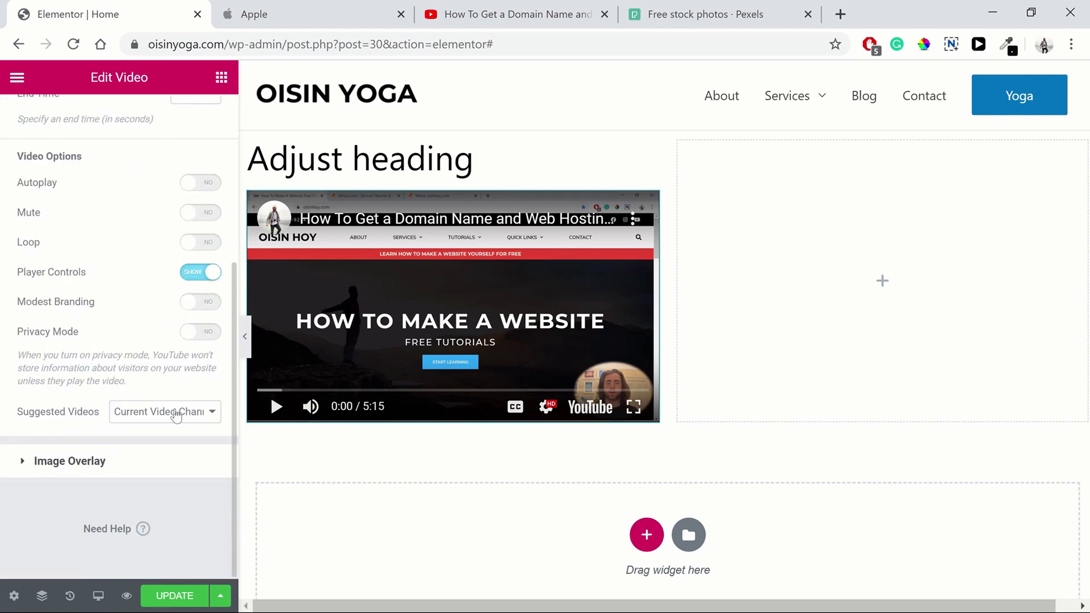
{"action": "left_click", "coordinate": [88, 471]}
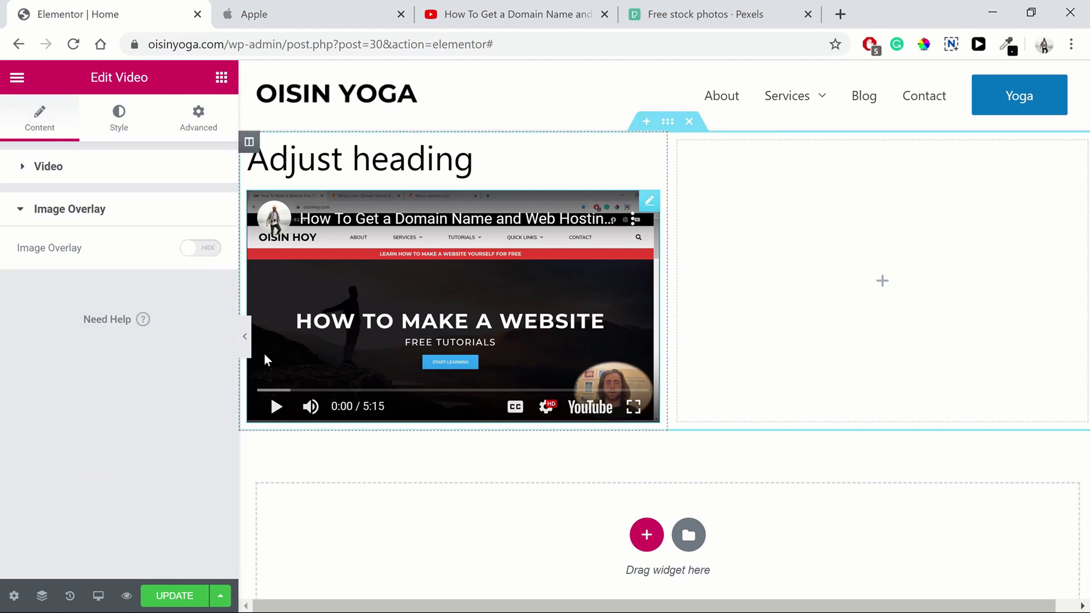
Step: Set the video's aspect ratio to 16:9 after trying 3:2 and 1:1
{"action": "left_click", "coordinate": [151, 114]}
{"action": "left_click", "coordinate": [138, 209]}
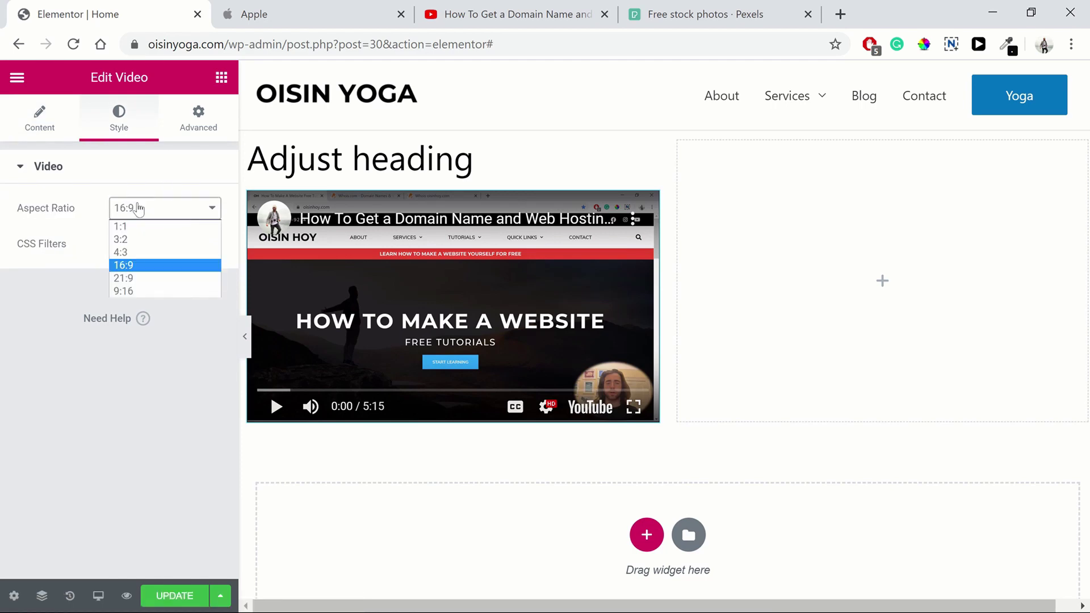
{"action": "left_click", "coordinate": [149, 239]}
{"action": "left_click", "coordinate": [160, 219]}
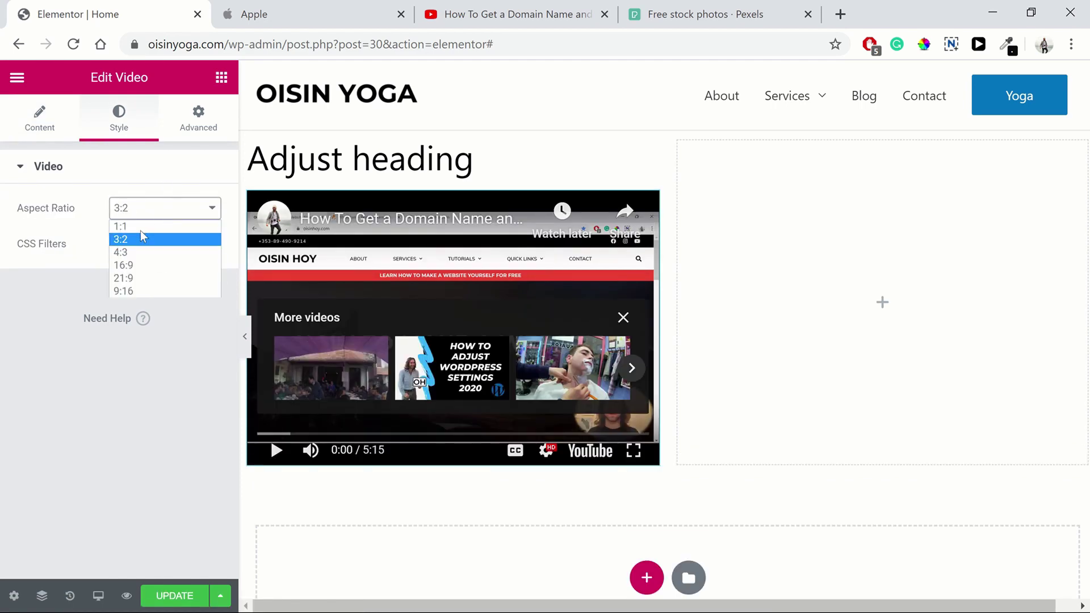
{"action": "left_click", "coordinate": [136, 226]}
{"action": "left_click", "coordinate": [165, 211]}
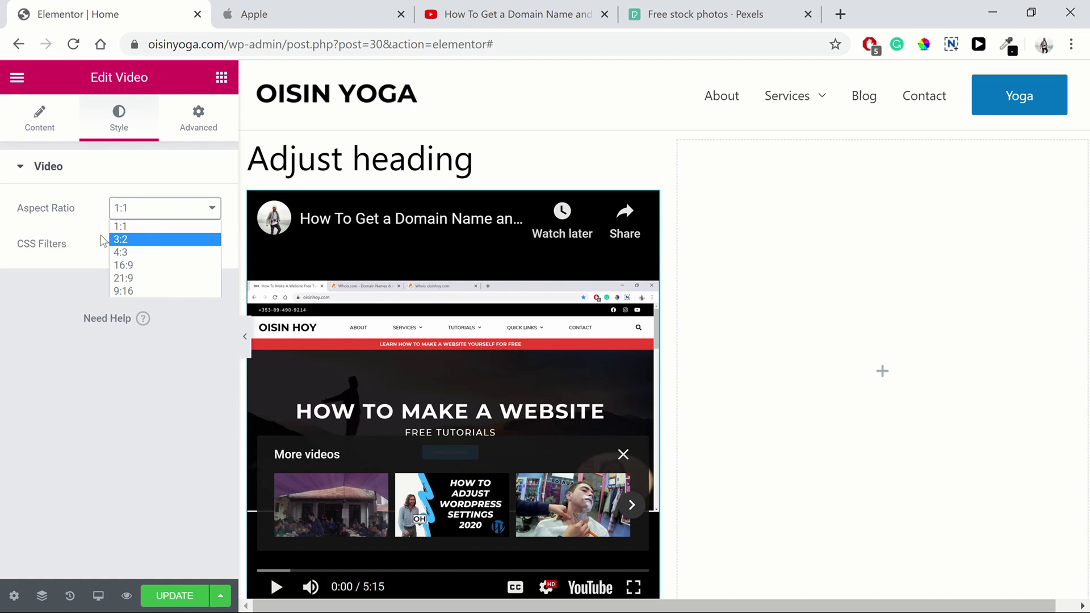
{"action": "left_click", "coordinate": [136, 225]}
{"action": "left_click", "coordinate": [142, 209]}
{"action": "left_click", "coordinate": [140, 265]}
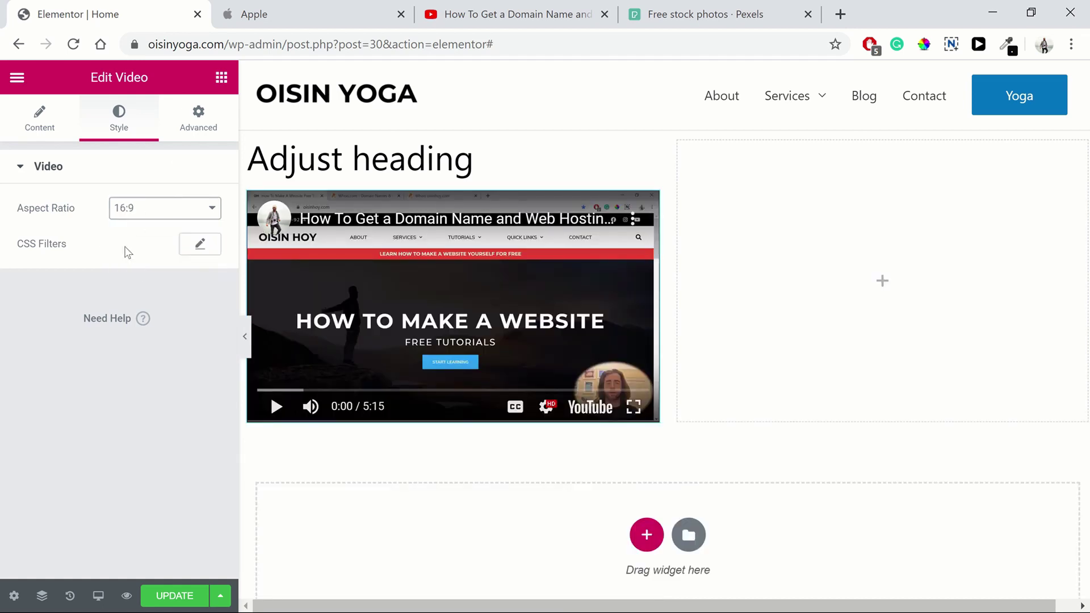
Step: Try 10 padding on the video, then clear all four padding fields
{"action": "left_click", "coordinate": [164, 135]}
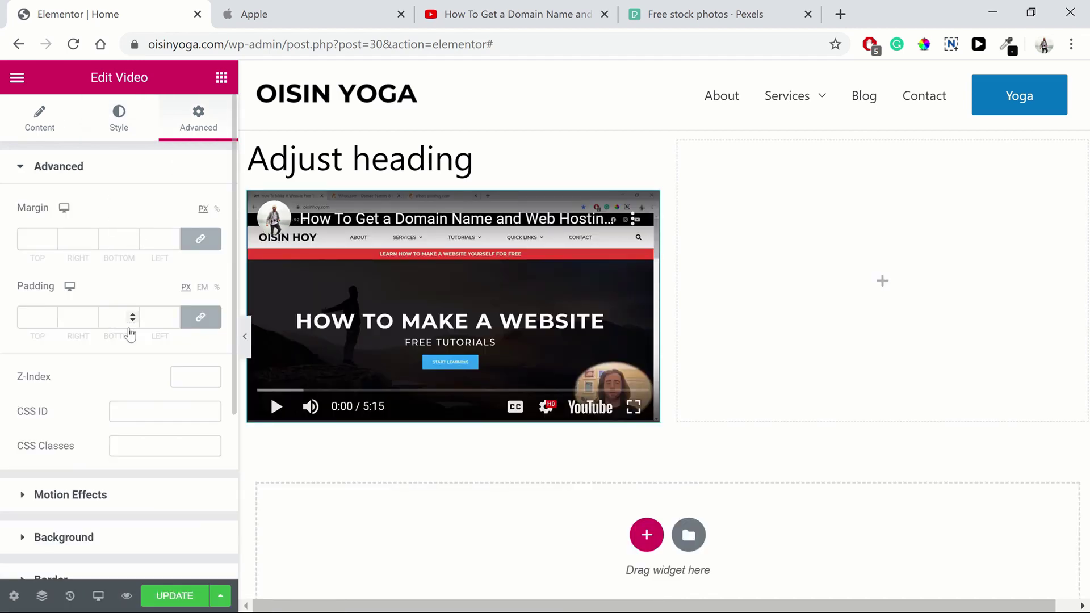
{"action": "scroll", "coordinate": [129, 332], "scroll_direction": "down", "scroll_amount": 4}
{"action": "scroll", "coordinate": [130, 334], "scroll_direction": "up", "scroll_amount": 4}
{"action": "left_click", "coordinate": [200, 317]}
{"action": "left_click", "coordinate": [50, 315]}
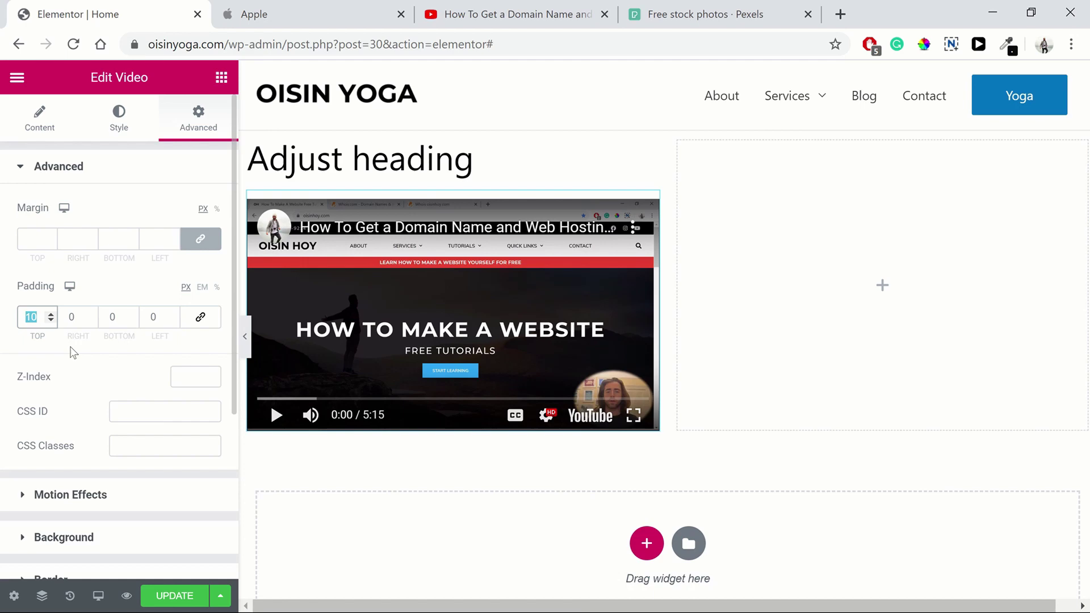
{"action": "key", "text": "BackSpace"}
{"action": "left_click", "coordinate": [200, 317]}
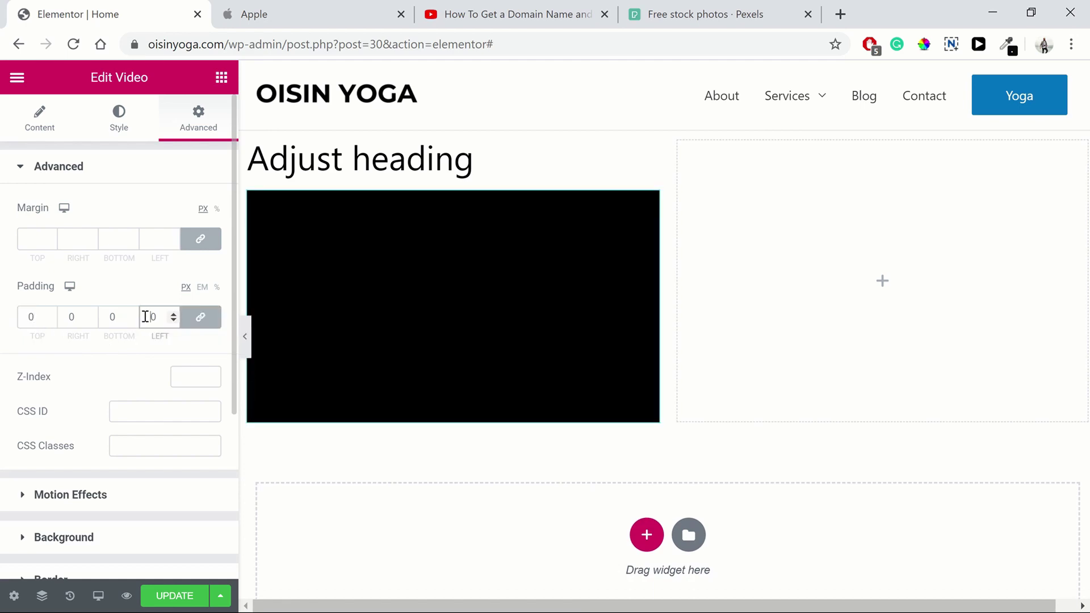
{"action": "left_click", "coordinate": [145, 317]}
{"action": "type", "text": "1"}
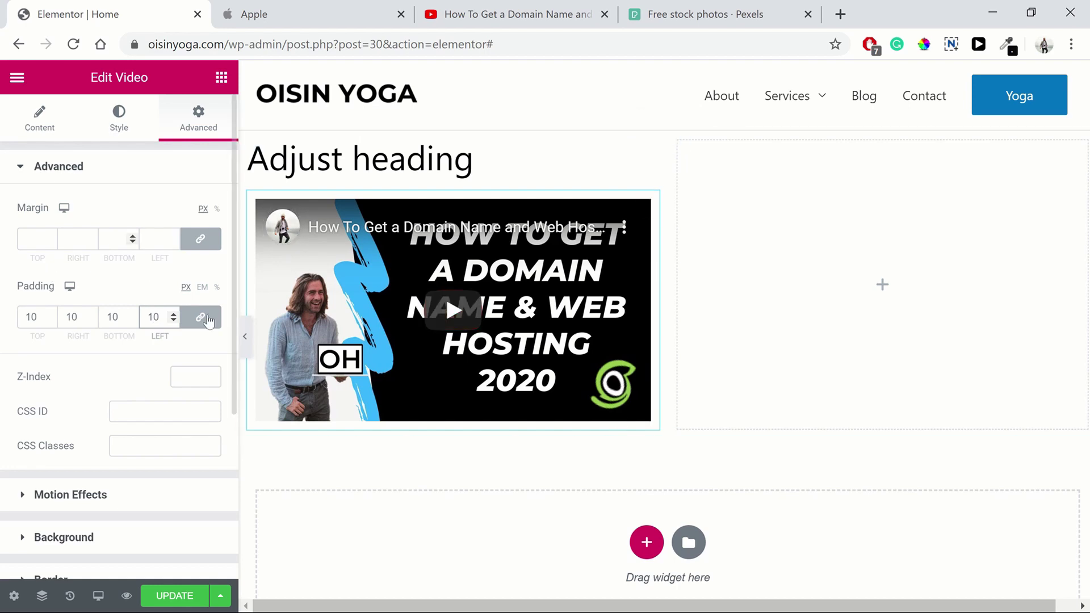
{"action": "key", "text": "BackSpace"}
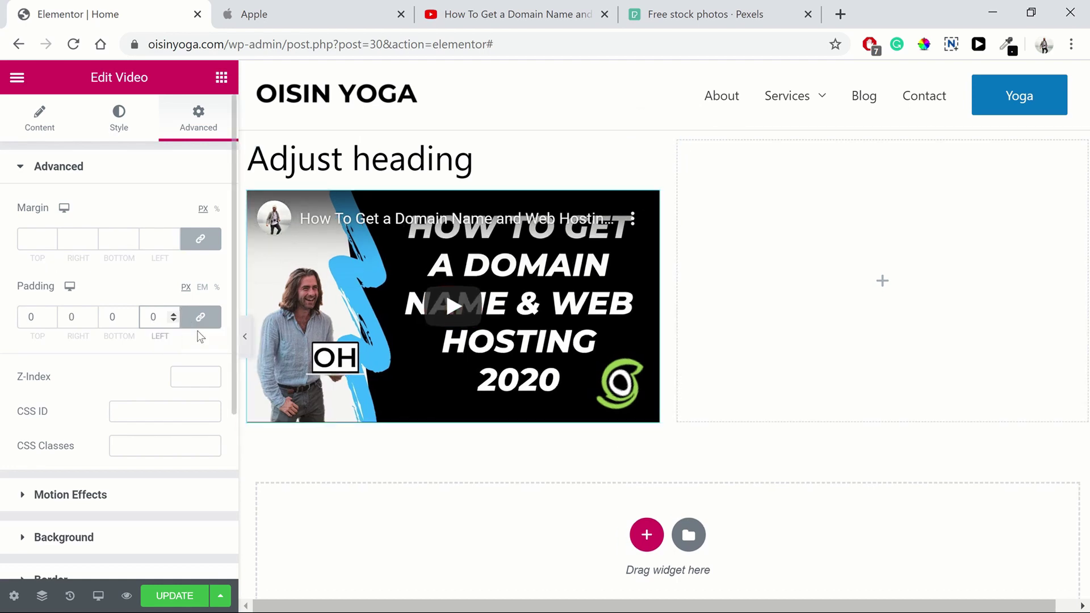
{"action": "key", "text": "Delete"}
Step: Add a Button widget below the video, centred and Medium size
{"action": "left_click", "coordinate": [221, 80]}
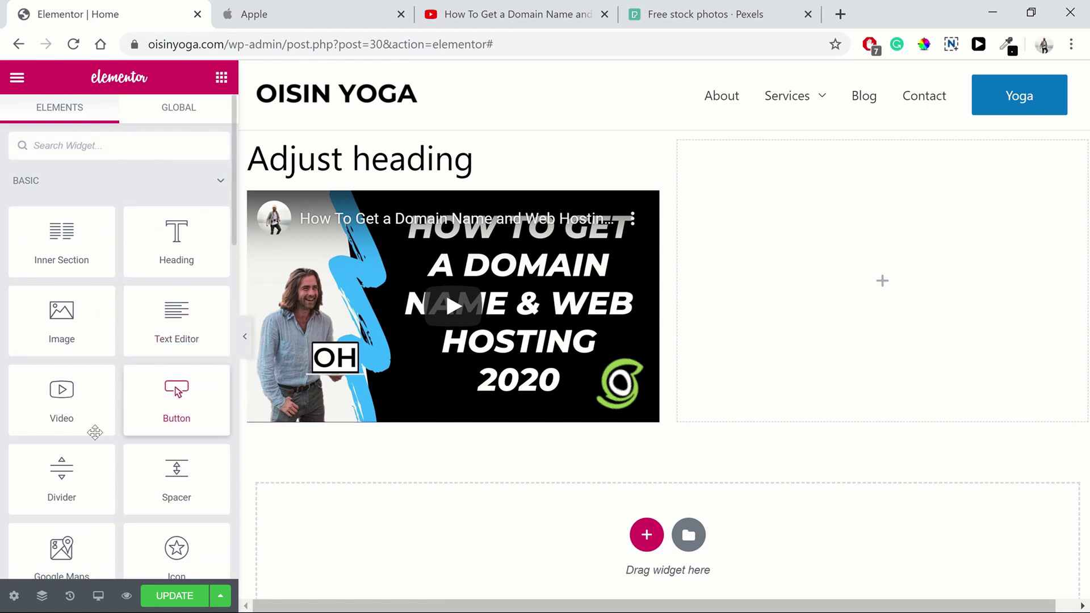
{"action": "left_click_drag", "start_coordinate": [173, 400], "coordinate": [443, 440]}
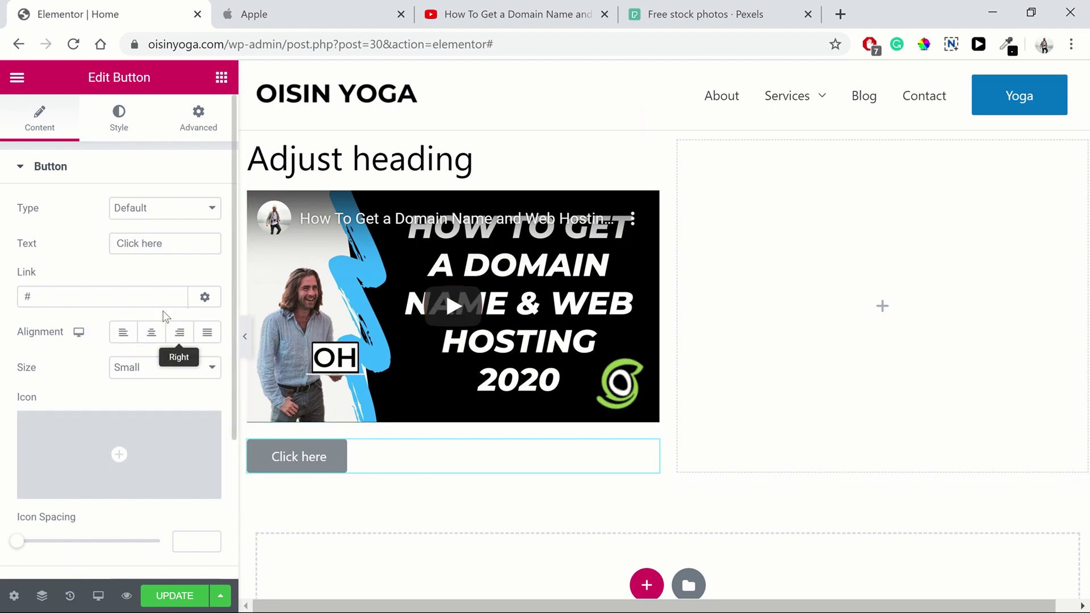
{"action": "left_click", "coordinate": [151, 334]}
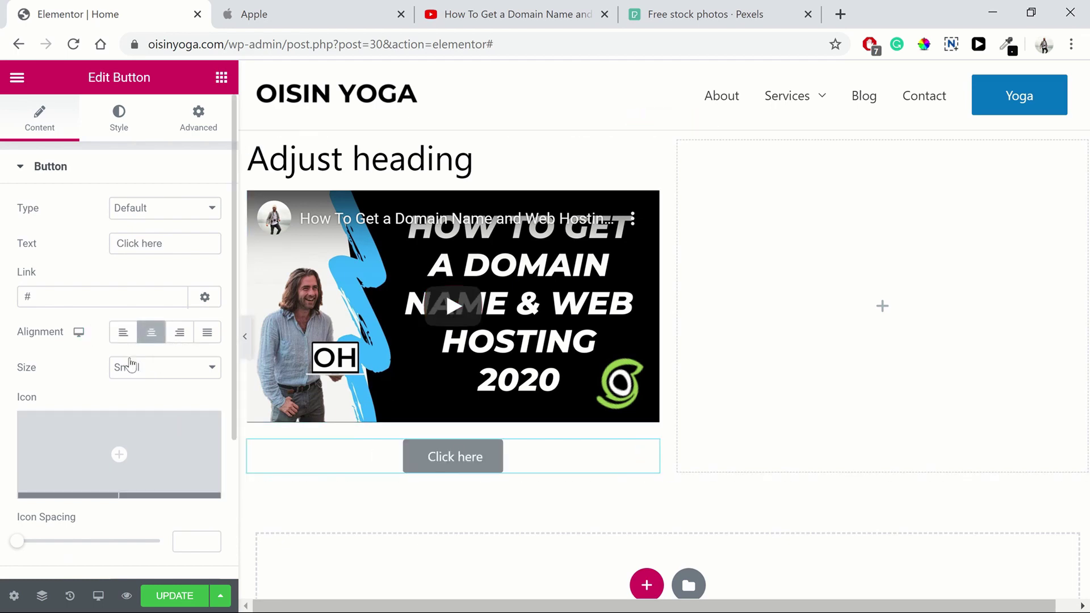
{"action": "left_click", "coordinate": [129, 367]}
{"action": "left_click", "coordinate": [136, 409]}
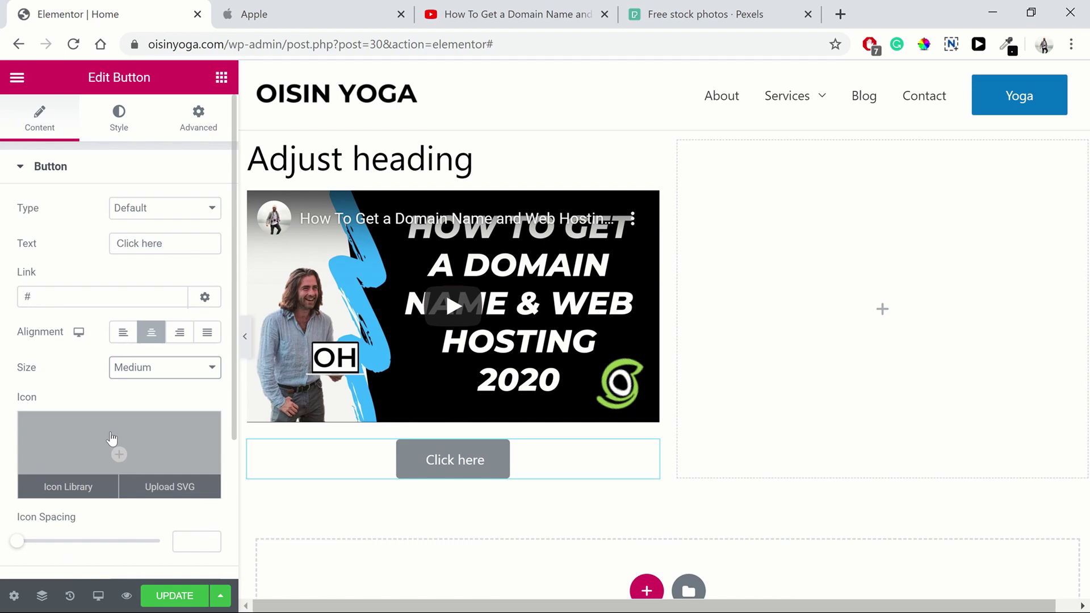
Step: Keep the button type Default after trying Warning, and change its text to 'IM Button'
{"action": "mouse_move", "coordinate": [59, 459]}
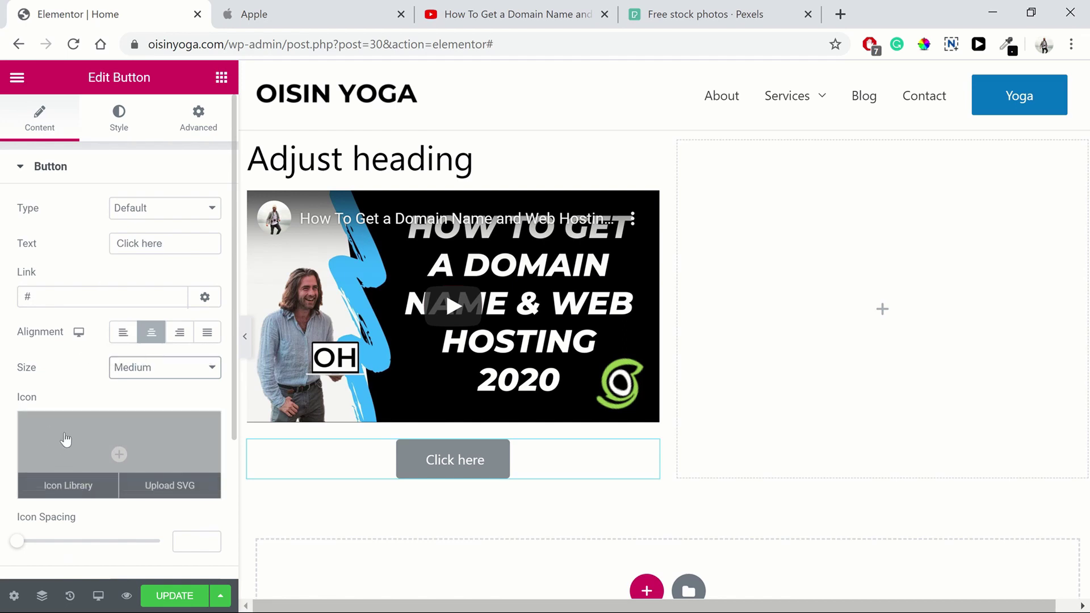
{"action": "scroll", "coordinate": [98, 426], "scroll_direction": "down", "scroll_amount": 3}
{"action": "scroll", "coordinate": [155, 434], "scroll_direction": "up", "scroll_amount": 3}
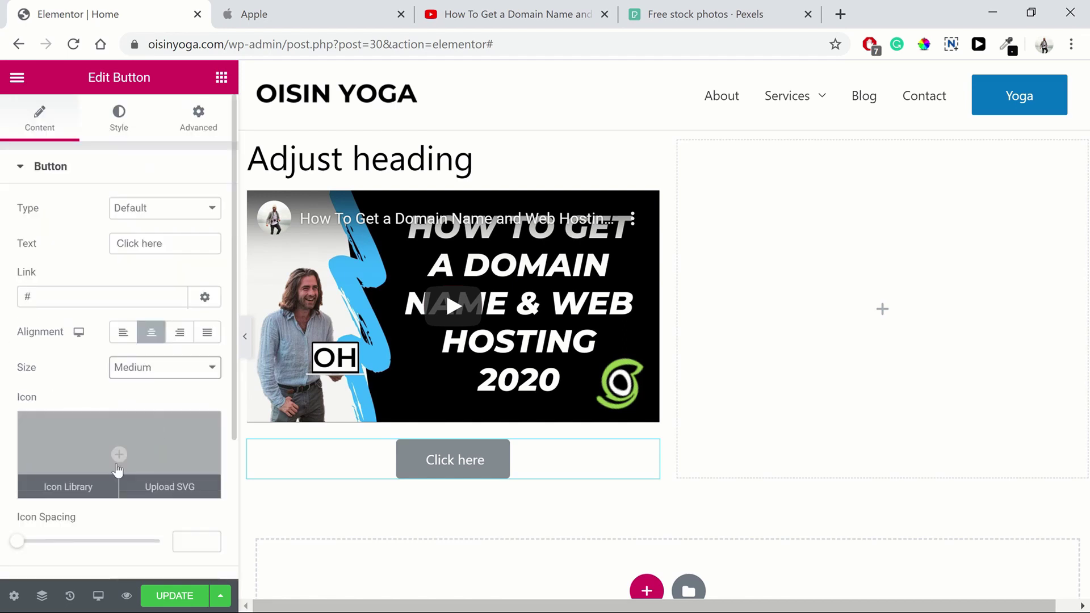
{"action": "left_click", "coordinate": [141, 216]}
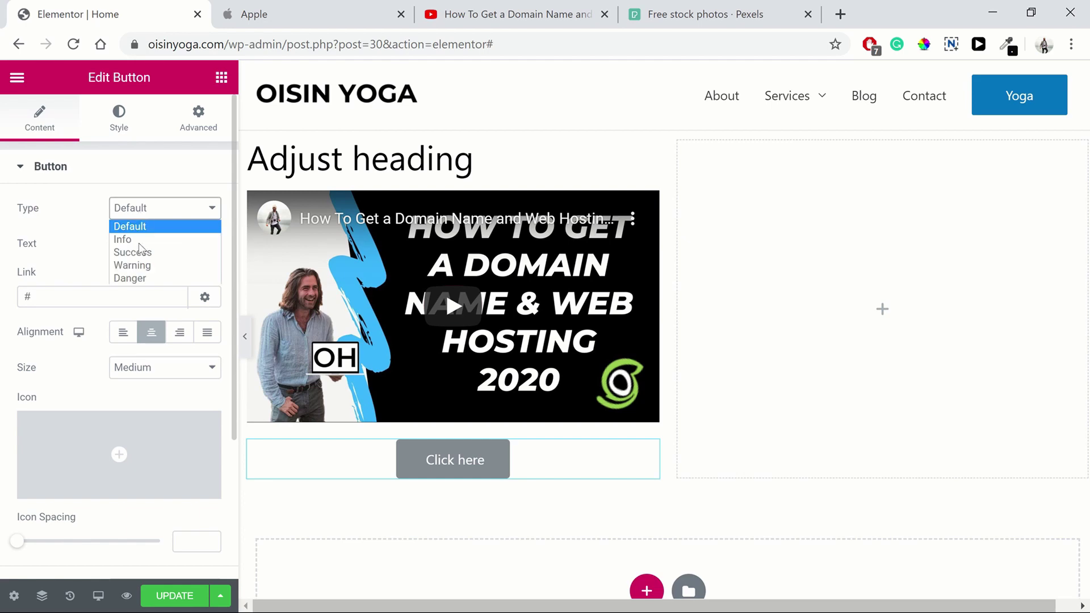
{"action": "left_click", "coordinate": [133, 265]}
{"action": "left_click", "coordinate": [141, 208]}
{"action": "left_click", "coordinate": [137, 226]}
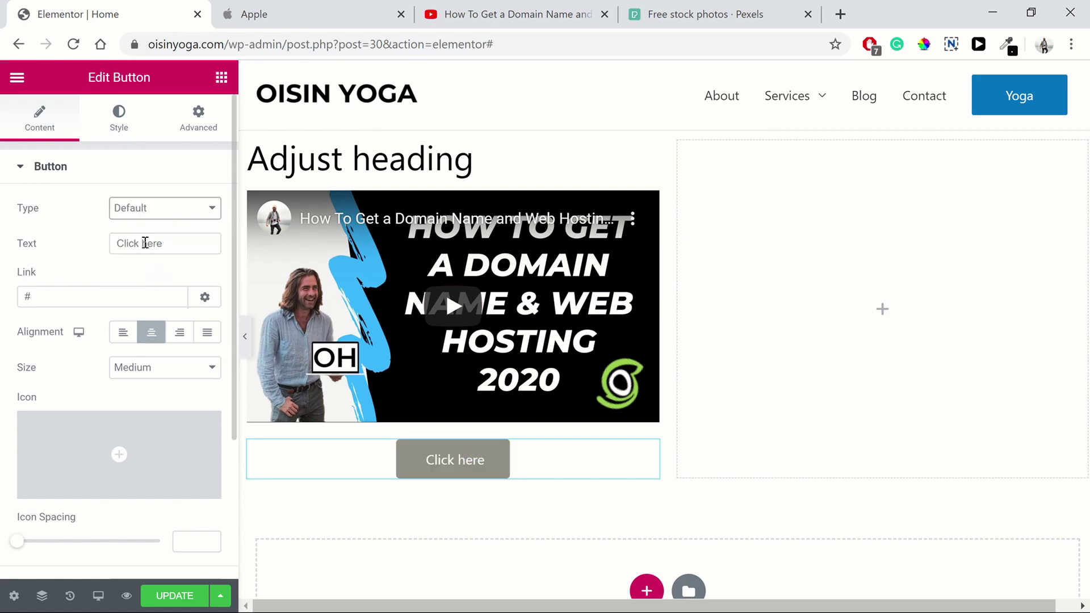
{"action": "triple_click", "coordinate": [148, 249]}
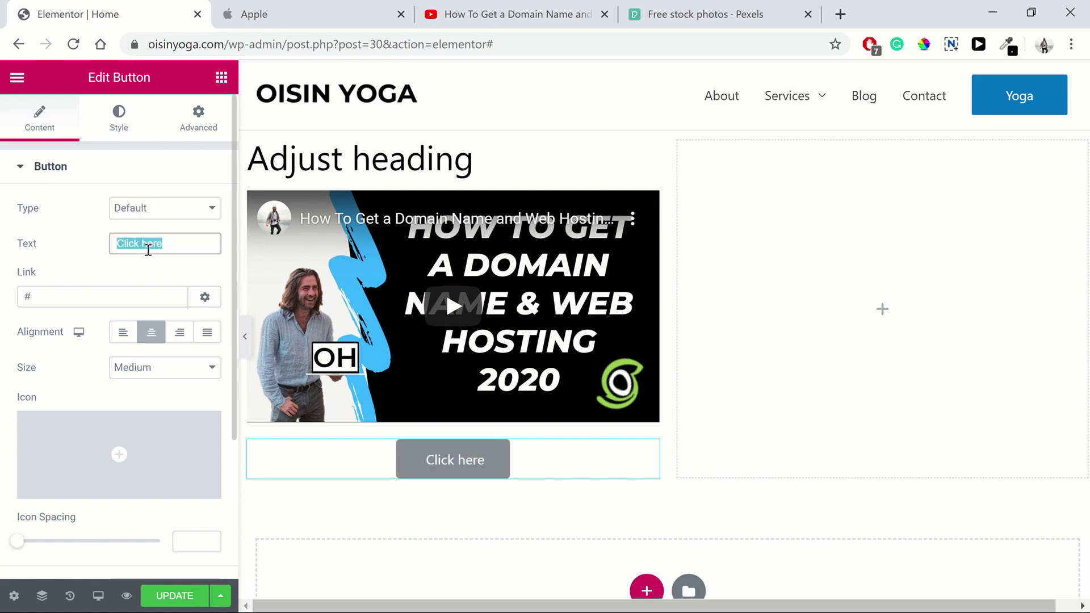
{"action": "type", "text": "IM Button"}
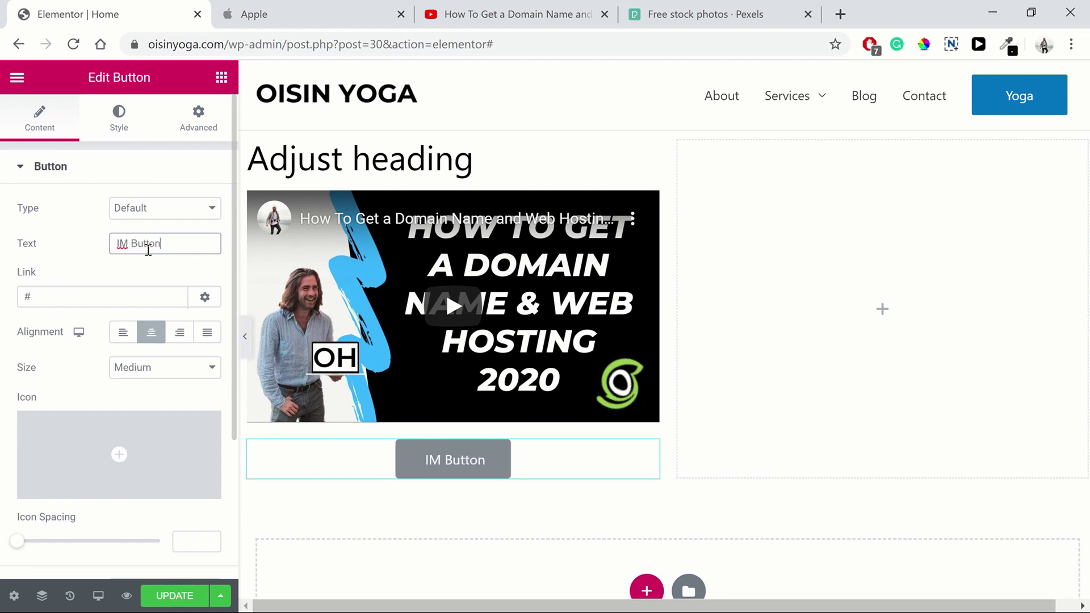
{"action": "left_click", "coordinate": [131, 304]}
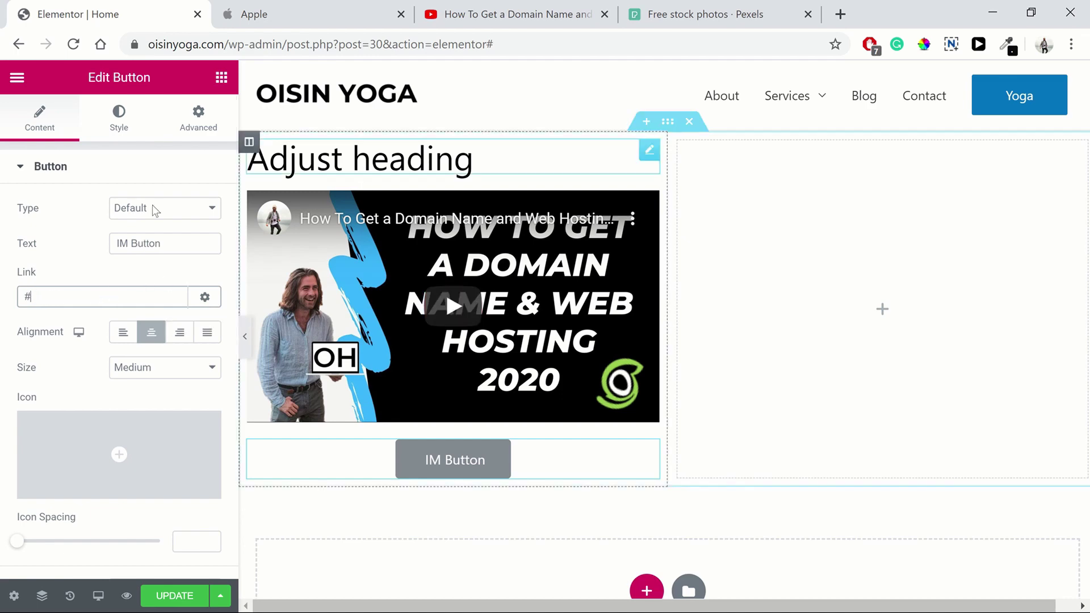
Step: Give the IM Button white #FFFFFF text on a light blue #6EC1E4 background
{"action": "left_click", "coordinate": [132, 118]}
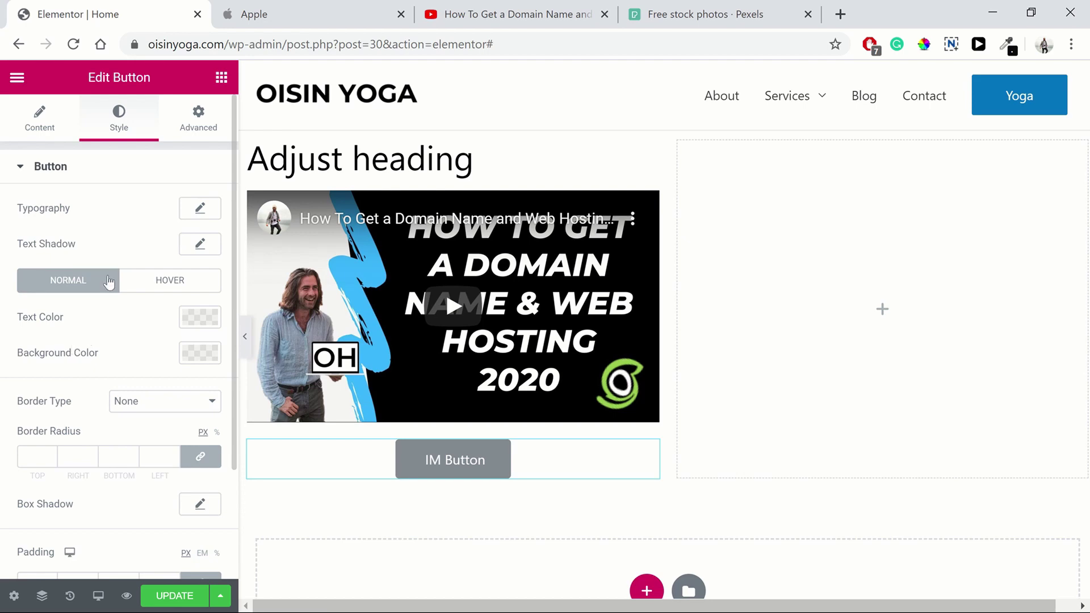
{"action": "left_click", "coordinate": [200, 209]}
{"action": "left_click", "coordinate": [200, 209]}
{"action": "scroll", "coordinate": [120, 299], "scroll_direction": "down", "scroll_amount": 2}
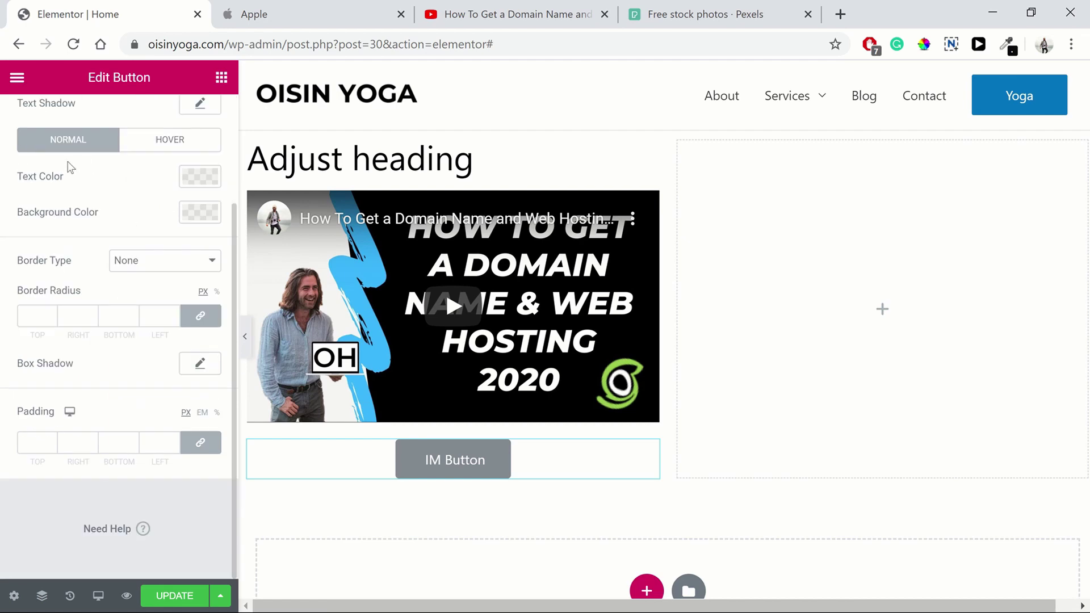
{"action": "left_click", "coordinate": [193, 182]}
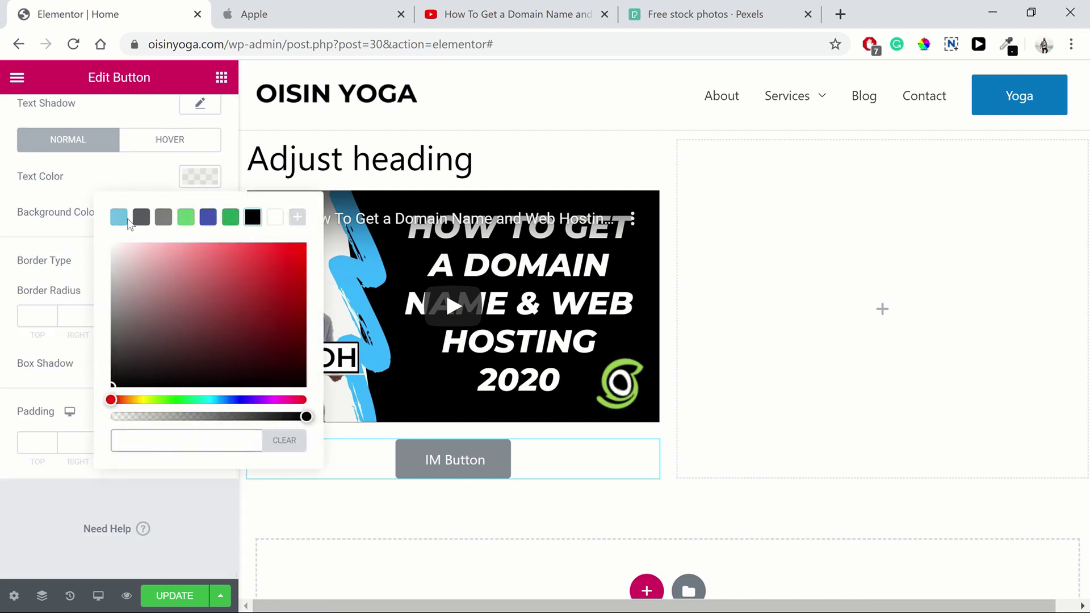
{"action": "left_click", "coordinate": [274, 225]}
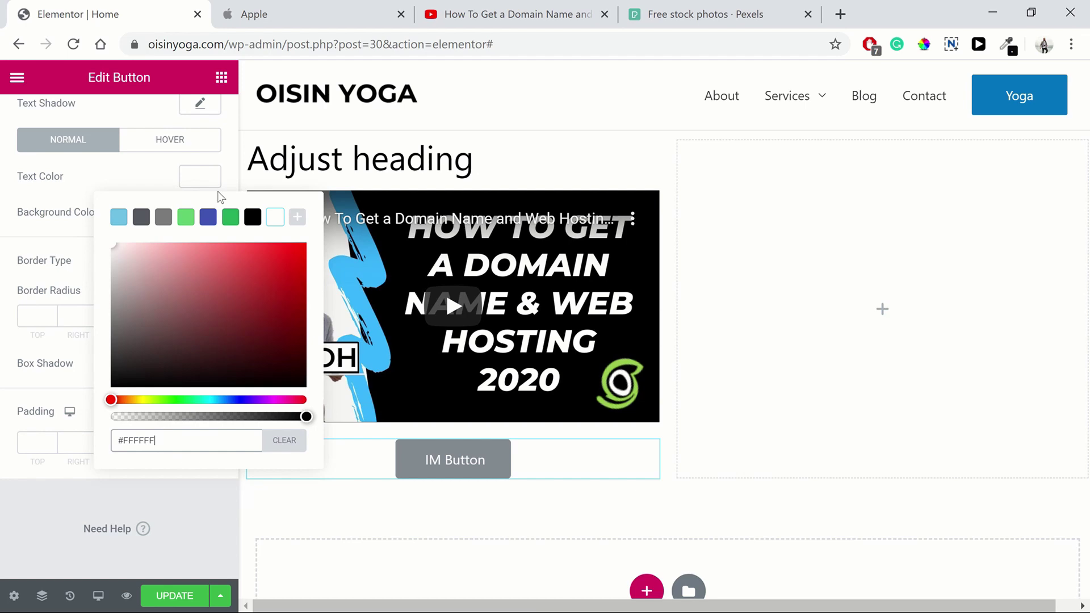
{"action": "left_click", "coordinate": [193, 183]}
{"action": "left_click", "coordinate": [200, 212]}
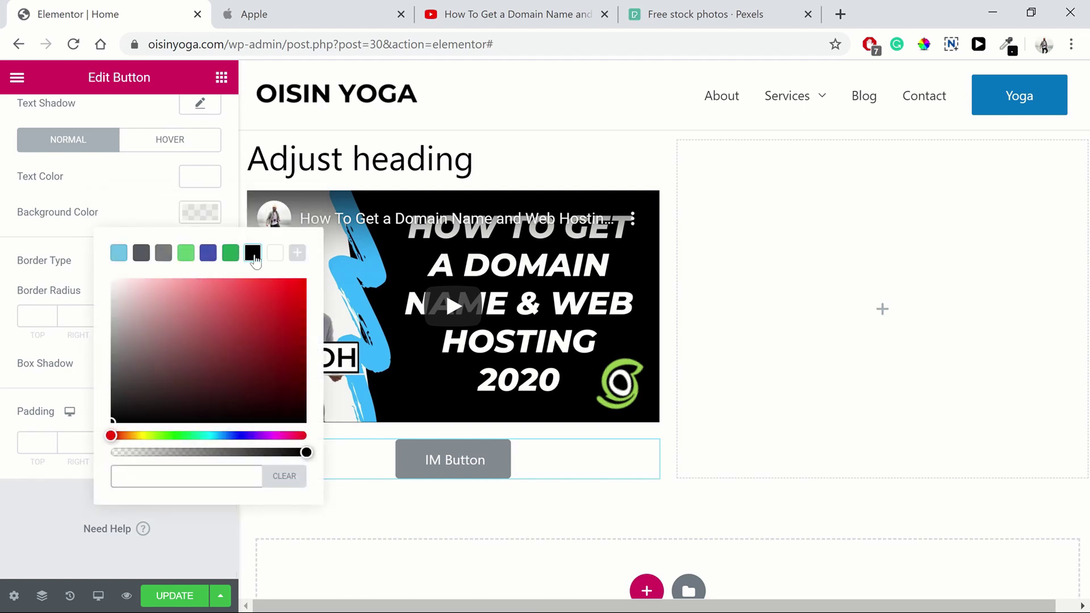
{"action": "left_click", "coordinate": [118, 255]}
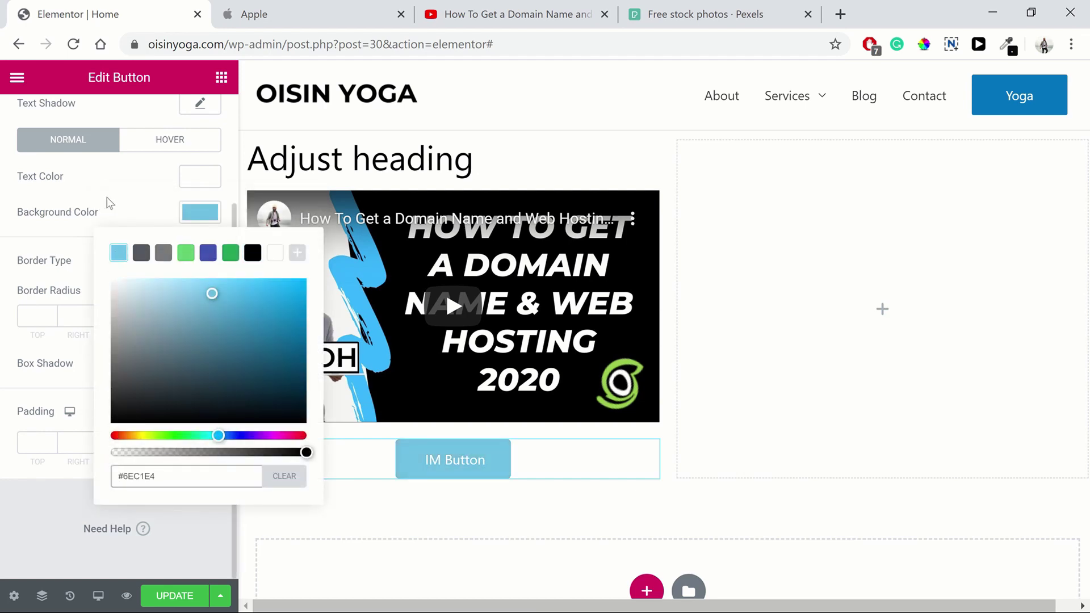
{"action": "left_click", "coordinate": [106, 201]}
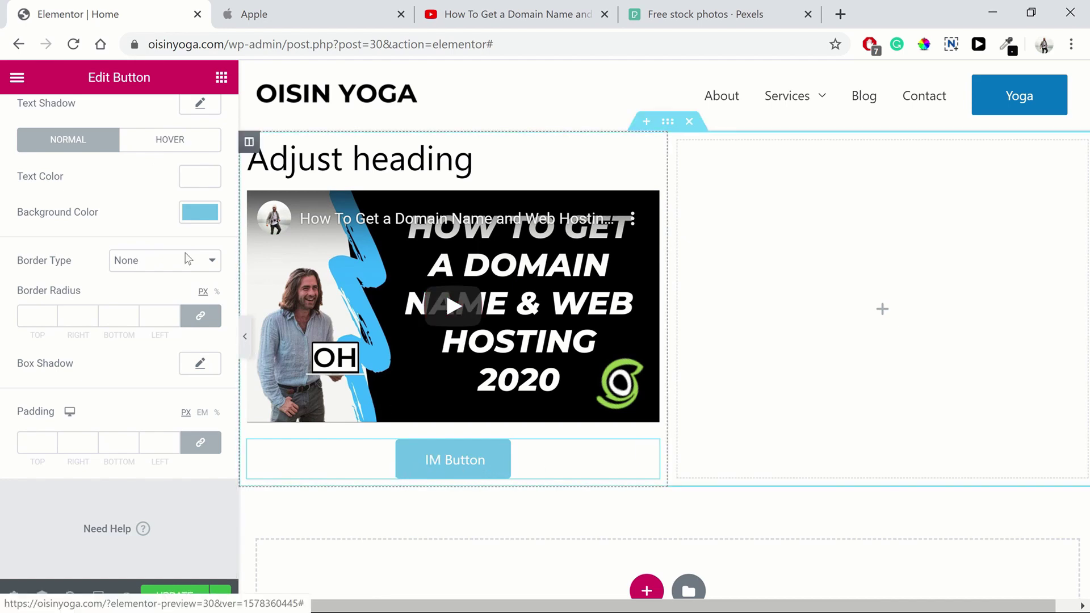
Step: Set the button's hover text colour to light blue and hover background to black
{"action": "left_click", "coordinate": [172, 148]}
{"action": "left_click", "coordinate": [206, 179]}
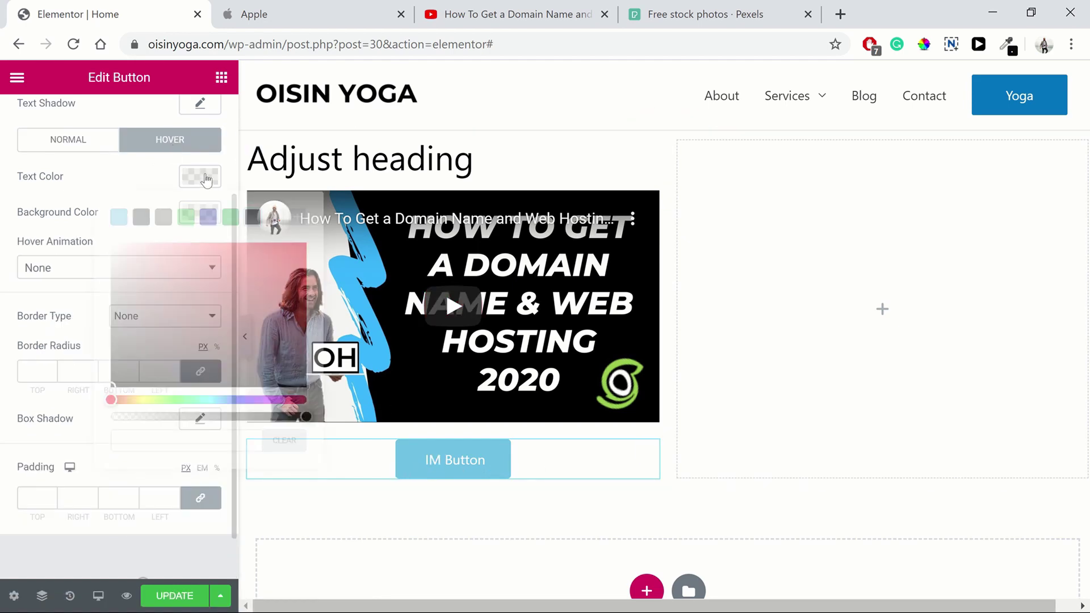
{"action": "left_click", "coordinate": [119, 217]}
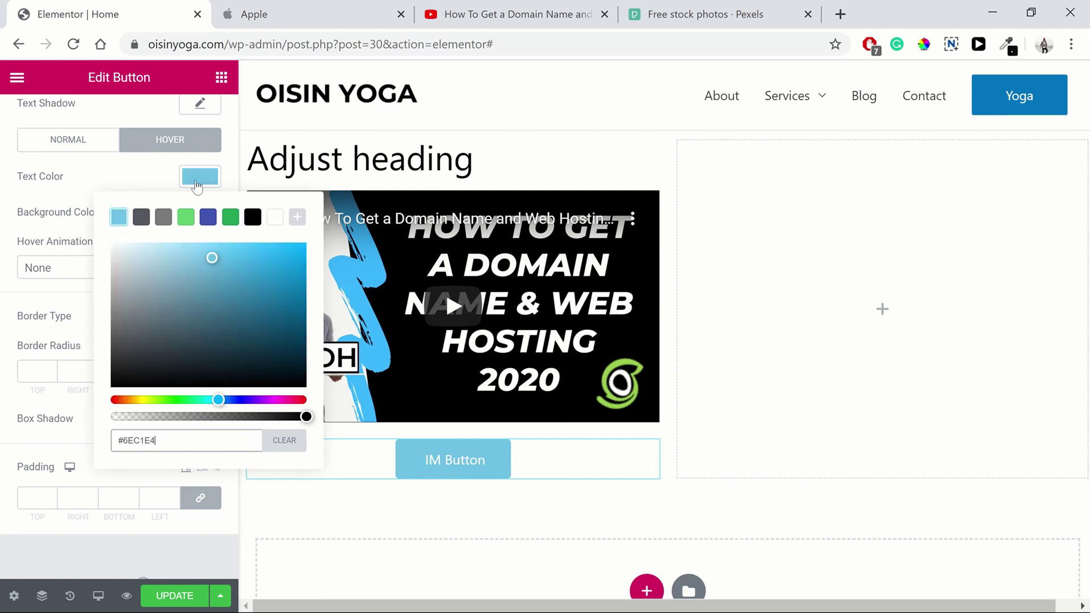
{"action": "left_click", "coordinate": [192, 215]}
{"action": "left_click", "coordinate": [191, 214]}
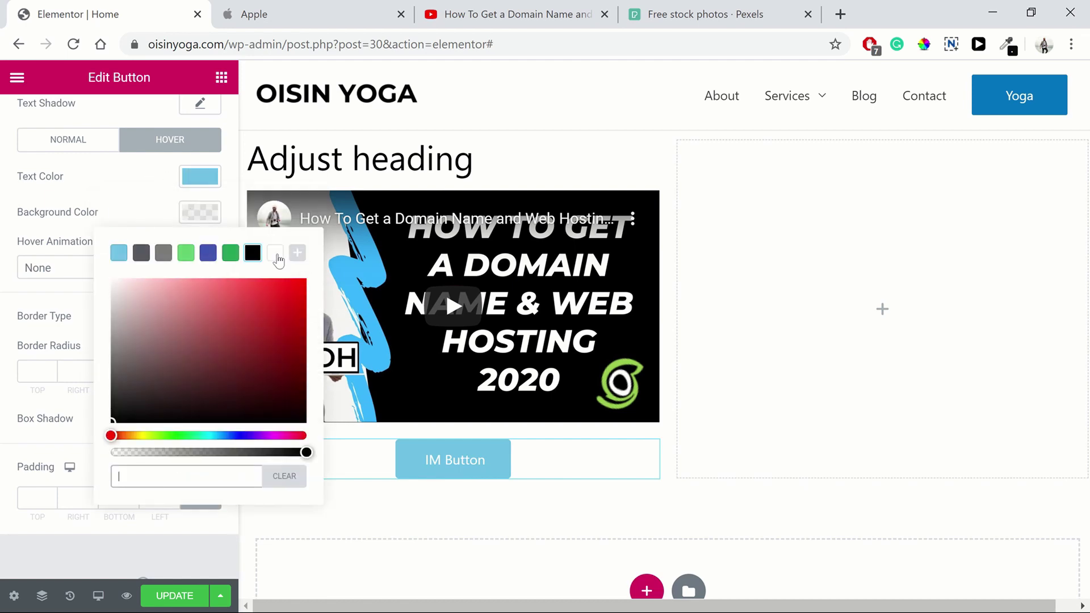
{"action": "left_click", "coordinate": [252, 253]}
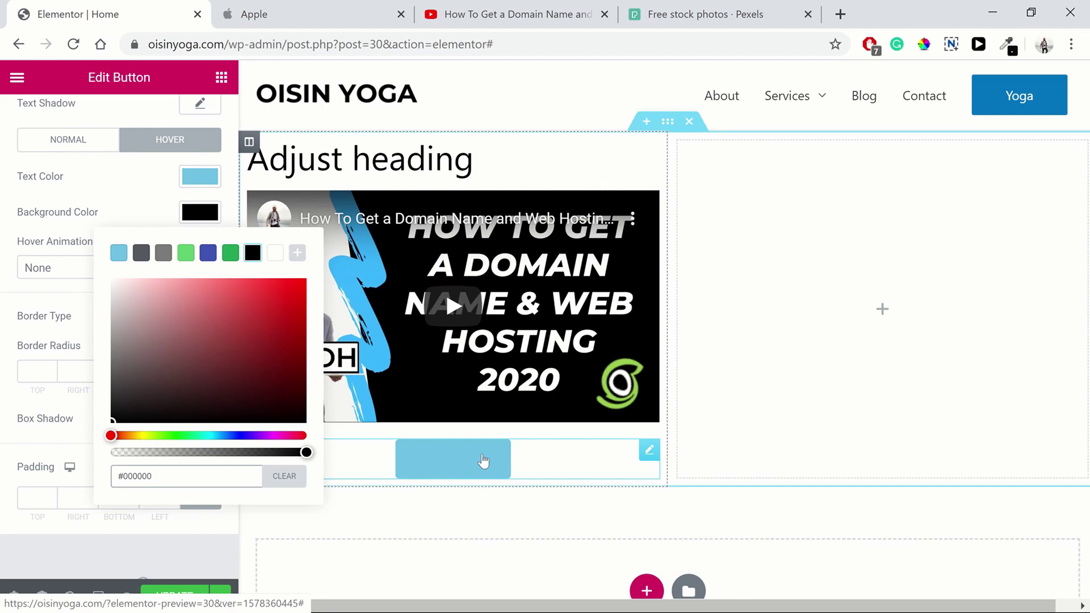
{"action": "left_click", "coordinate": [386, 439]}
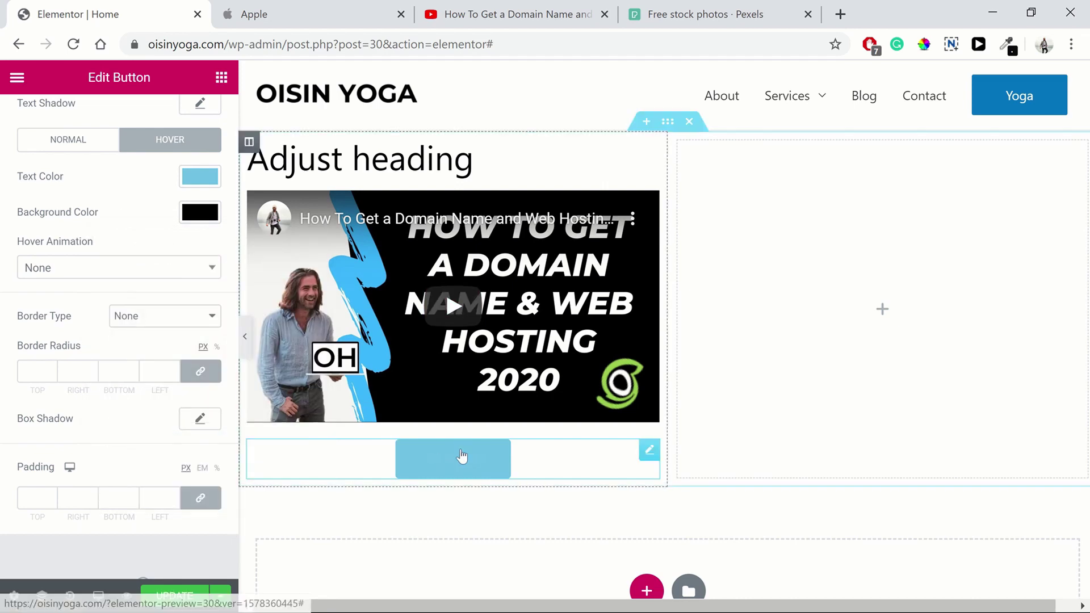
Step: Adjust the opacity of the black hover background colour
{"action": "left_click", "coordinate": [200, 212]}
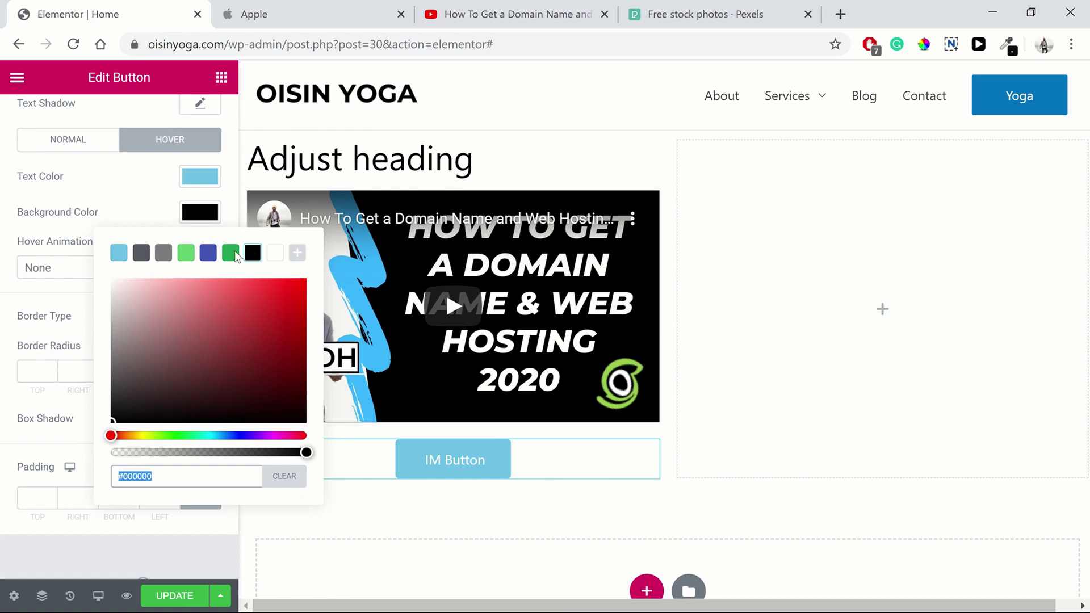
{"action": "left_click", "coordinate": [326, 460]}
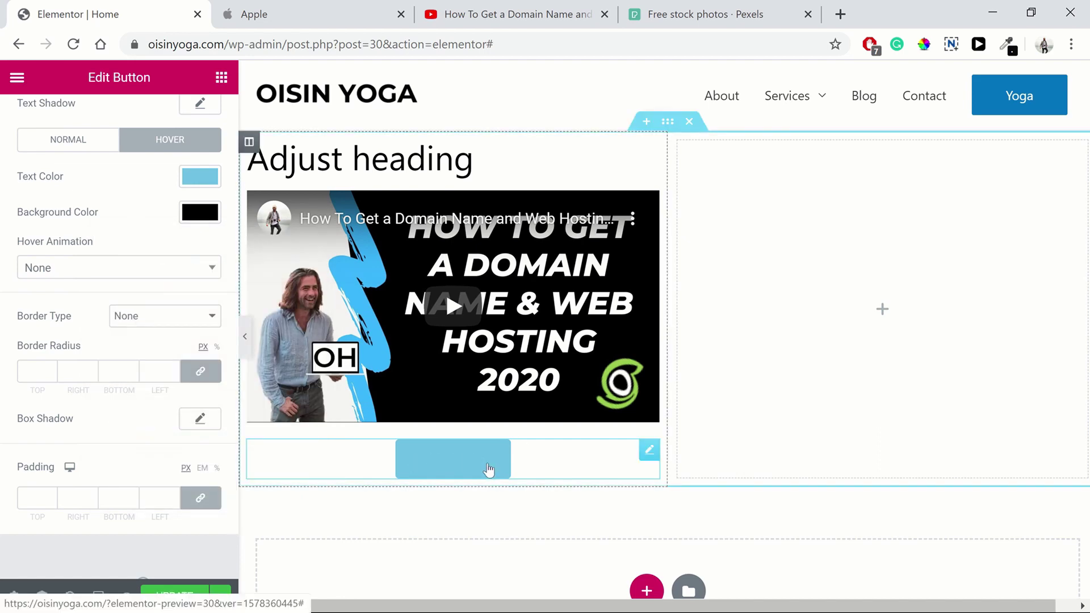
{"action": "left_click", "coordinate": [200, 212]}
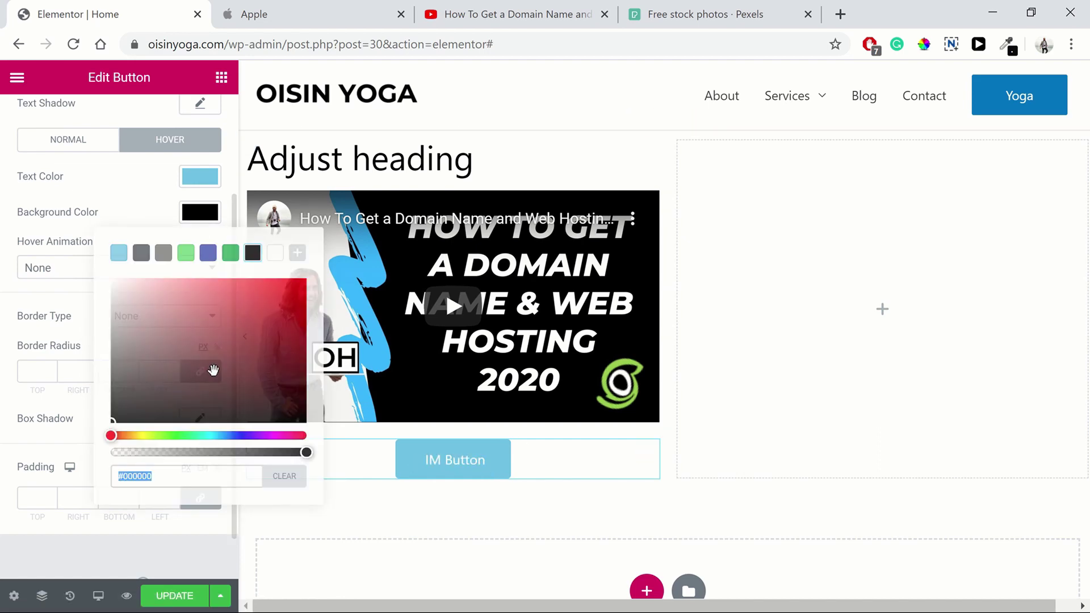
{"action": "mouse_move", "coordinate": [306, 452]}
{"action": "left_mouse_down"}
{"action": "mouse_move", "coordinate": [282, 452]}
{"action": "mouse_move", "coordinate": [307, 452]}
{"action": "left_mouse_up"}
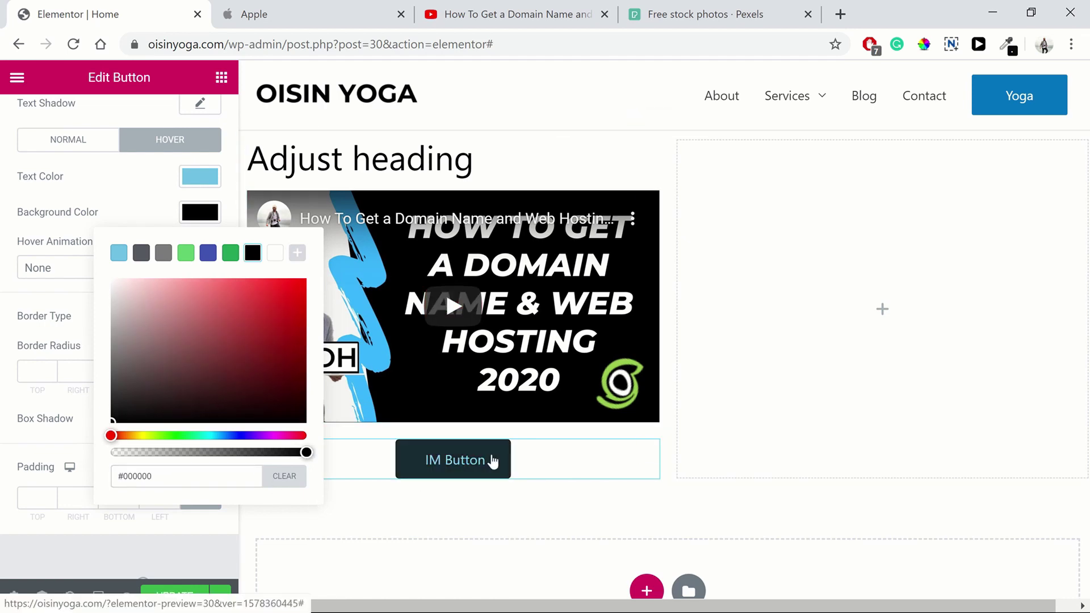
{"action": "left_click", "coordinate": [124, 179]}
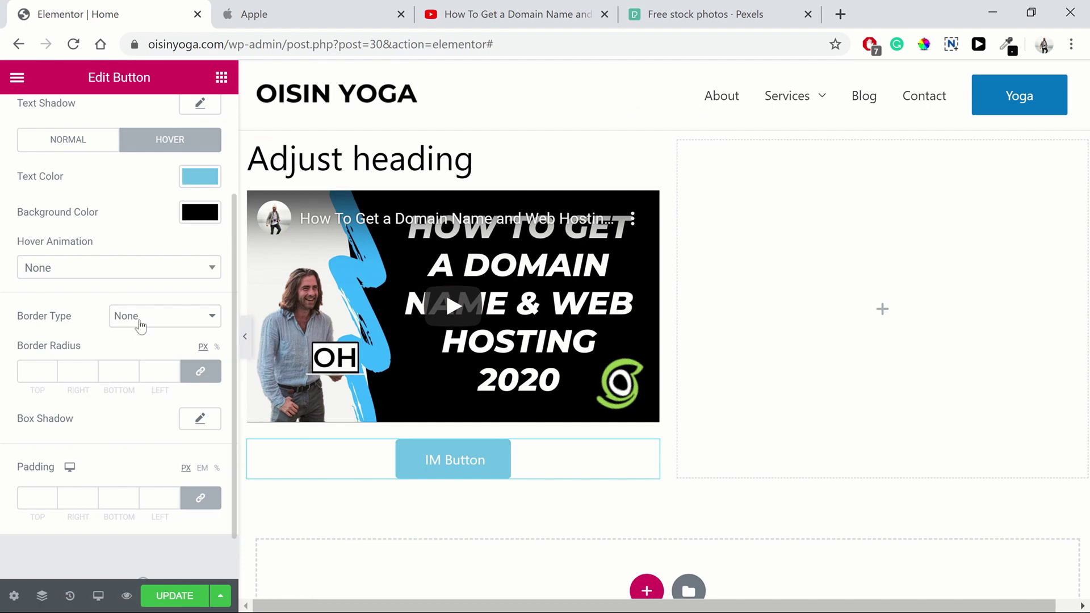
Step: Try the Pulse Shrink hover animation, revert it to None, and choose a Solid border
{"action": "left_click", "coordinate": [116, 269]}
{"action": "left_click", "coordinate": [86, 400]}
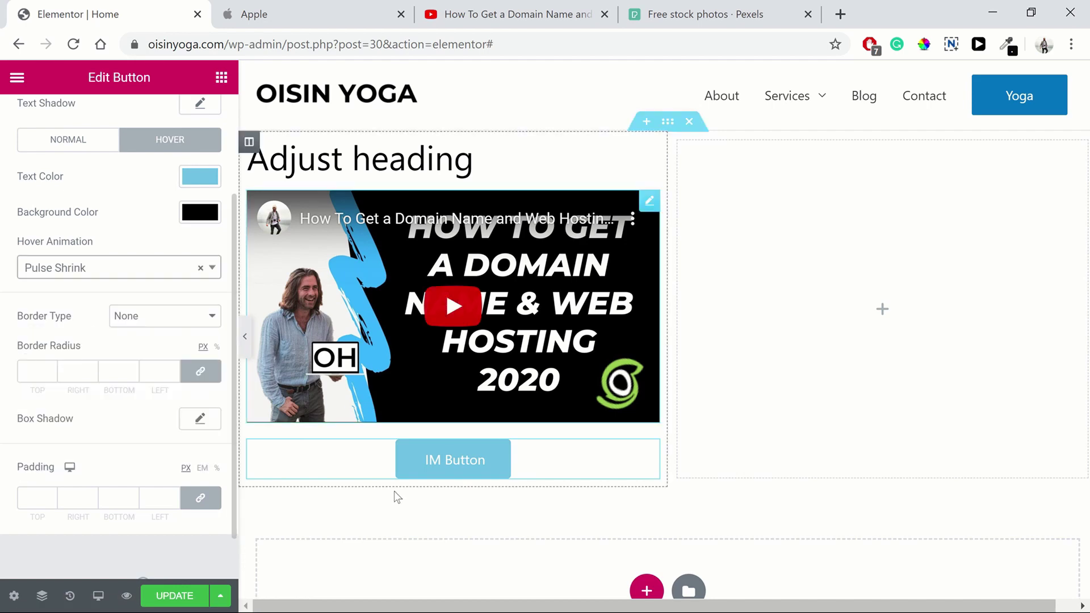
{"action": "left_click", "coordinate": [201, 269]}
{"action": "left_click", "coordinate": [200, 259]}
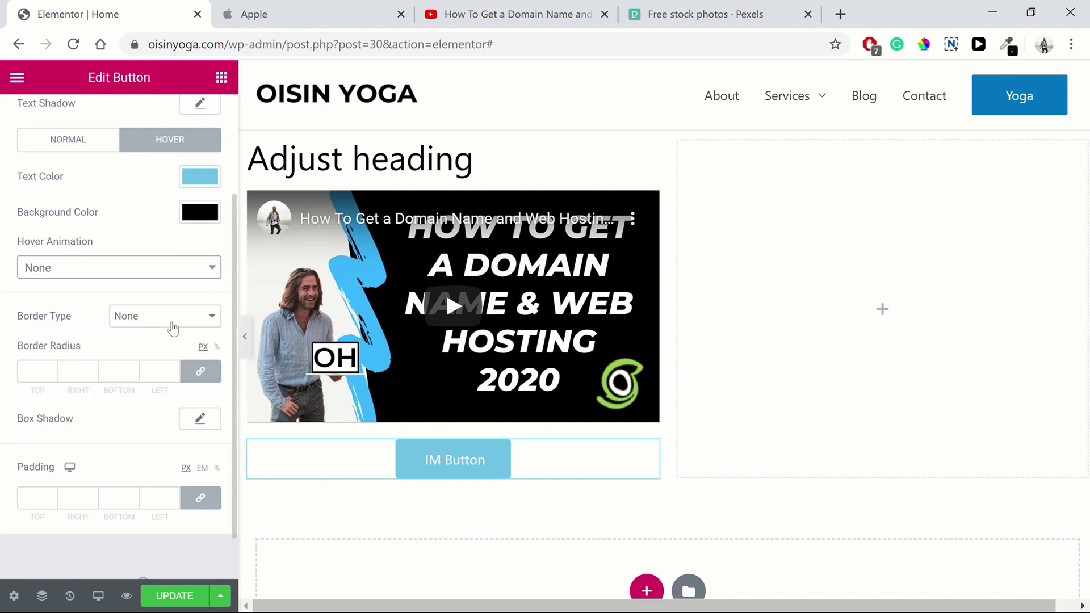
{"action": "left_click", "coordinate": [173, 328]}
Step: Give the button a Solid border, 1 px wide on all sides, coloured #FF0000
{"action": "left_click", "coordinate": [150, 347]}
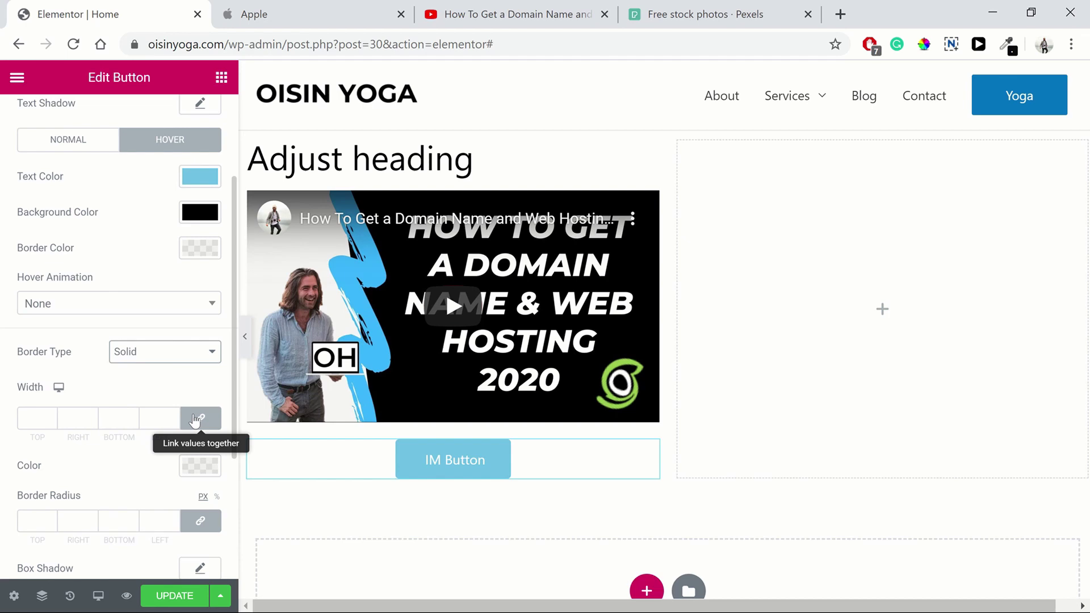
{"action": "left_click", "coordinate": [173, 416]}
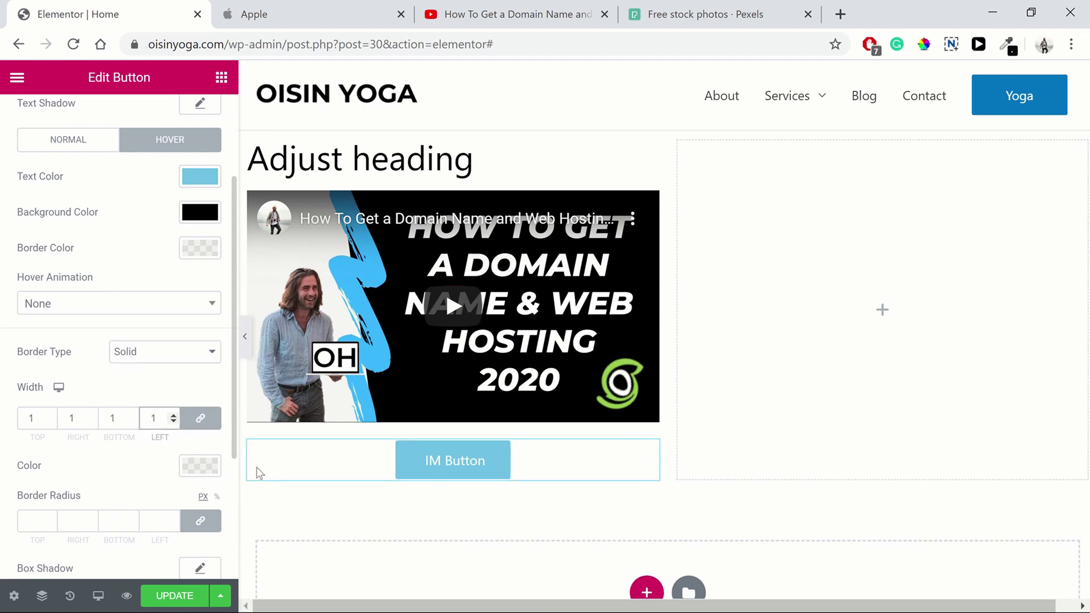
{"action": "left_click", "coordinate": [200, 466]}
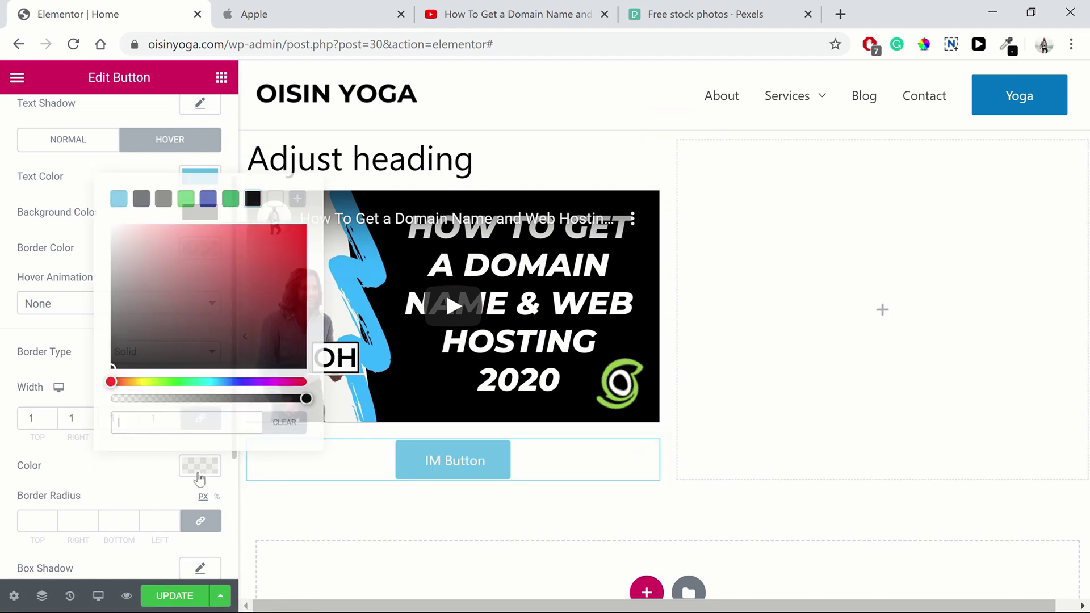
{"action": "left_click", "coordinate": [247, 323]}
{"action": "left_click_drag", "start_coordinate": [278, 261], "coordinate": [308, 224]}
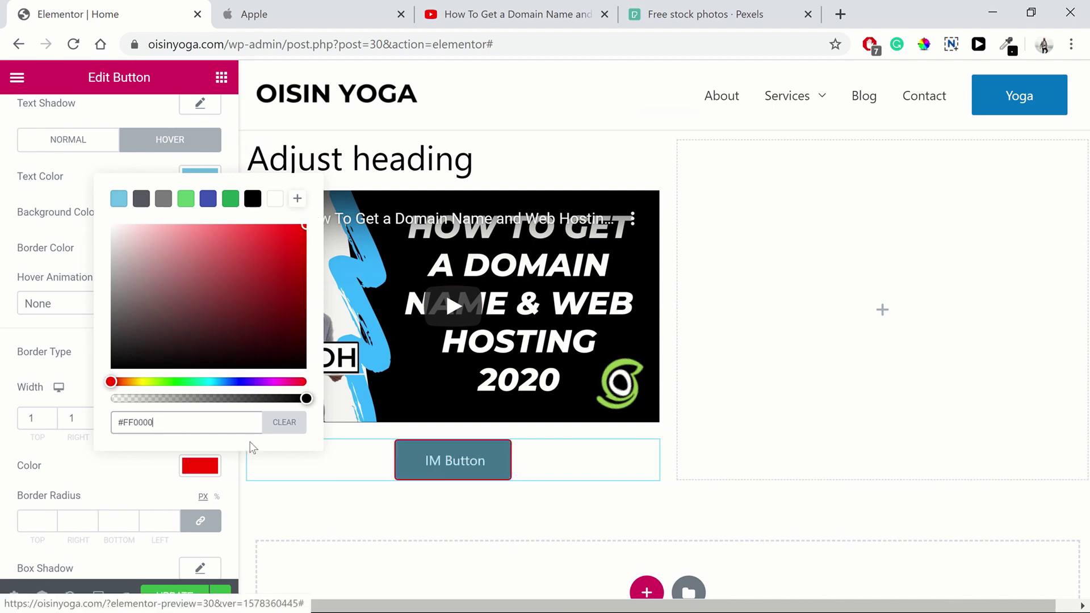
{"action": "left_click", "coordinate": [162, 492]}
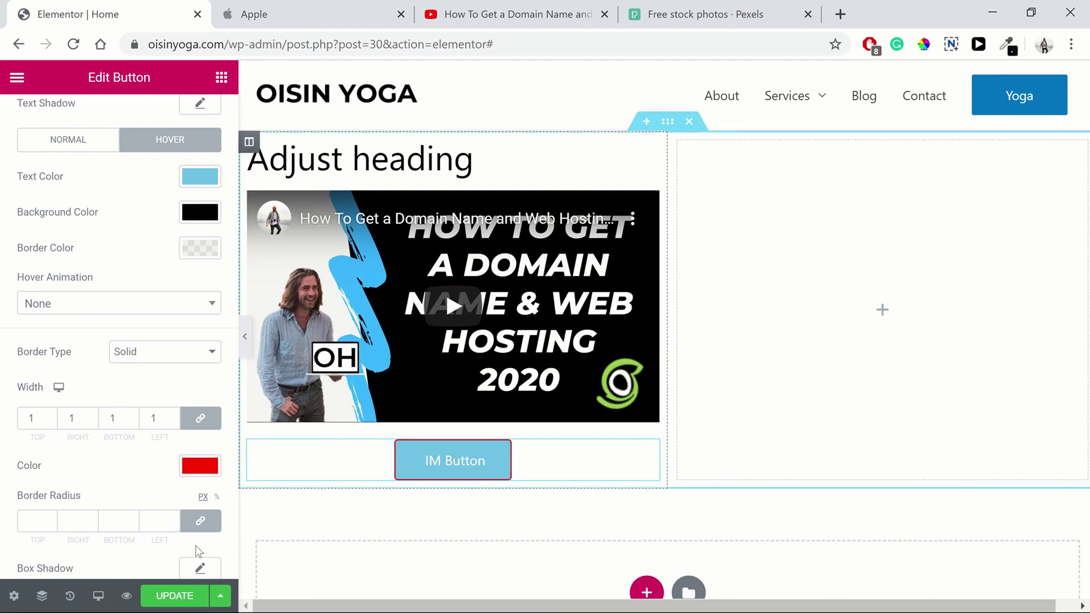
Step: Try a 50 corner radius, then clear it so the corners stay square
{"action": "scroll", "coordinate": [147, 508], "scroll_direction": "down", "scroll_amount": 4}
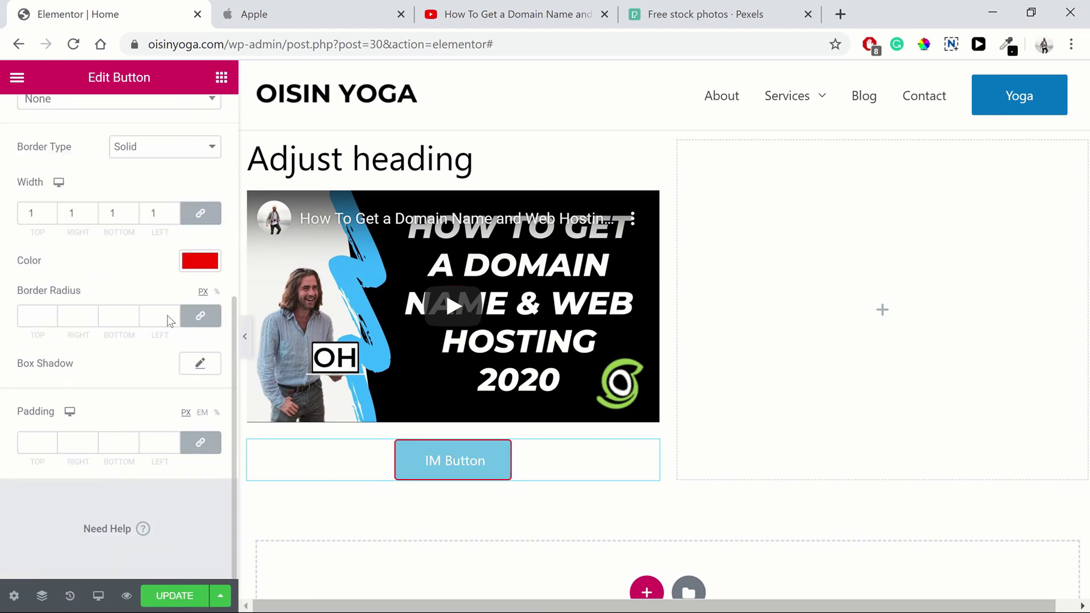
{"action": "left_click", "coordinate": [201, 317]}
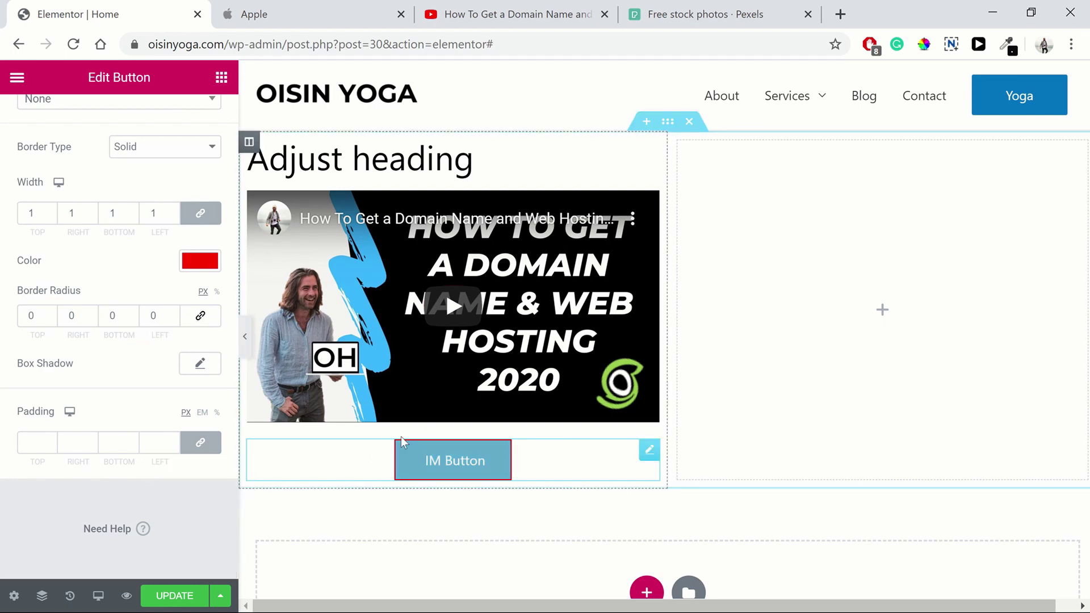
{"action": "left_click", "coordinate": [148, 324]}
{"action": "type", "text": "5"}
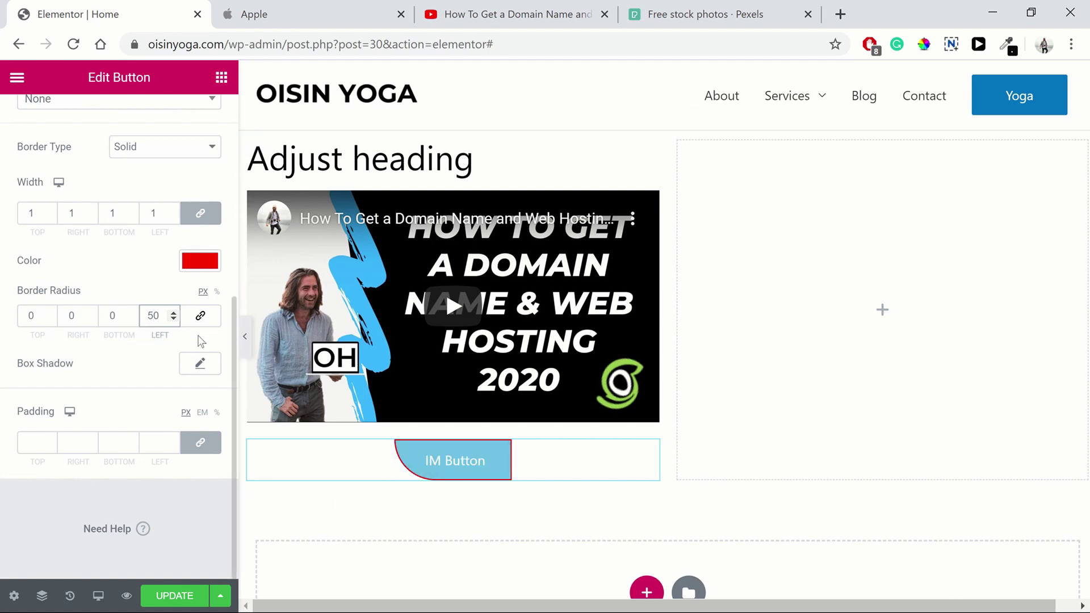
{"action": "left_click", "coordinate": [201, 315]}
{"action": "left_click", "coordinate": [152, 316]}
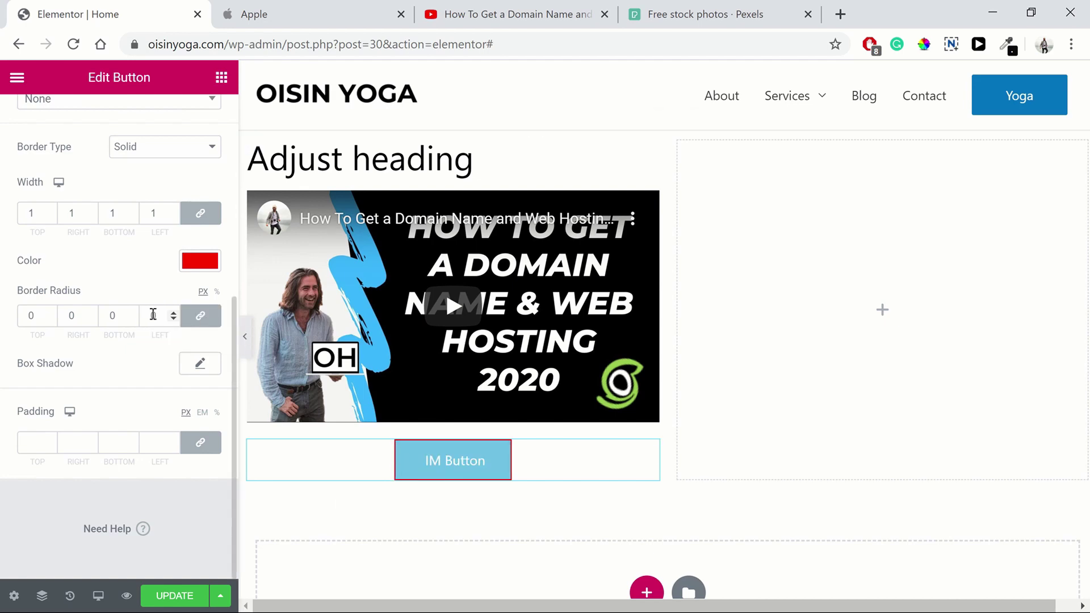
{"action": "type", "text": "50"}
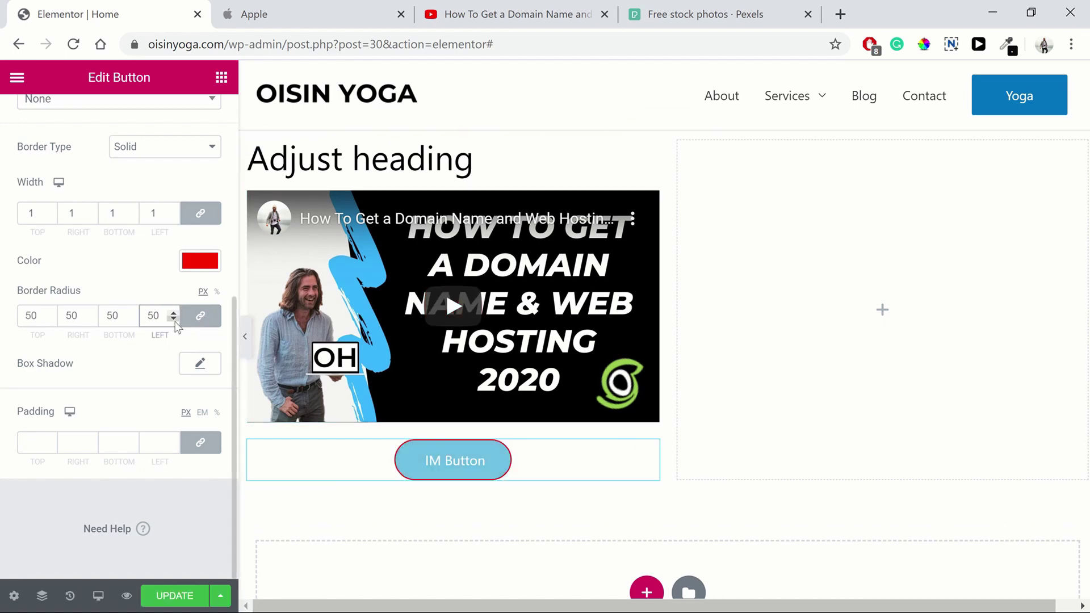
{"action": "key", "text": "BackSpace"}
{"action": "key", "text": "Delete"}
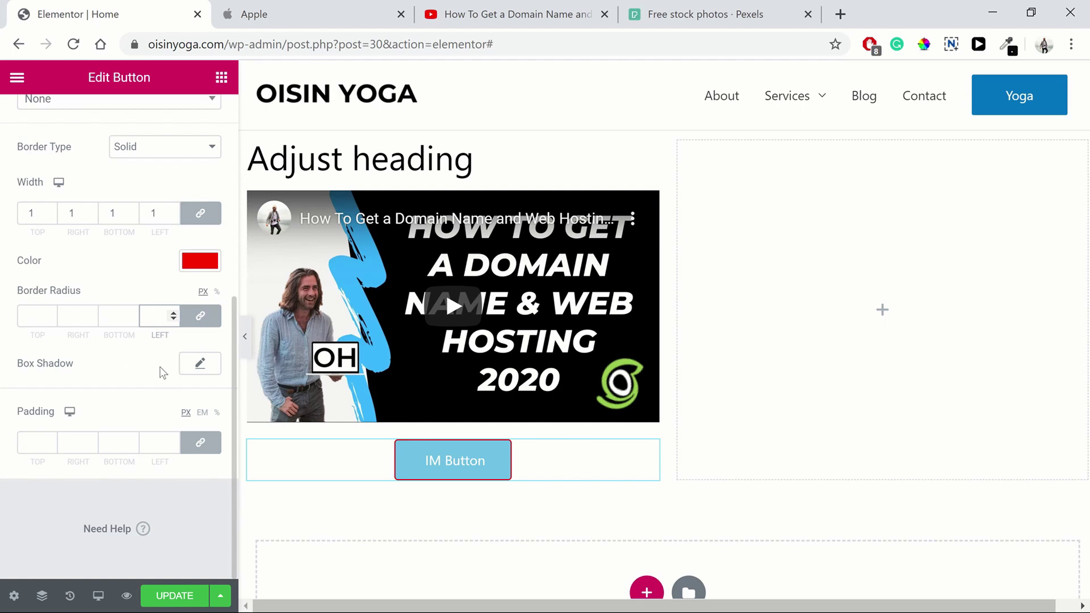
{"action": "left_click", "coordinate": [189, 346]}
{"action": "scroll", "coordinate": [130, 387], "scroll_direction": "up", "scroll_amount": 6}
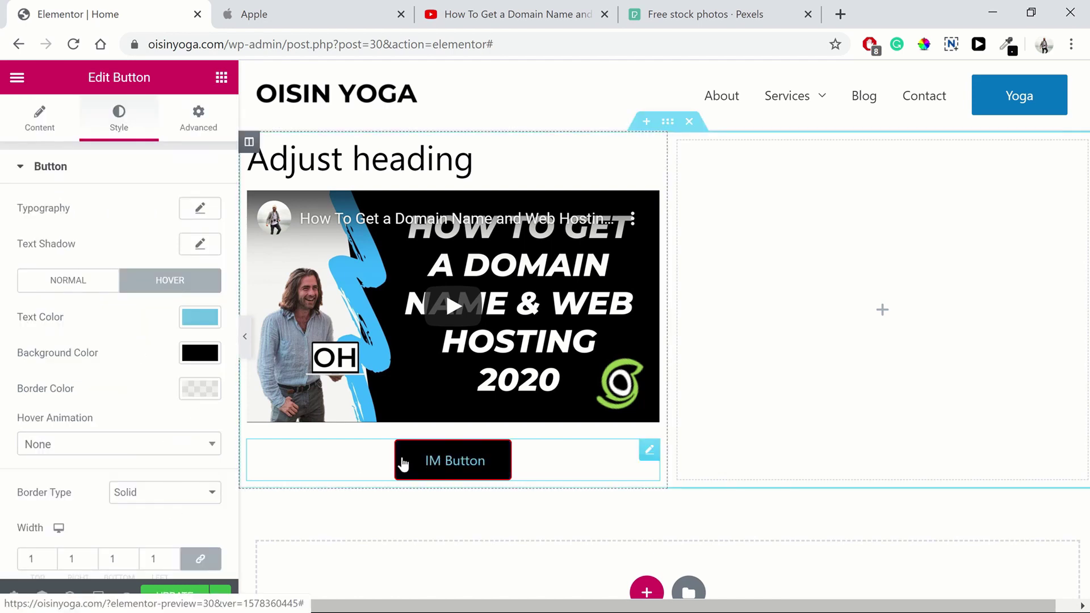
Step: Set the Motion Effects entrance animation to Fade In Right, Normal duration, 1000 ms delay
{"action": "left_click", "coordinate": [199, 117]}
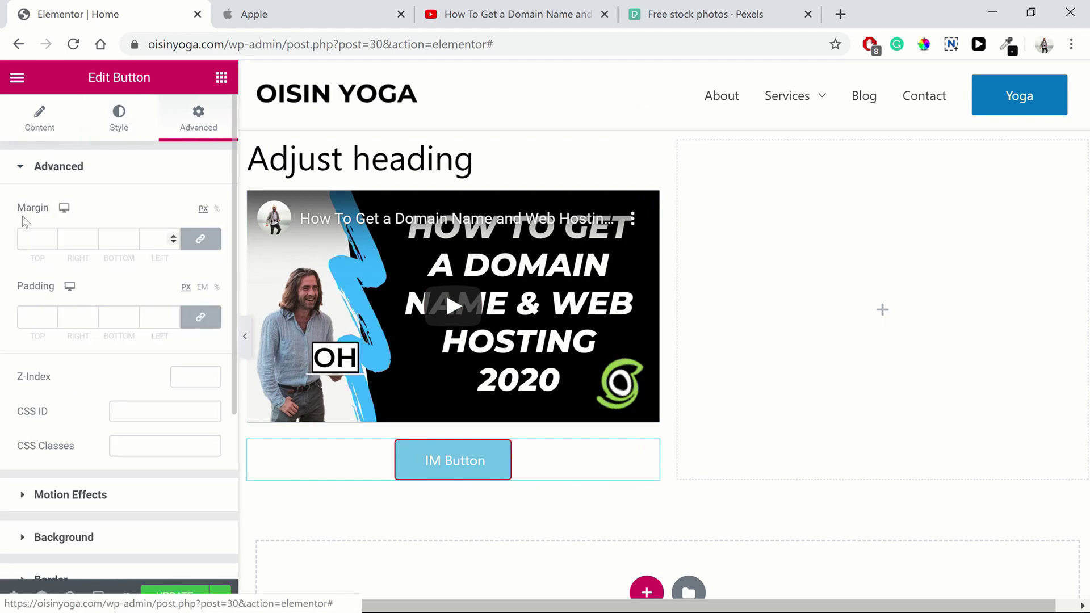
{"action": "scroll", "coordinate": [113, 429], "scroll_direction": "down", "scroll_amount": 4}
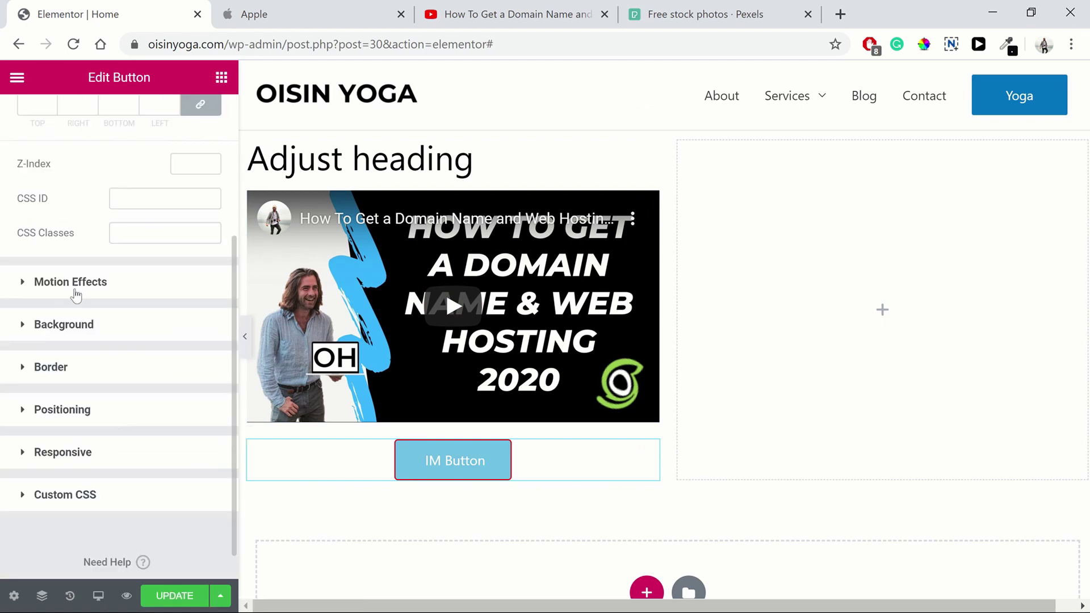
{"action": "left_click", "coordinate": [76, 284]}
{"action": "left_click", "coordinate": [74, 291]}
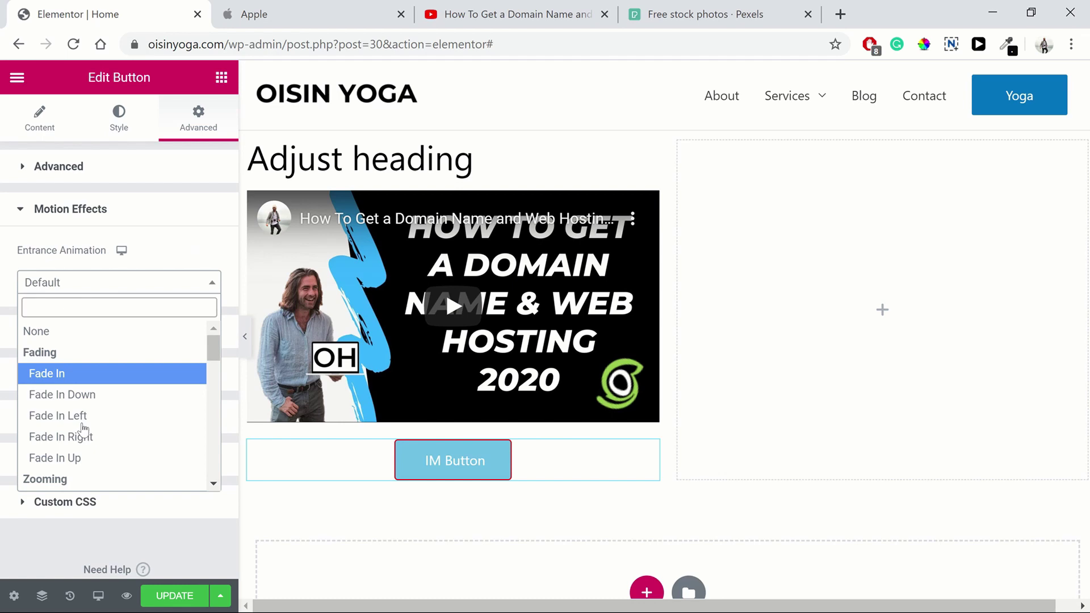
{"action": "left_click", "coordinate": [84, 437]}
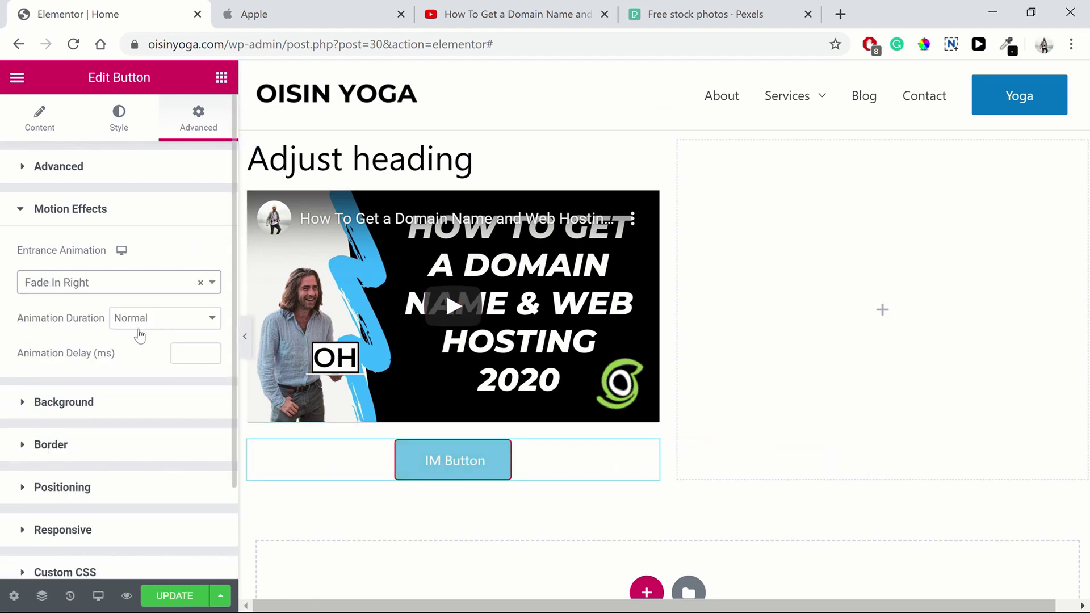
{"action": "left_click", "coordinate": [154, 322]}
{"action": "left_click", "coordinate": [155, 348]}
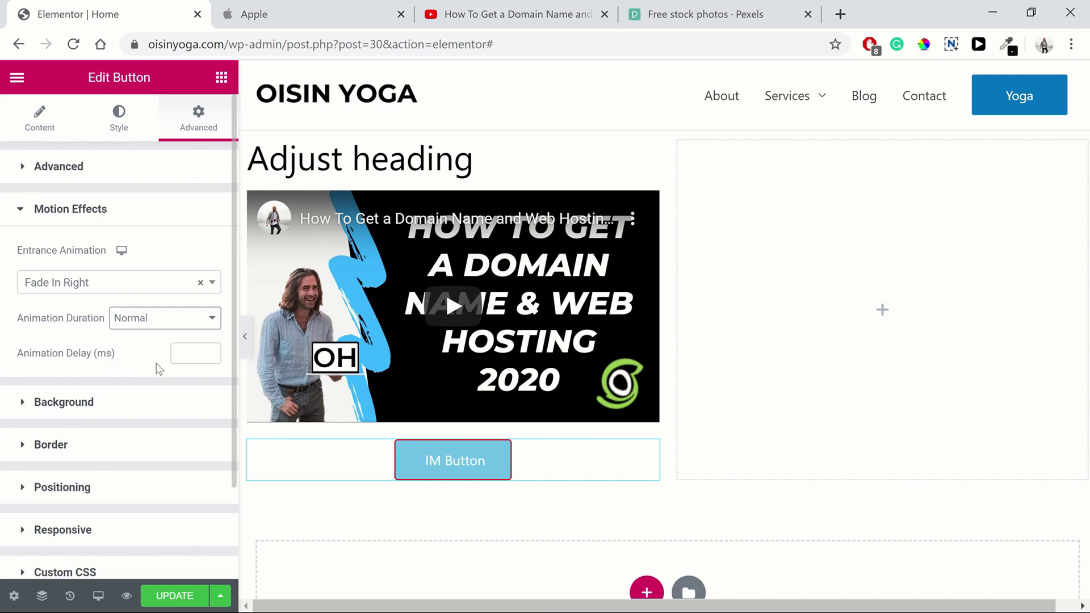
{"action": "left_click", "coordinate": [189, 355]}
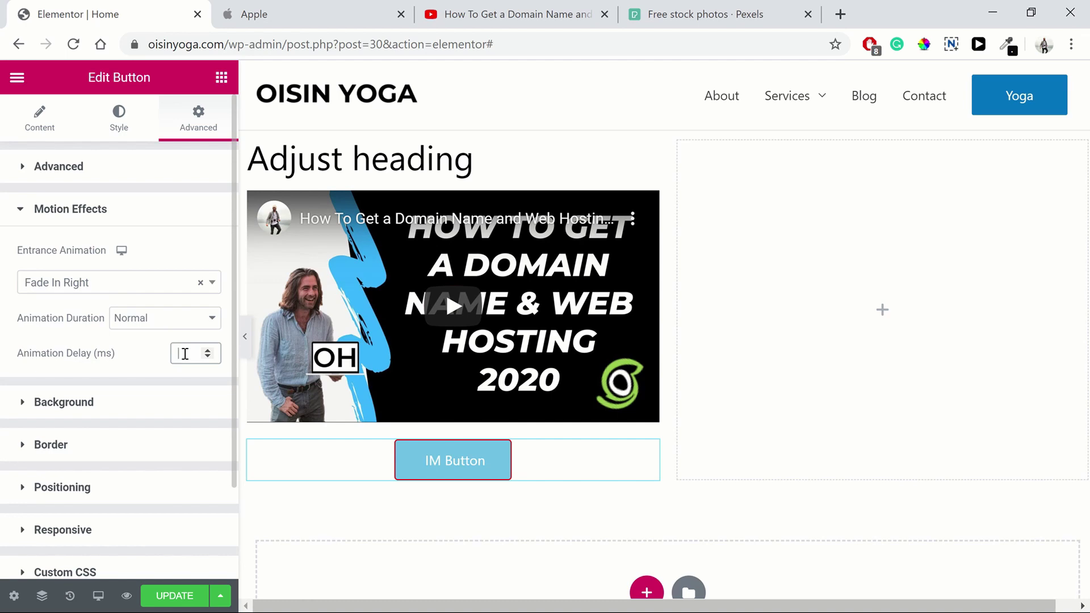
{"action": "type", "text": "1000"}
Step: Hide and restore the panel, preview the changes in a new tab, then return to Elementor | Home
{"action": "left_click", "coordinate": [245, 339]}
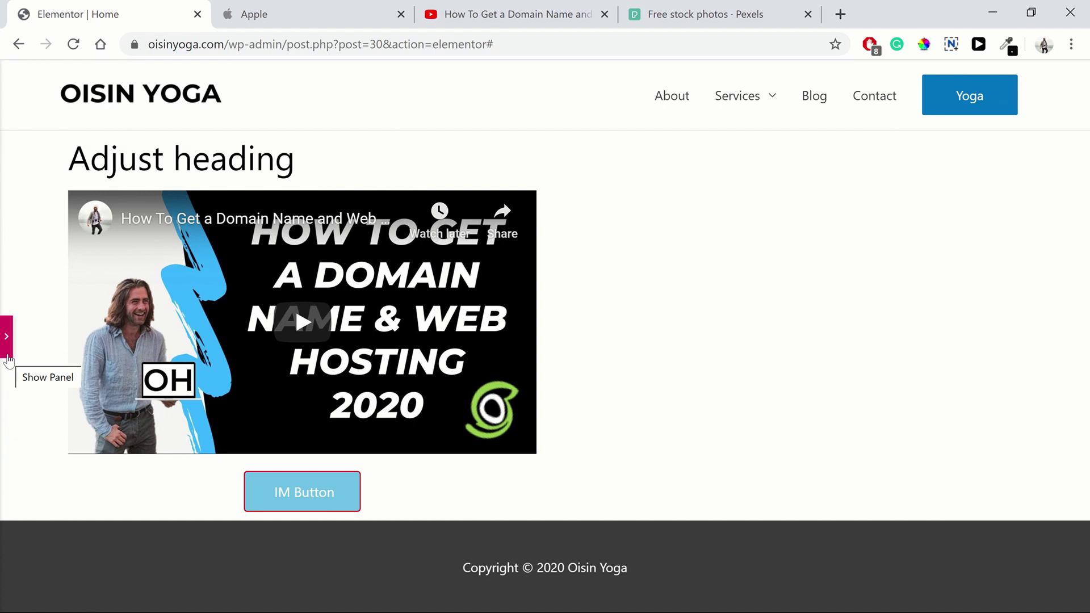
{"action": "left_click", "coordinate": [8, 357]}
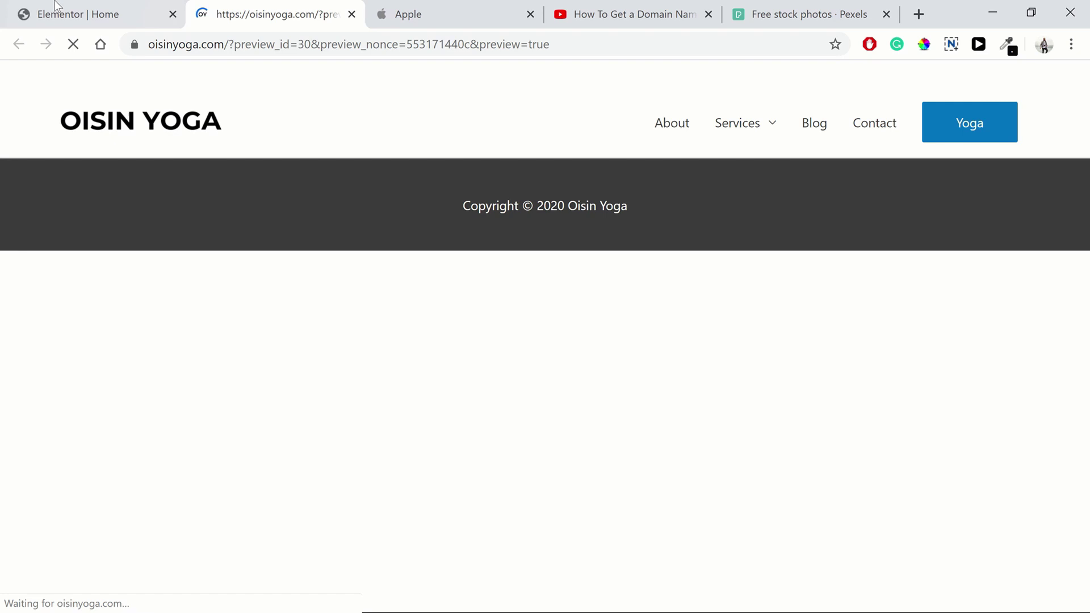
{"action": "left_click", "coordinate": [56, 11]}
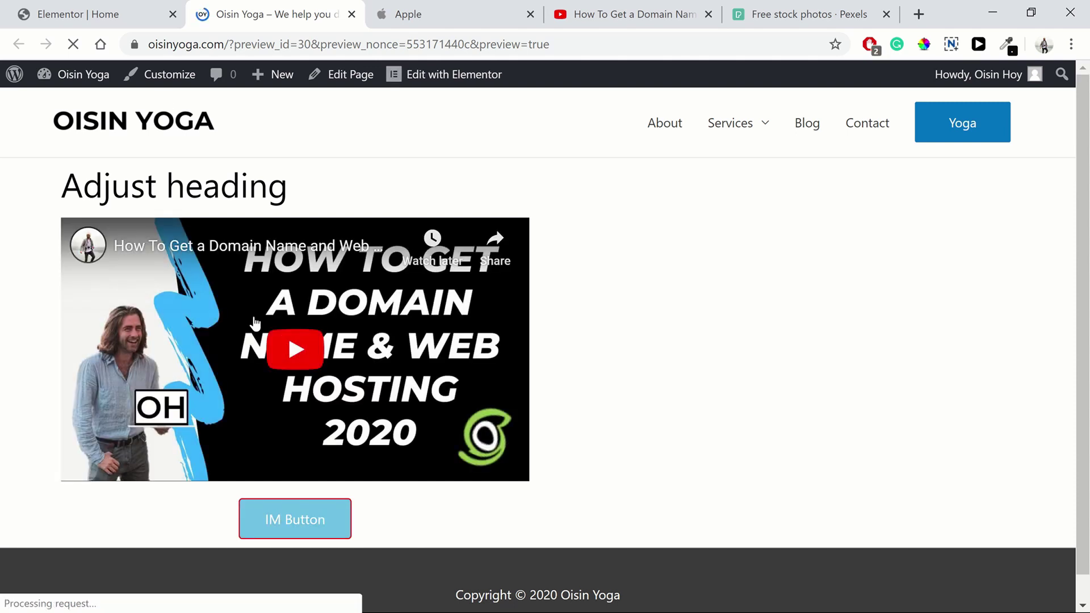
{"action": "left_click", "coordinate": [112, 9]}
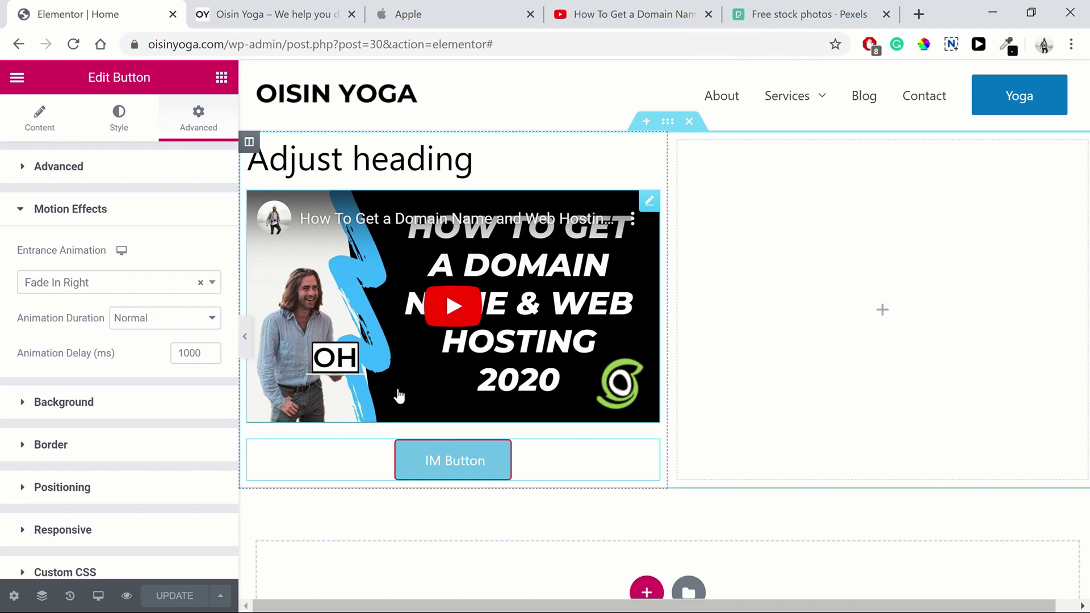
Step: Delete the heading, video and button section and add an empty two-column section
{"action": "left_click", "coordinate": [687, 123]}
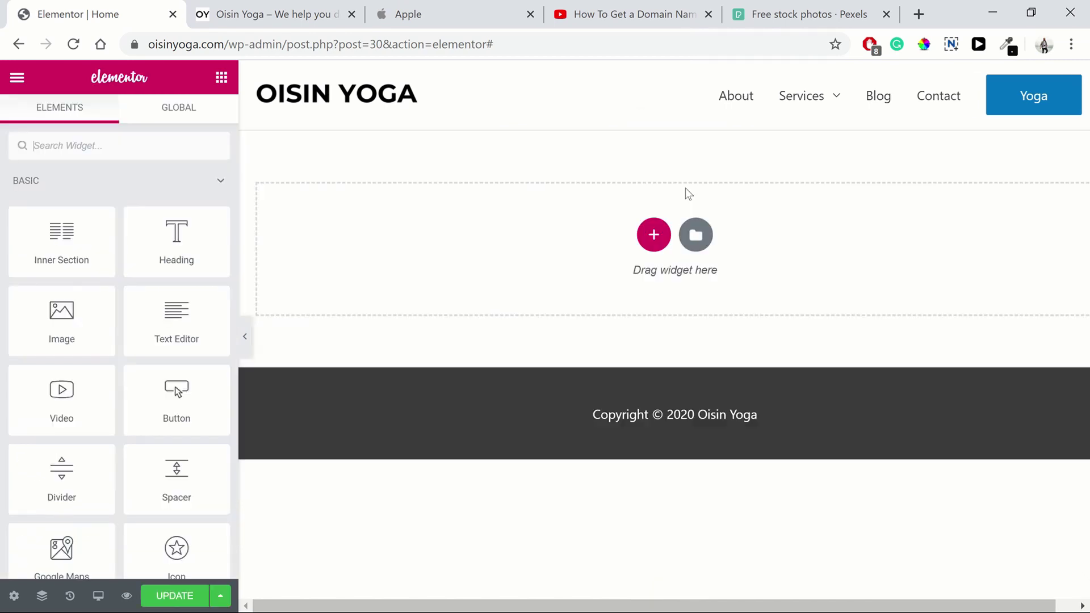
{"action": "left_click", "coordinate": [653, 235]}
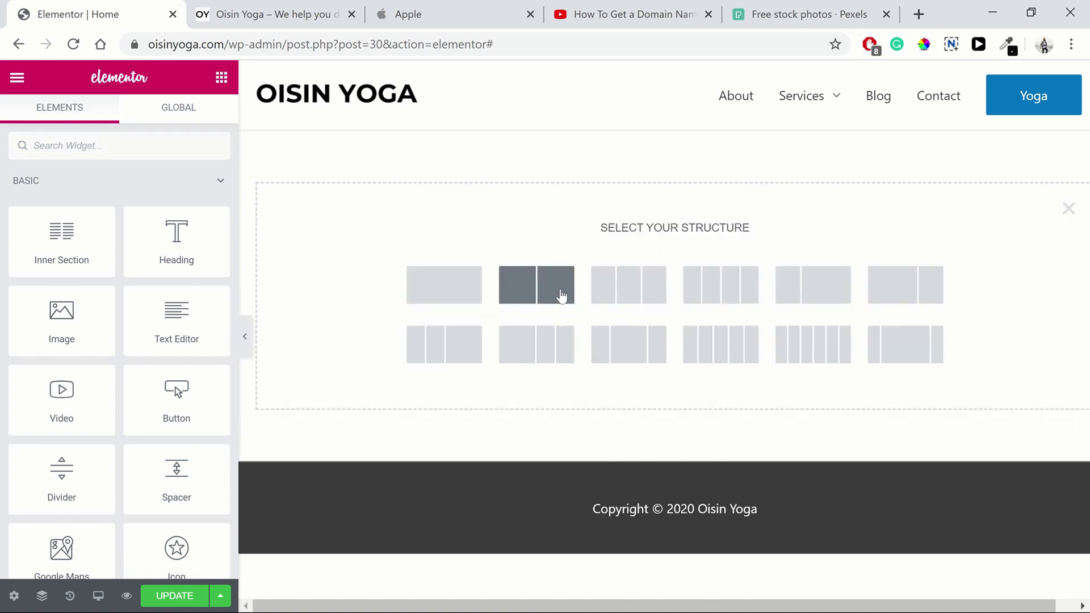
{"action": "left_click", "coordinate": [561, 295]}
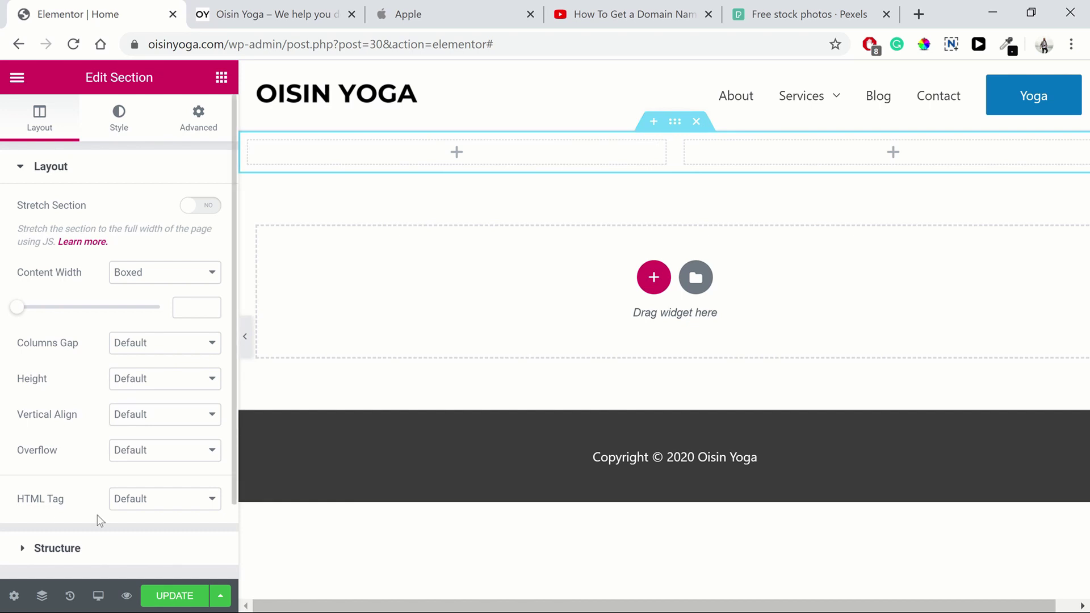
Step: Enable editing handles in Editor Preferences, then return to the Elements widget list
{"action": "left_click", "coordinate": [17, 77]}
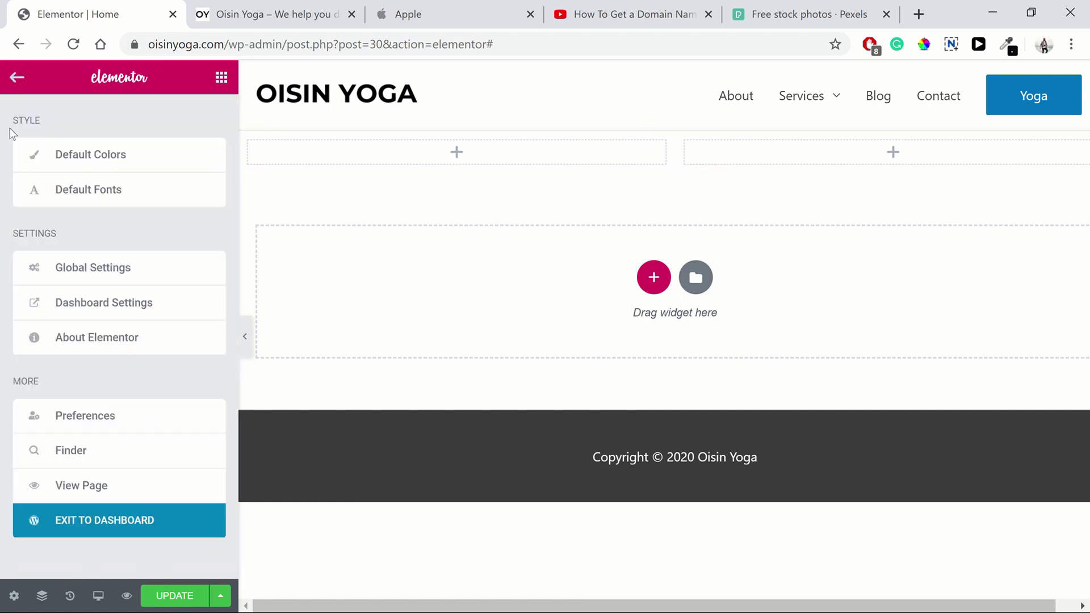
{"action": "left_click", "coordinate": [85, 421]}
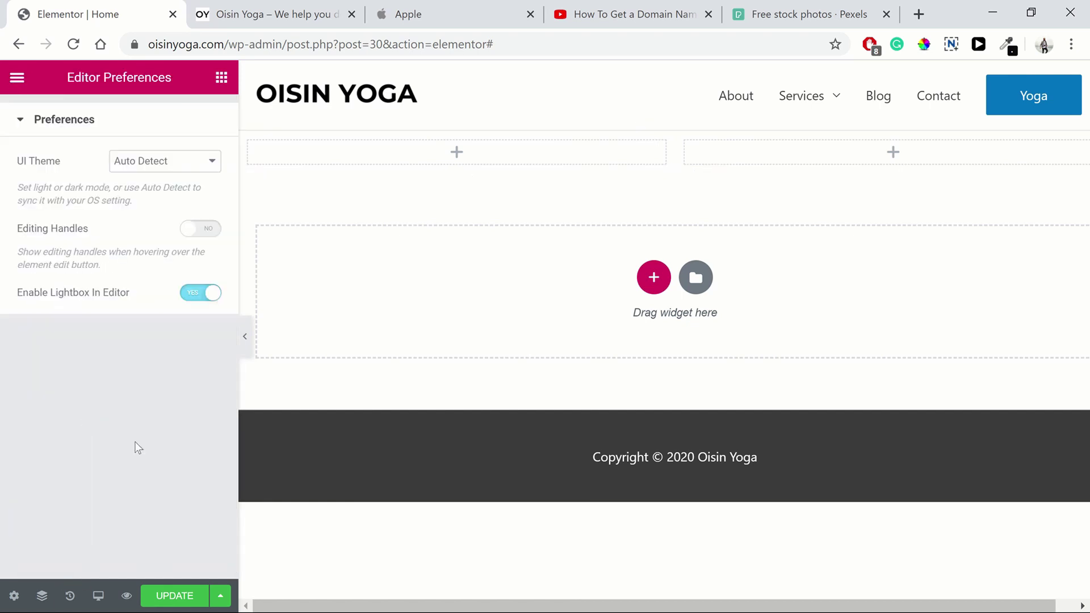
{"action": "left_click", "coordinate": [203, 230]}
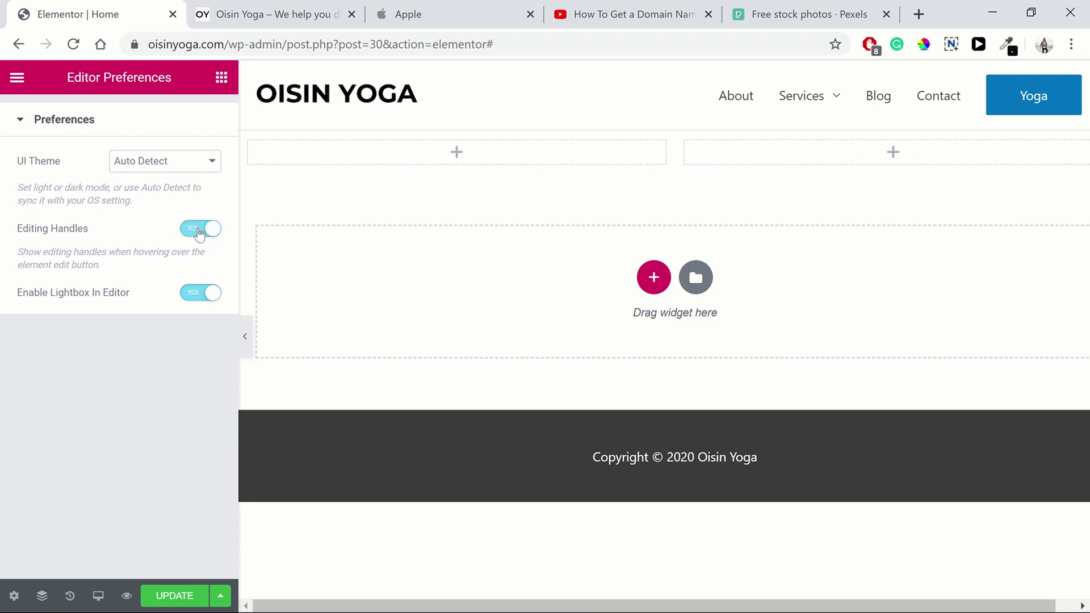
{"action": "mouse_move", "coordinate": [639, 148]}
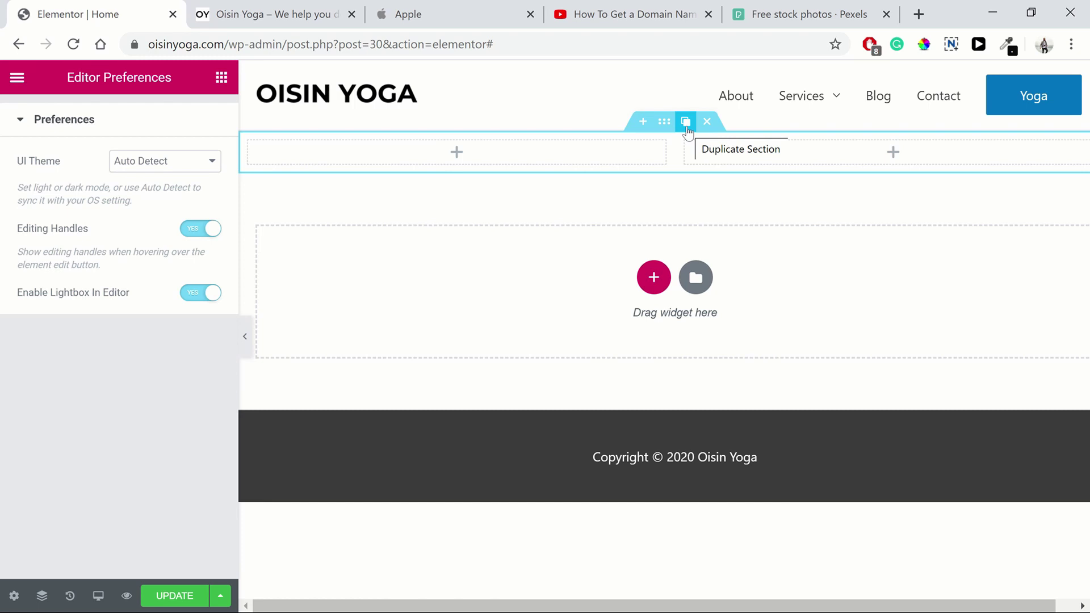
{"action": "mouse_move", "coordinate": [272, 143]}
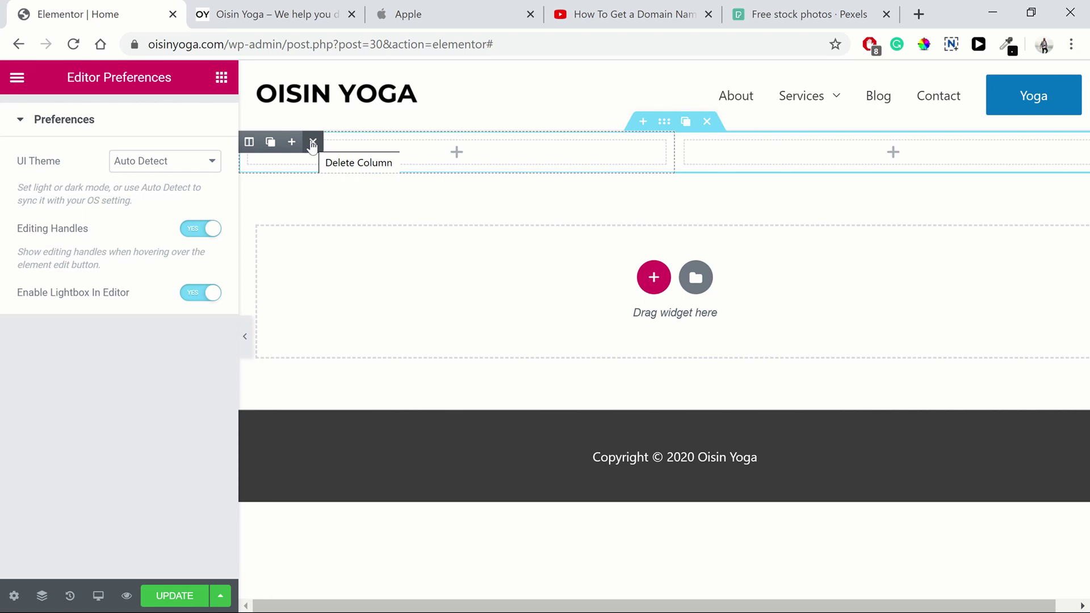
{"action": "left_click", "coordinate": [221, 78]}
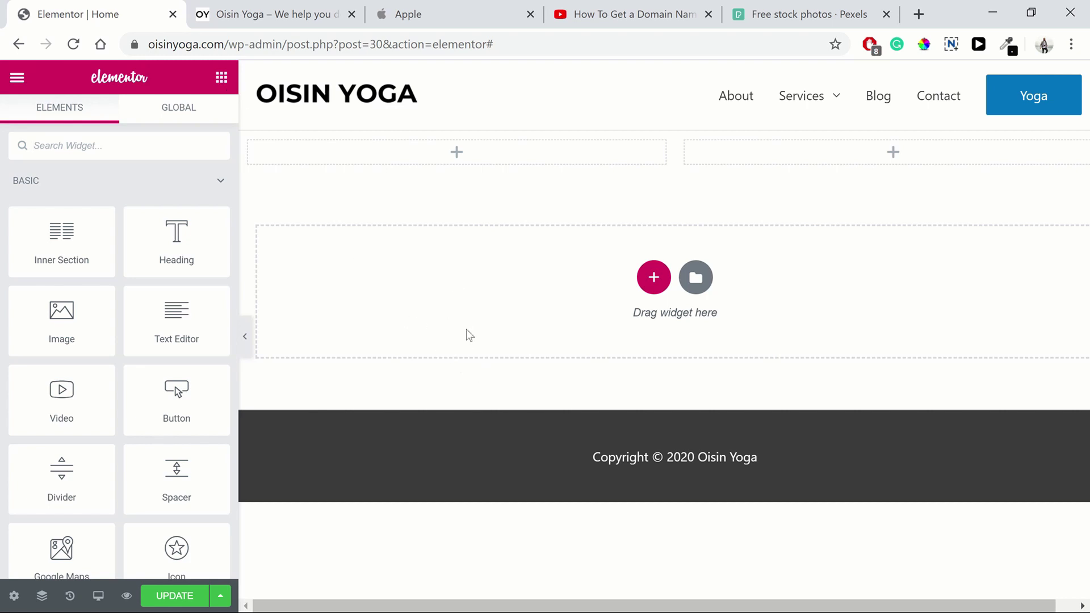
Step: Switch the top section's Layout Height to Min Height and try a 700 value
{"action": "mouse_move", "coordinate": [674, 146]}
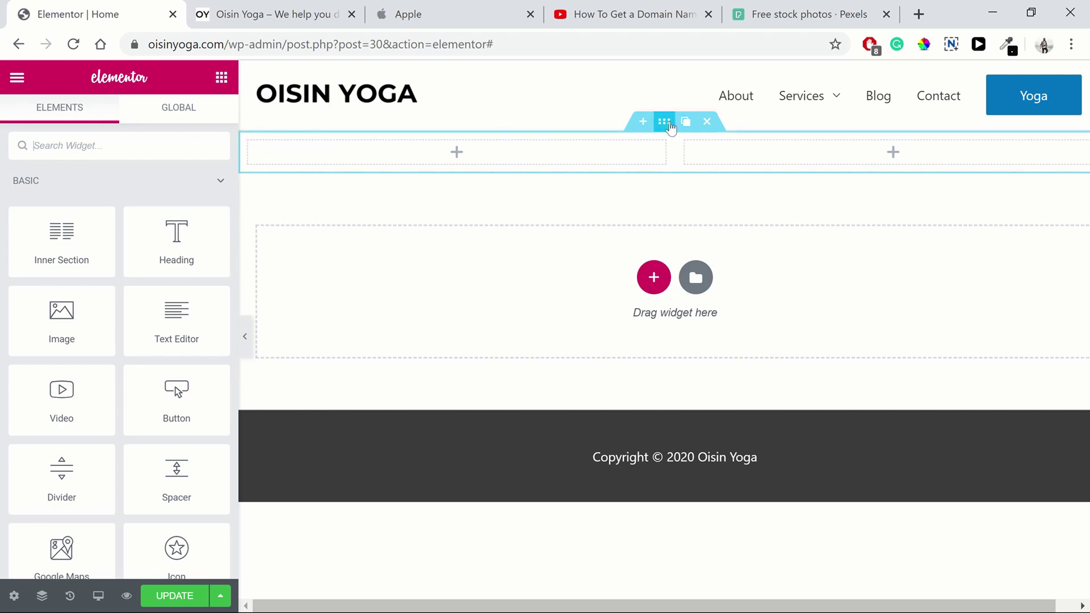
{"action": "left_click", "coordinate": [670, 126]}
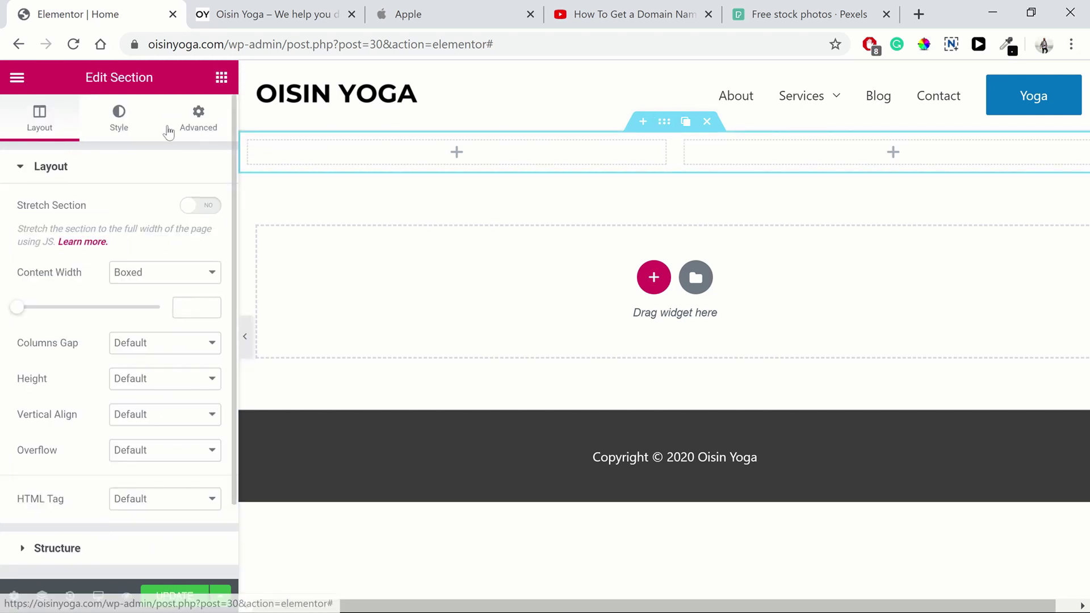
{"action": "left_click", "coordinate": [142, 378]}
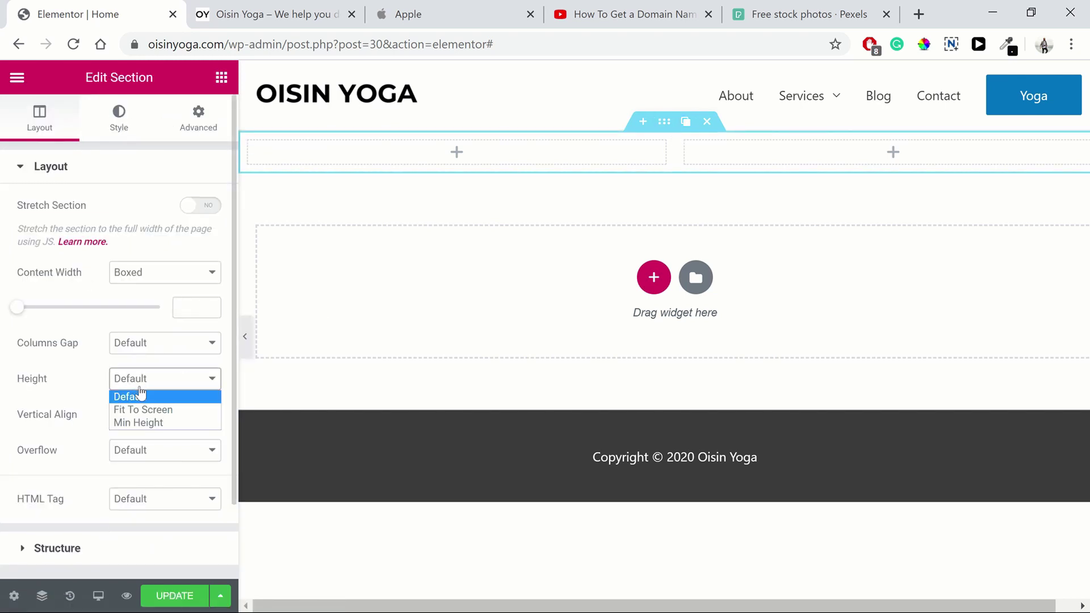
{"action": "left_click", "coordinate": [145, 422]}
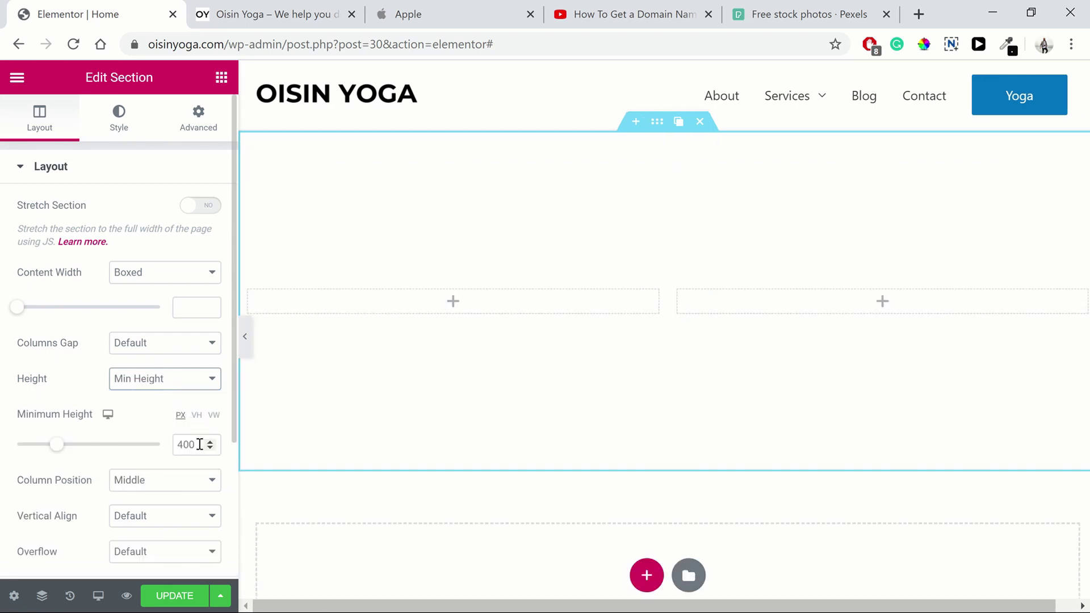
{"action": "left_click_drag", "start_coordinate": [200, 445], "coordinate": [175, 447]}
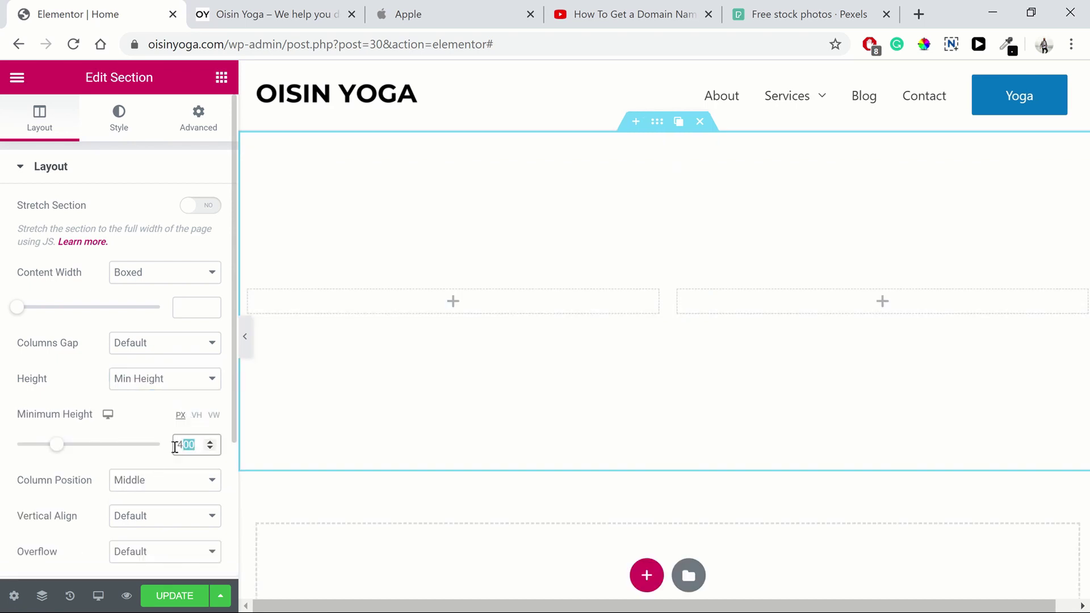
{"action": "left_click", "coordinate": [205, 443]}
{"action": "mouse_move", "coordinate": [69, 449]}
{"action": "left_mouse_down"}
{"action": "mouse_move", "coordinate": [78, 449]}
{"action": "mouse_move", "coordinate": [57, 446]}
{"action": "mouse_move", "coordinate": [88, 447]}
{"action": "left_mouse_up"}
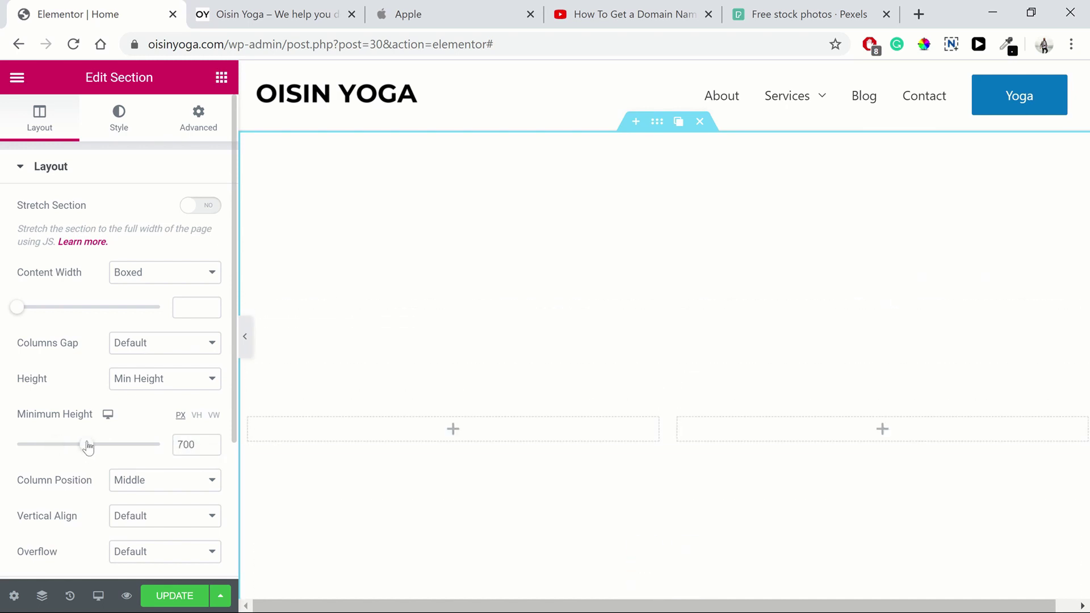
Step: Try 70 VH, then settle on a 400 PX minimum height
{"action": "left_click", "coordinate": [197, 417]}
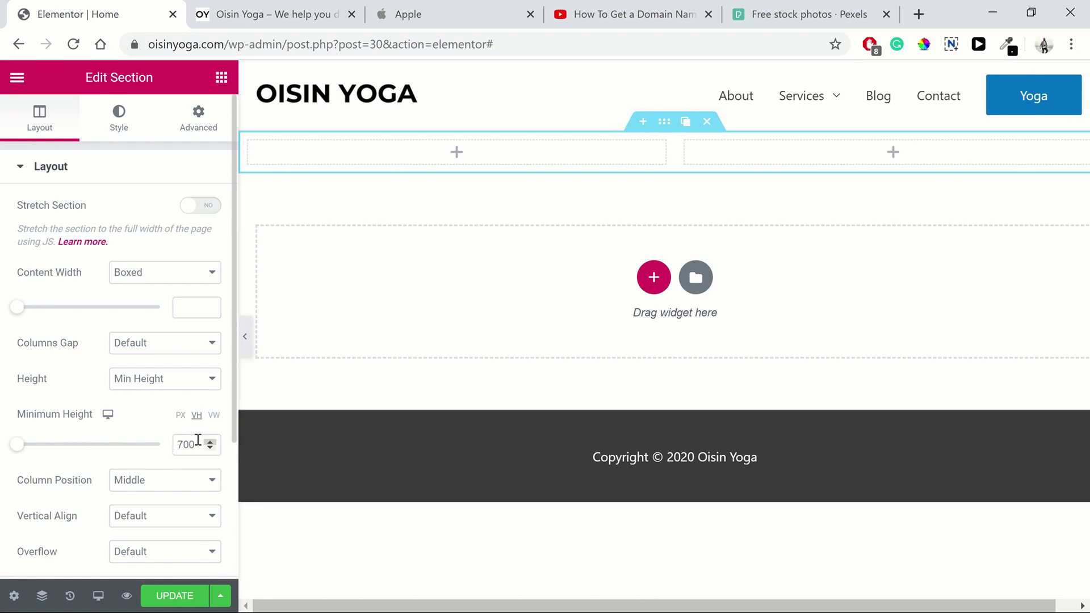
{"action": "left_click_drag", "start_coordinate": [200, 444], "coordinate": [181, 441]}
{"action": "type", "text": "70"}
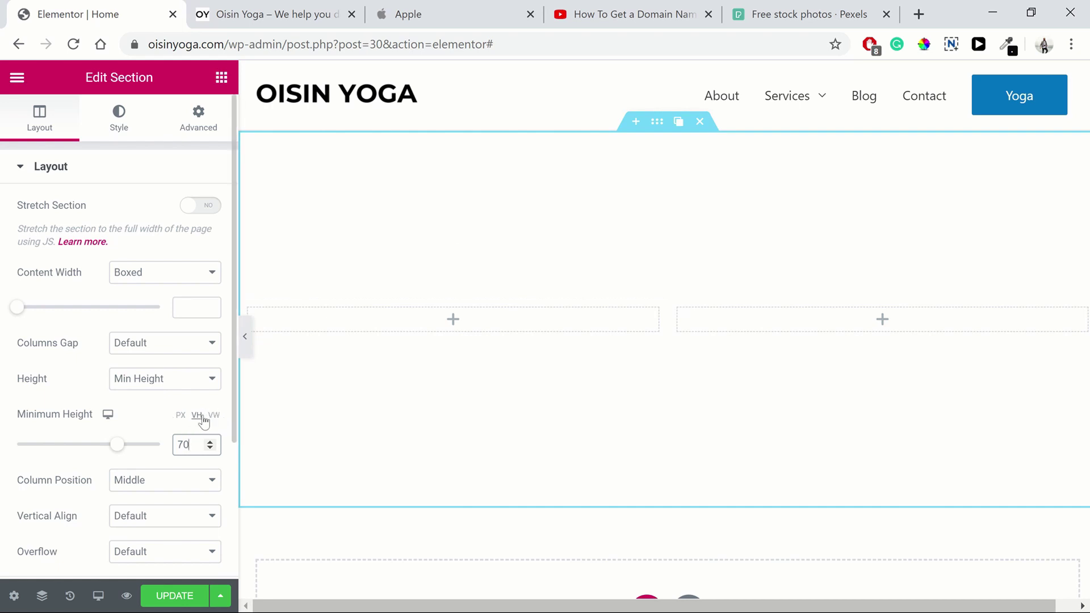
{"action": "left_click", "coordinate": [181, 415]}
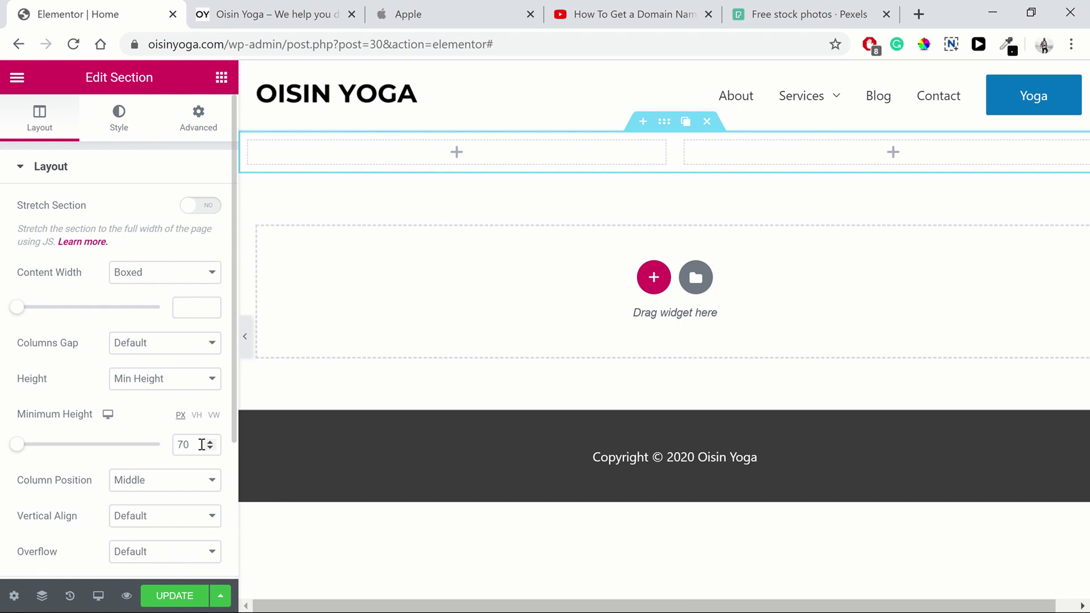
{"action": "left_click_drag", "start_coordinate": [203, 445], "coordinate": [154, 452]}
{"action": "type", "text": "400"}
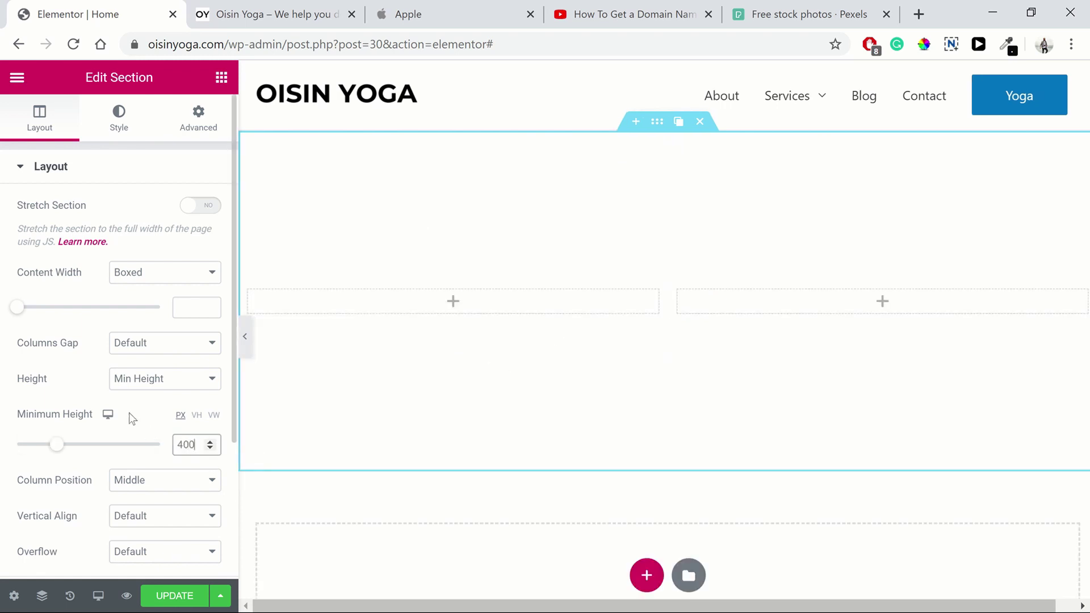
{"action": "left_click", "coordinate": [121, 129]}
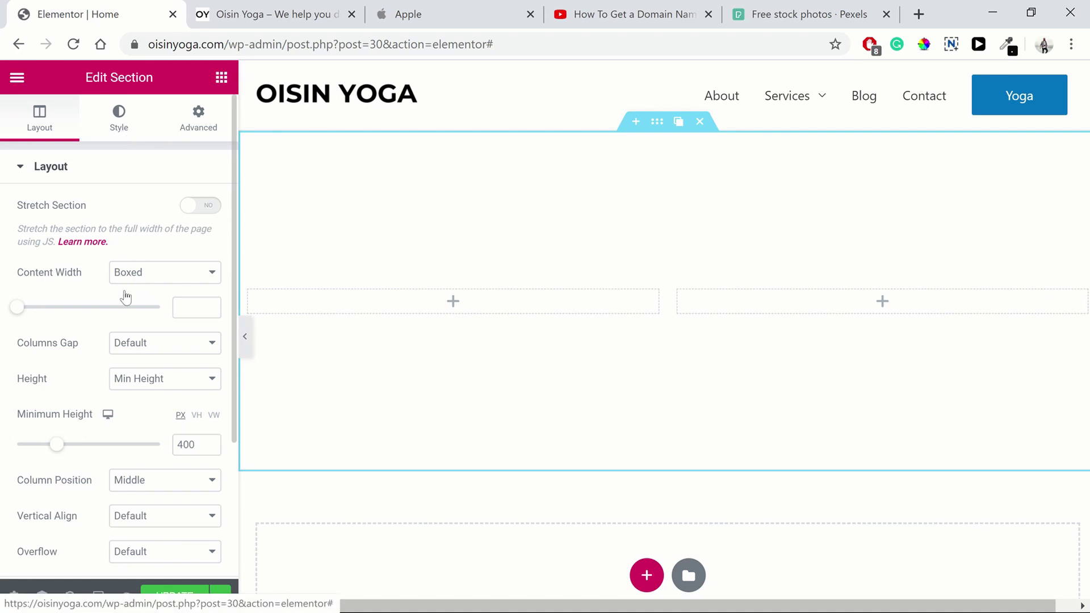
Step: Give the section a Classic background using the light-green preset #61CE70
{"action": "left_click", "coordinate": [123, 250]}
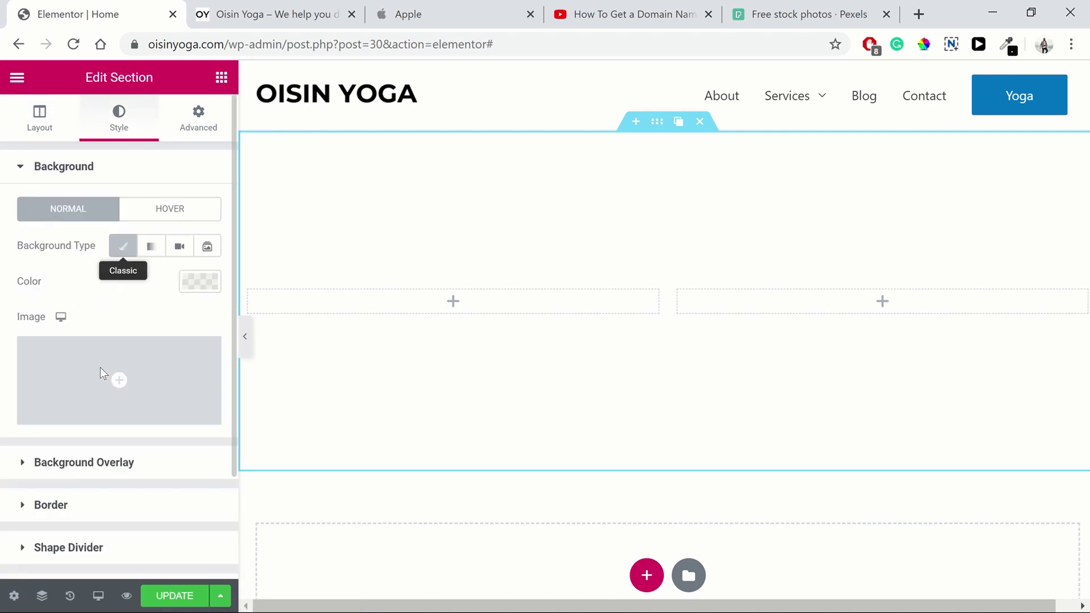
{"action": "double_click", "coordinate": [210, 283]}
{"action": "left_click", "coordinate": [210, 284]}
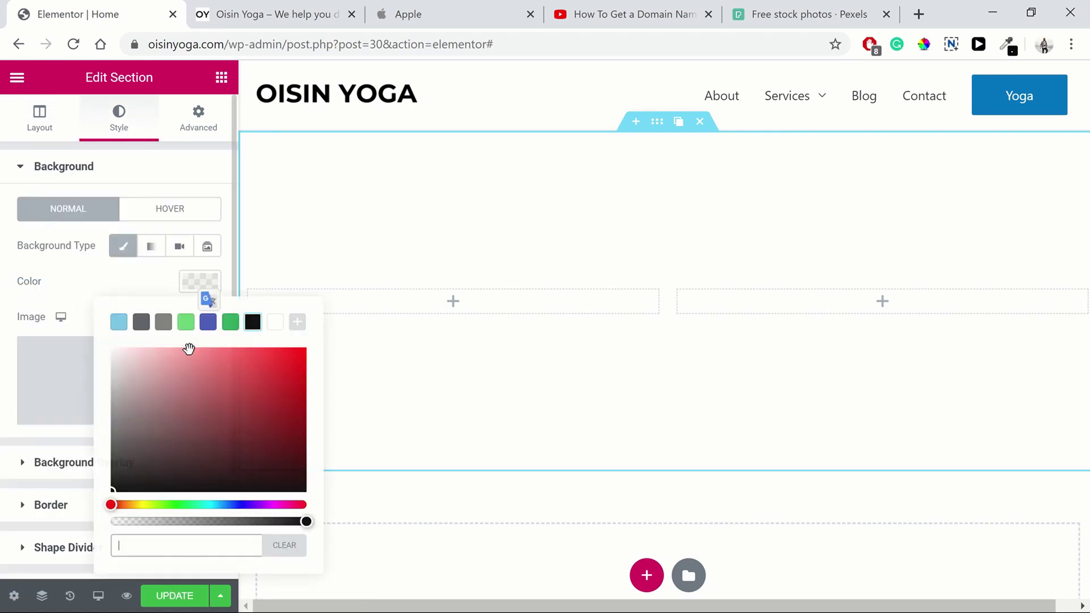
{"action": "left_click", "coordinate": [186, 321]}
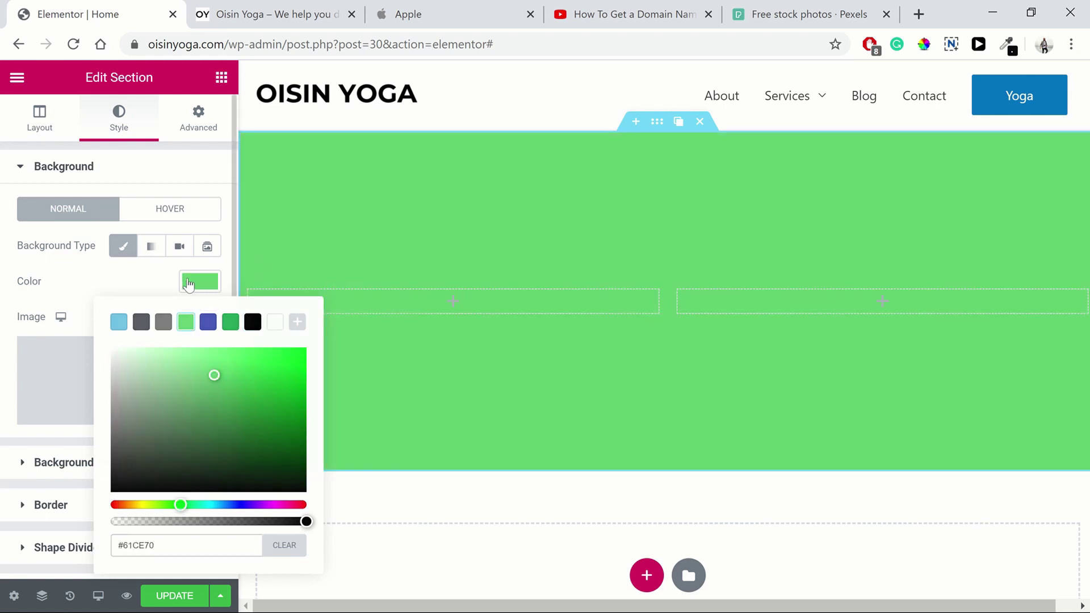
{"action": "left_click", "coordinate": [196, 284]}
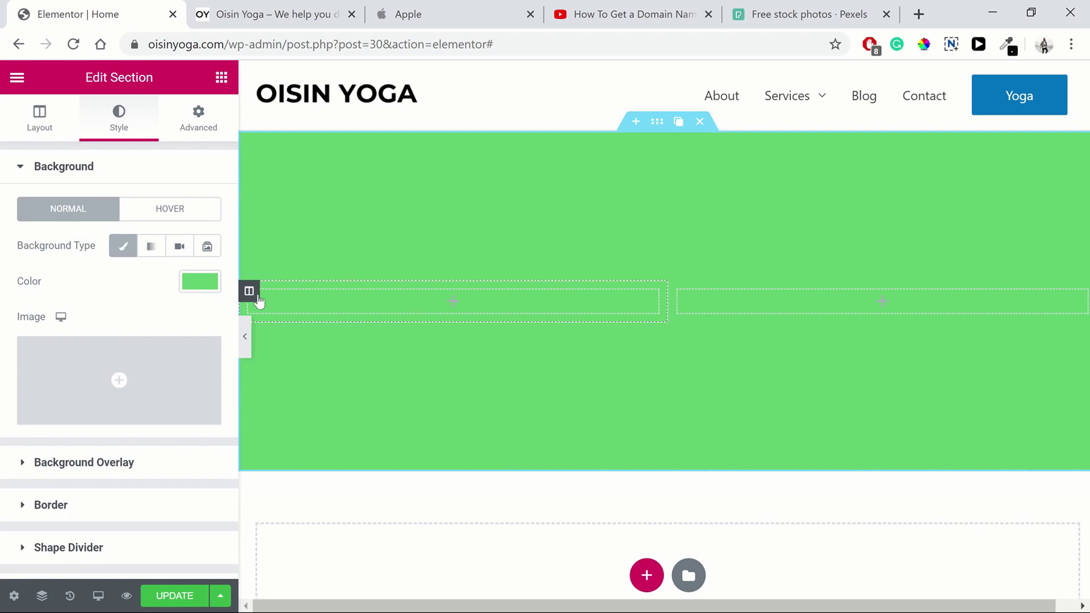
Step: Drag a Heading widget into the left column and a Video widget beneath it
{"action": "left_click", "coordinate": [258, 296]}
{"action": "left_click", "coordinate": [220, 77]}
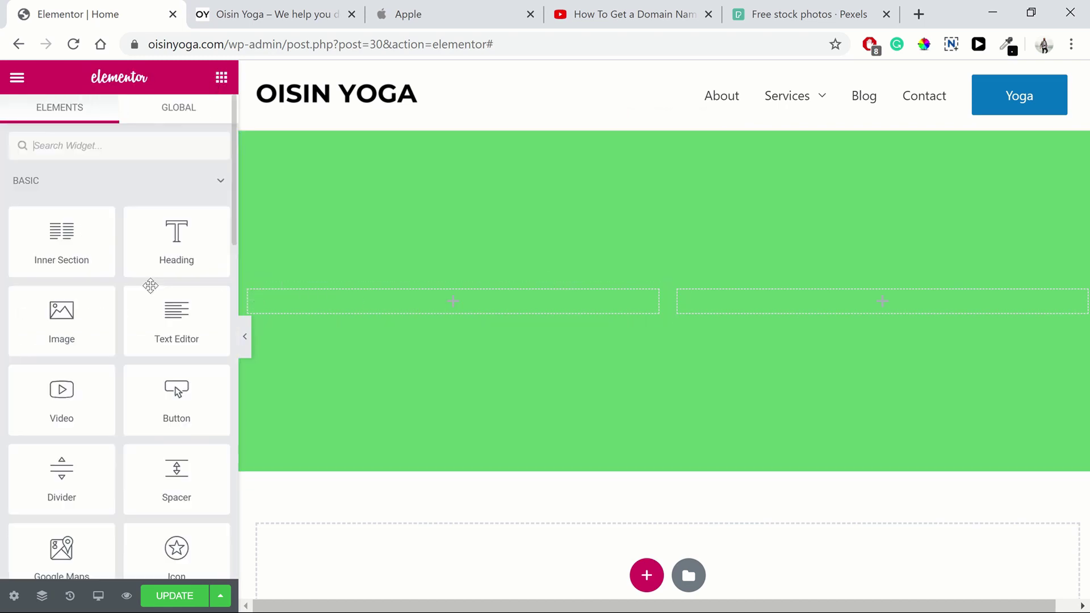
{"action": "left_click_drag", "start_coordinate": [156, 249], "coordinate": [340, 302]}
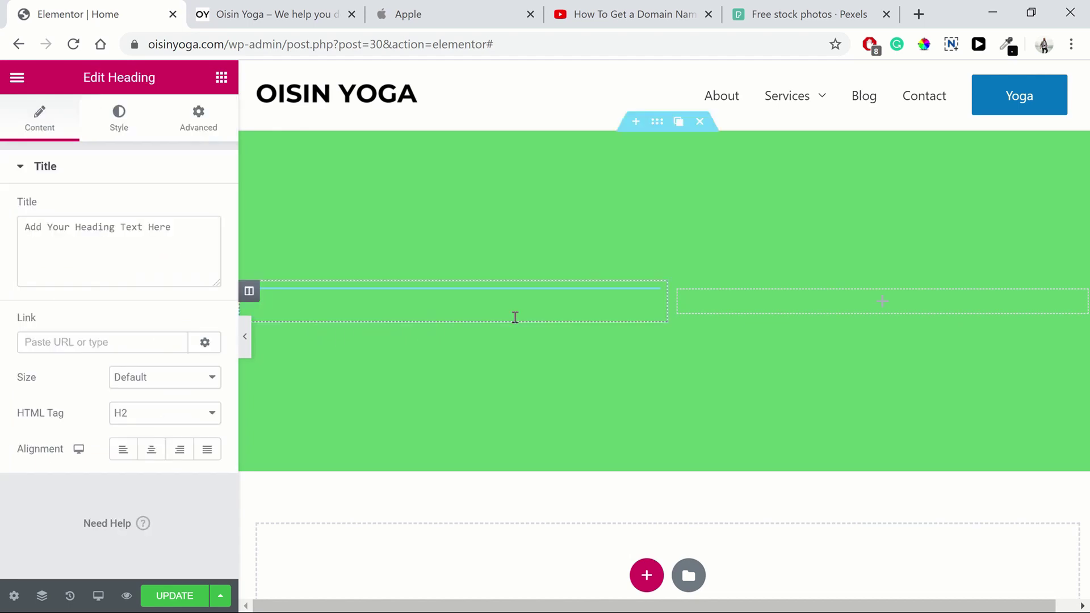
{"action": "left_click", "coordinate": [221, 77]}
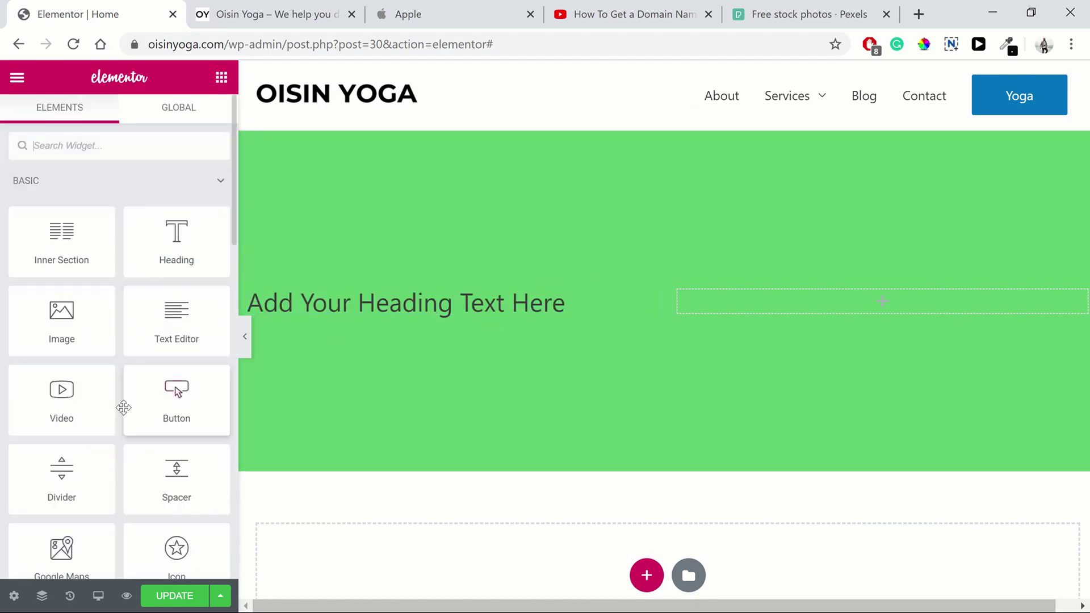
{"action": "left_click_drag", "start_coordinate": [86, 386], "coordinate": [354, 310]}
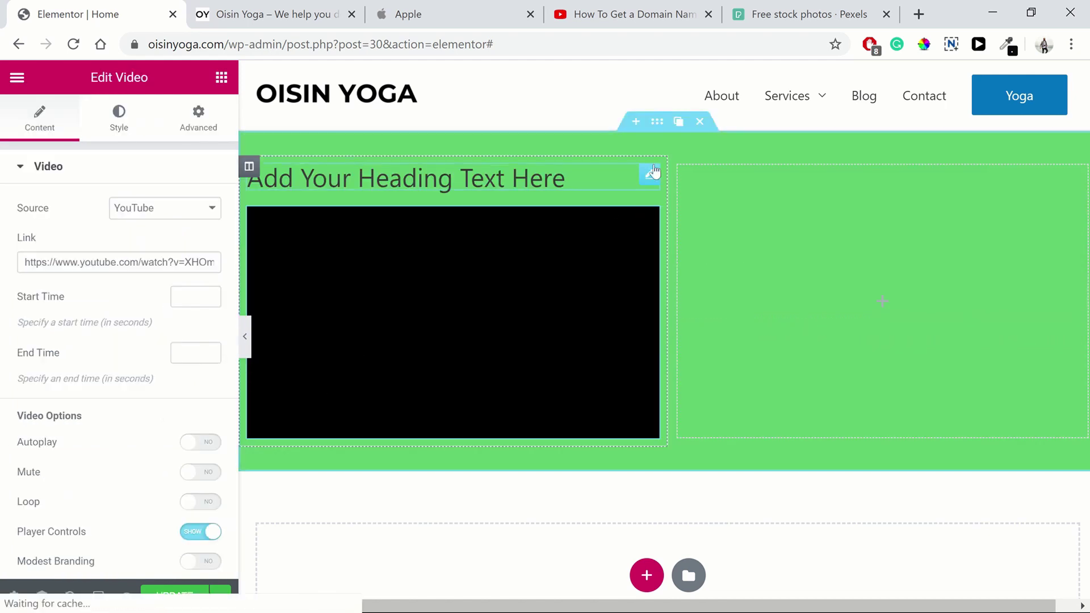
{"action": "left_click", "coordinate": [246, 166]}
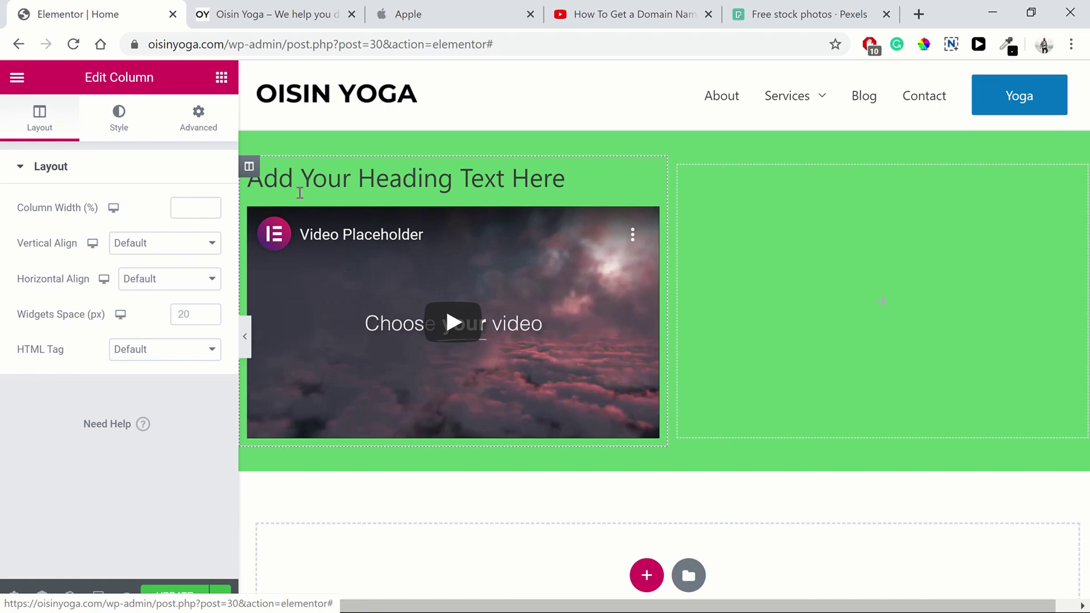
Step: Make the column background a gradient starting at light blue #6EC1E4, angled 180°
{"action": "left_click", "coordinate": [119, 114]}
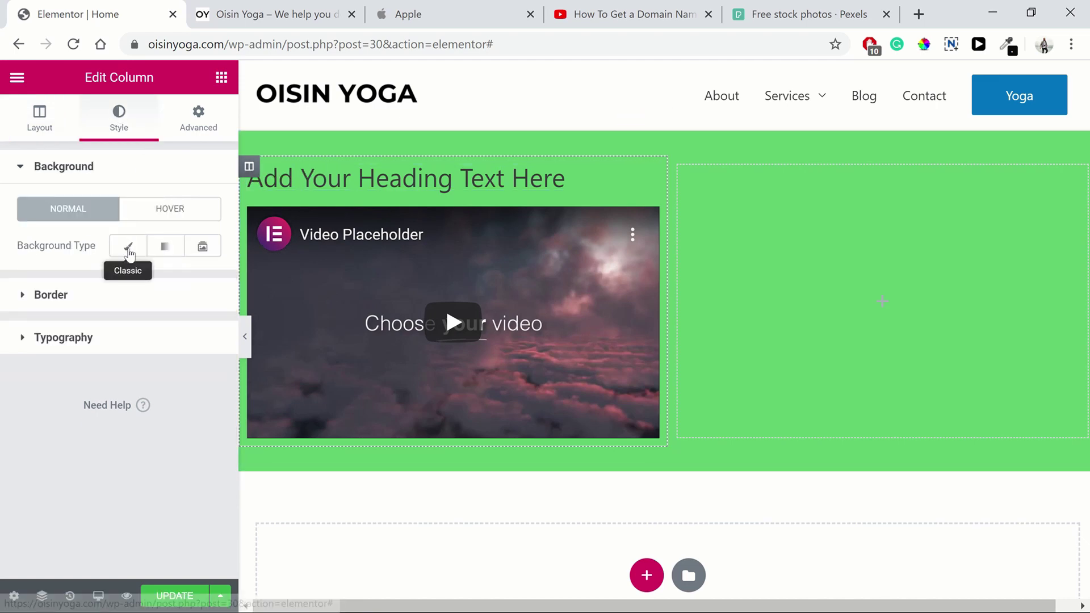
{"action": "left_click", "coordinate": [127, 246]}
{"action": "left_click", "coordinate": [163, 248]}
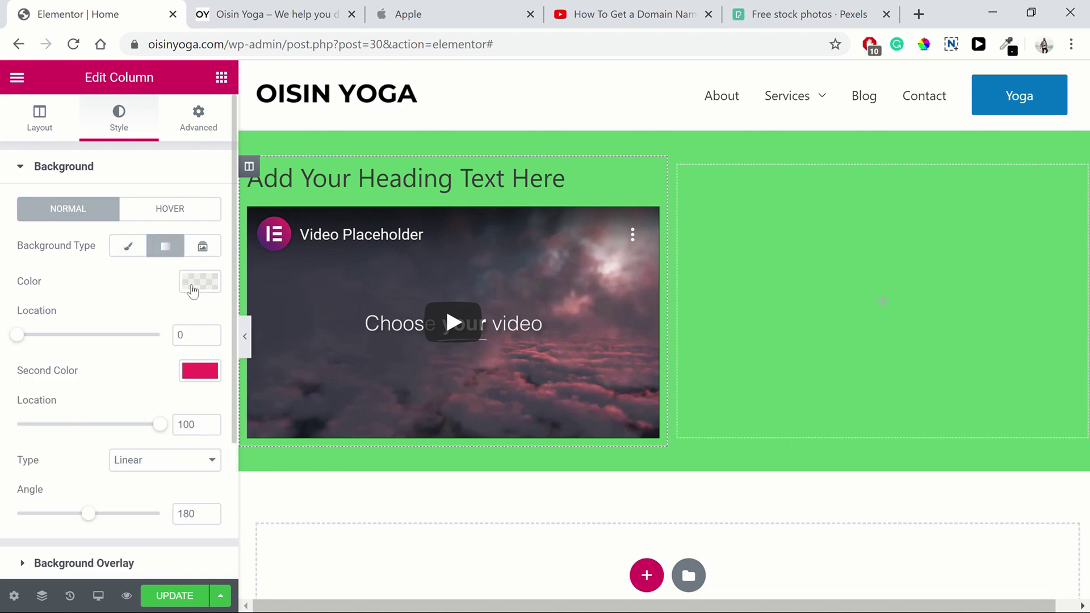
{"action": "left_click", "coordinate": [192, 285]}
{"action": "left_click", "coordinate": [119, 322]}
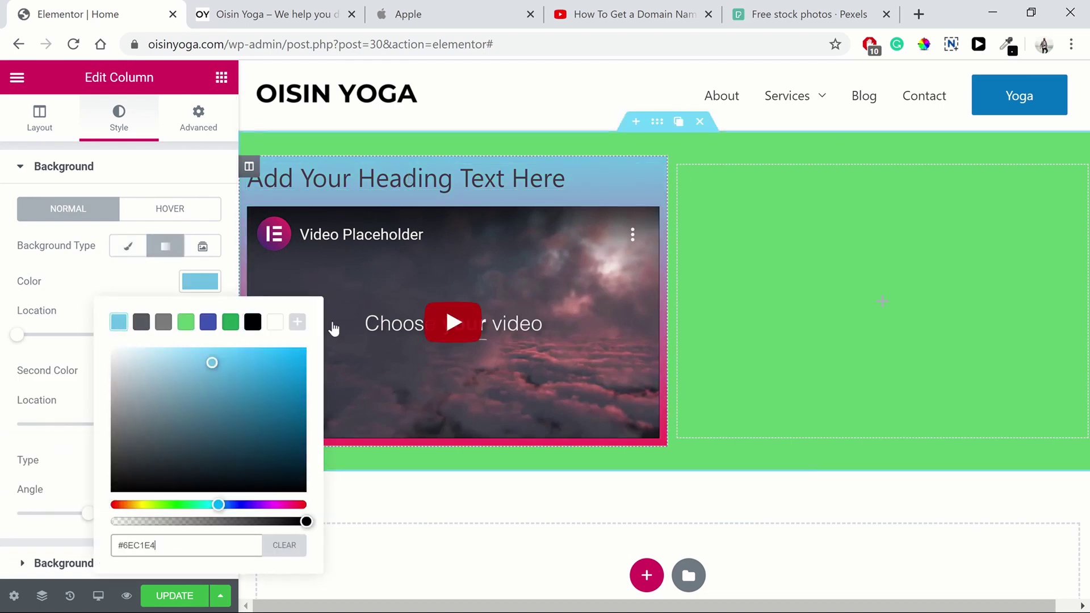
{"action": "left_click", "coordinate": [109, 282]}
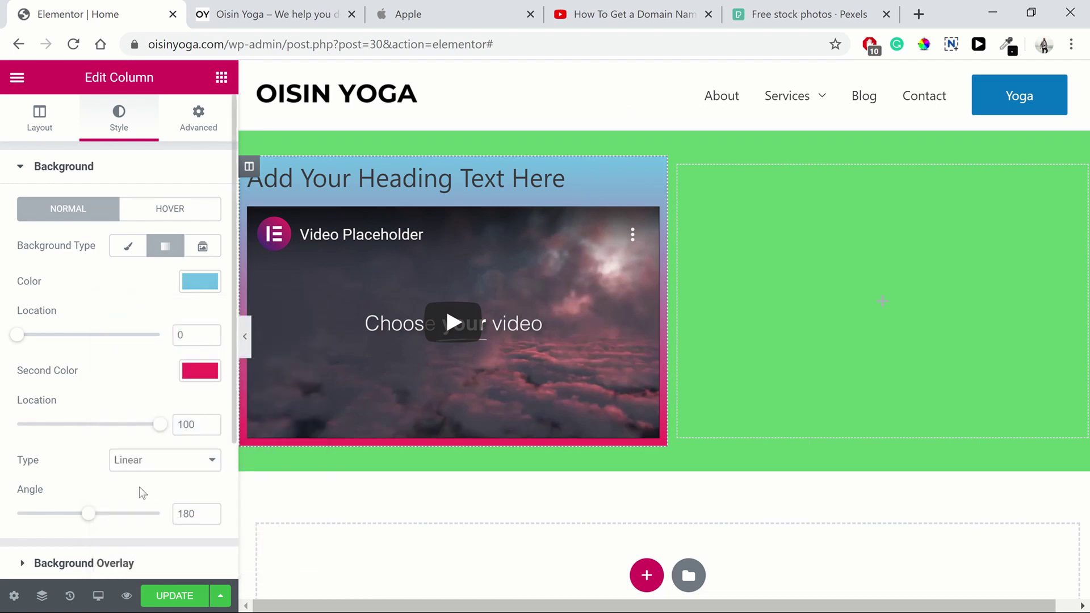
{"action": "scroll", "coordinate": [169, 413], "scroll_direction": "down", "scroll_amount": 3}
{"action": "mouse_move", "coordinate": [88, 326]}
{"action": "left_mouse_down"}
{"action": "mouse_move", "coordinate": [153, 327]}
{"action": "mouse_move", "coordinate": [22, 325]}
{"action": "mouse_move", "coordinate": [104, 328]}
{"action": "mouse_move", "coordinate": [88, 327]}
{"action": "left_mouse_up"}
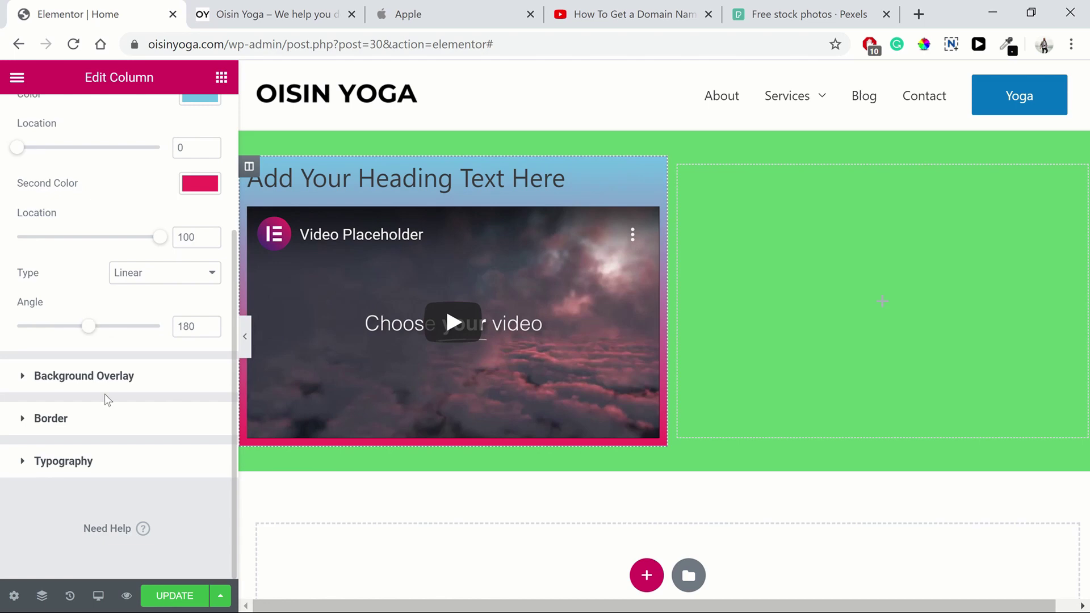
{"action": "left_click", "coordinate": [84, 375]}
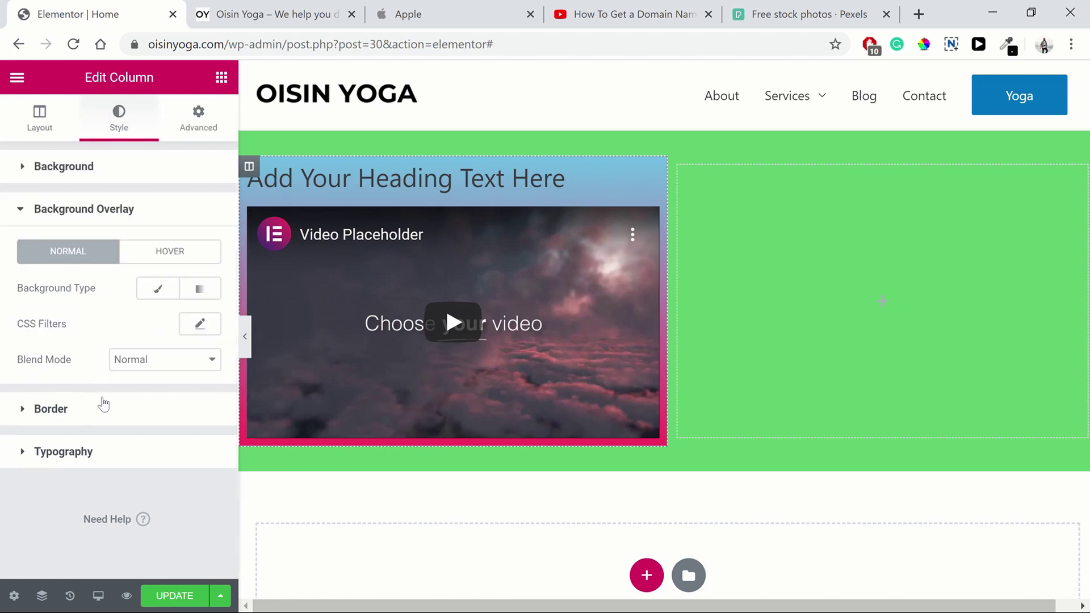
{"action": "left_click", "coordinate": [69, 215]}
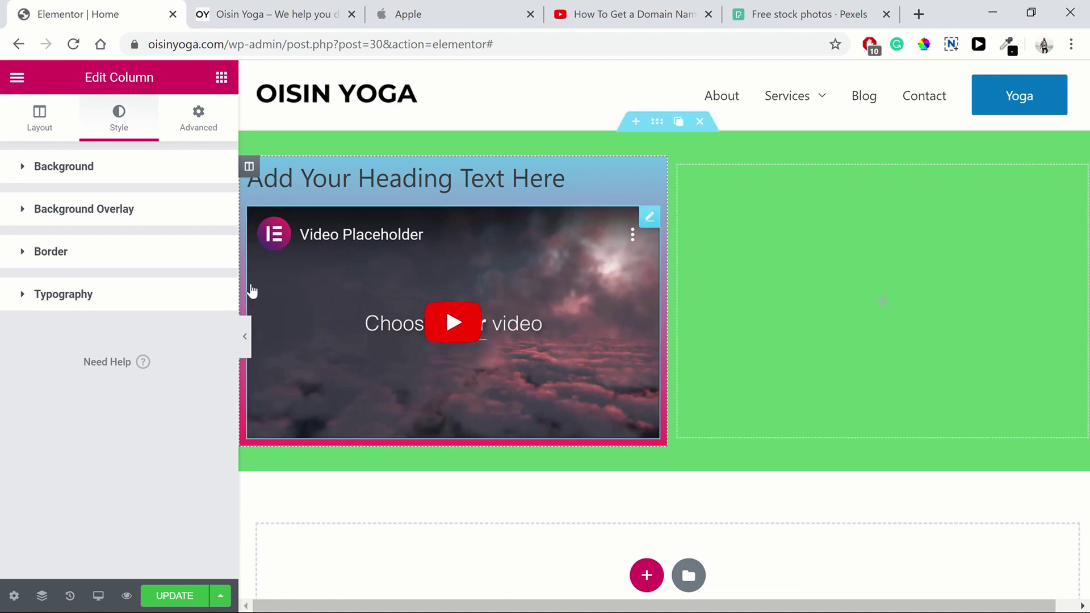
Step: Delete the gradient column's 14 px padding value in its Advanced settings
{"action": "left_click", "coordinate": [200, 129]}
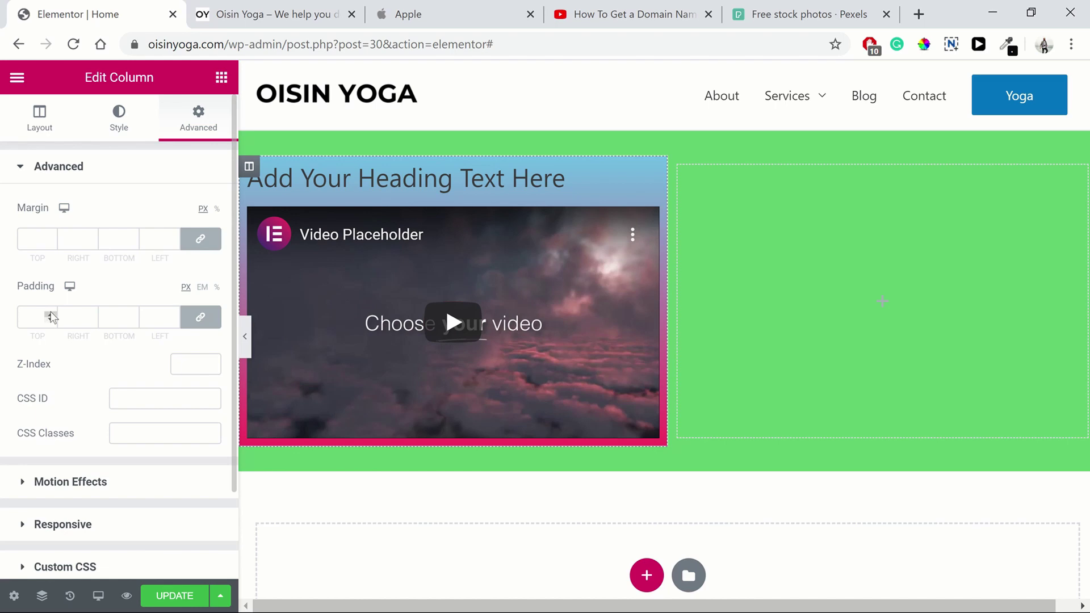
{"action": "scroll", "coordinate": [50, 315], "scroll_direction": "up", "scroll_amount": 13}
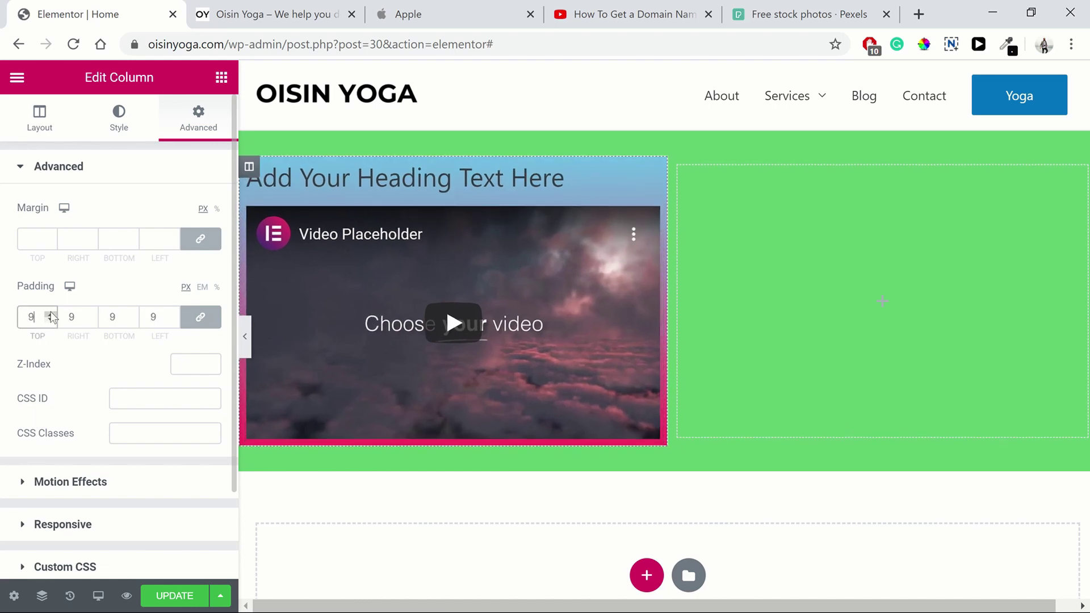
{"action": "scroll", "coordinate": [50, 315], "scroll_direction": "up", "scroll_amount": 1}
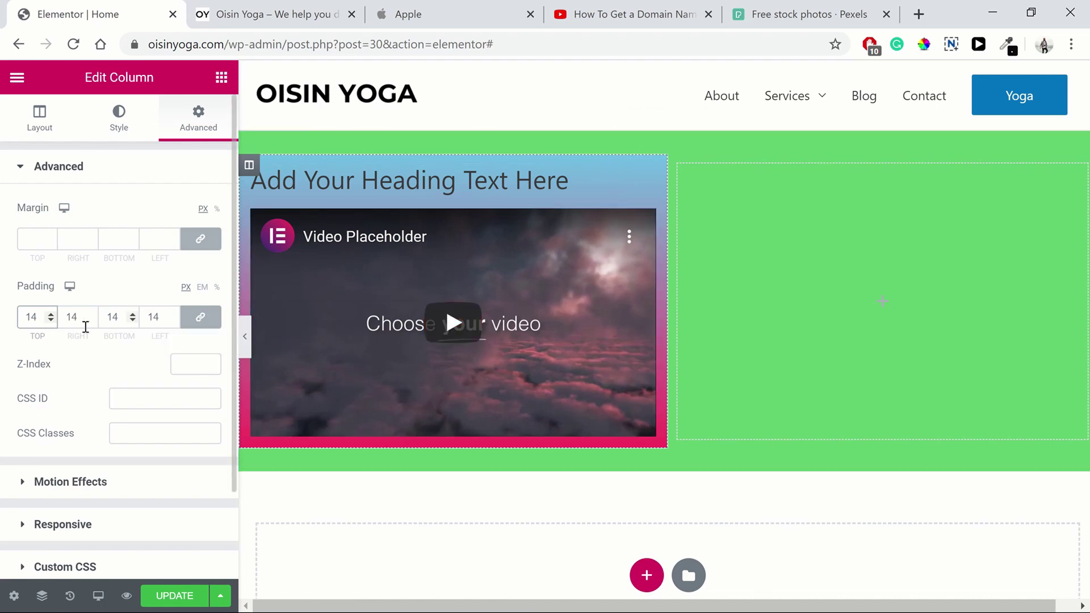
{"action": "left_click", "coordinate": [158, 319]}
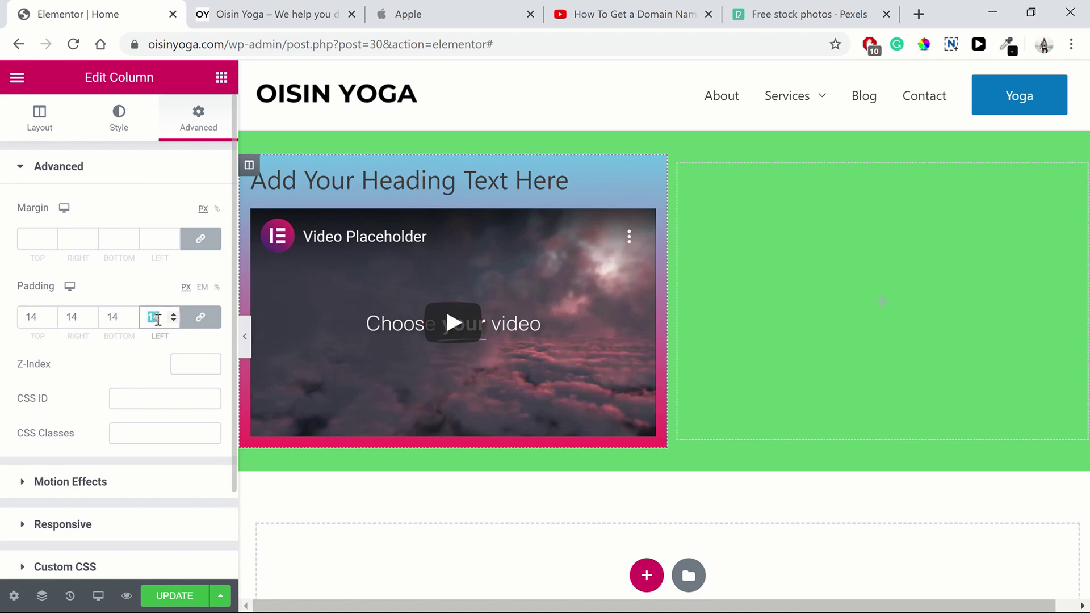
{"action": "key", "text": "BackSpace"}
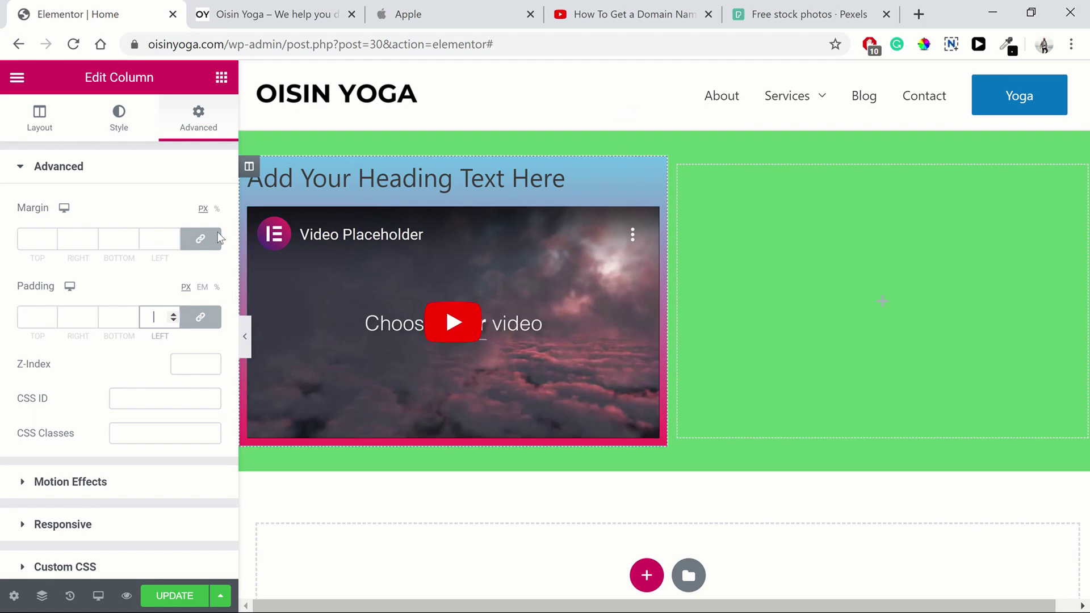
Step: Try a 10 px margin and 10 px padding on the column, then clear both fields
{"action": "left_click", "coordinate": [152, 237]}
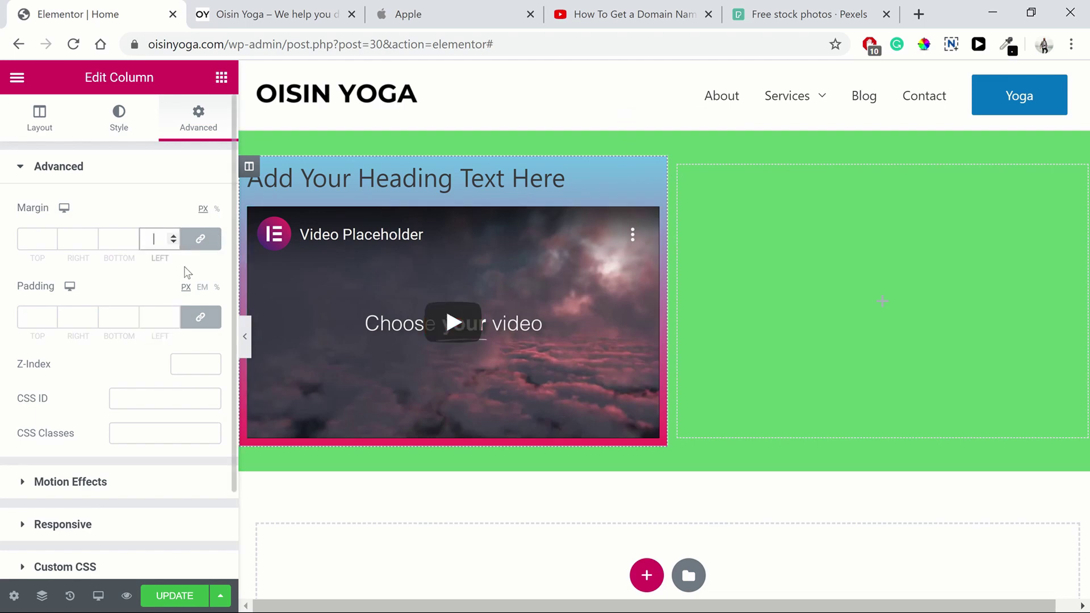
{"action": "left_click", "coordinate": [173, 235]}
{"action": "left_click", "coordinate": [173, 235]}
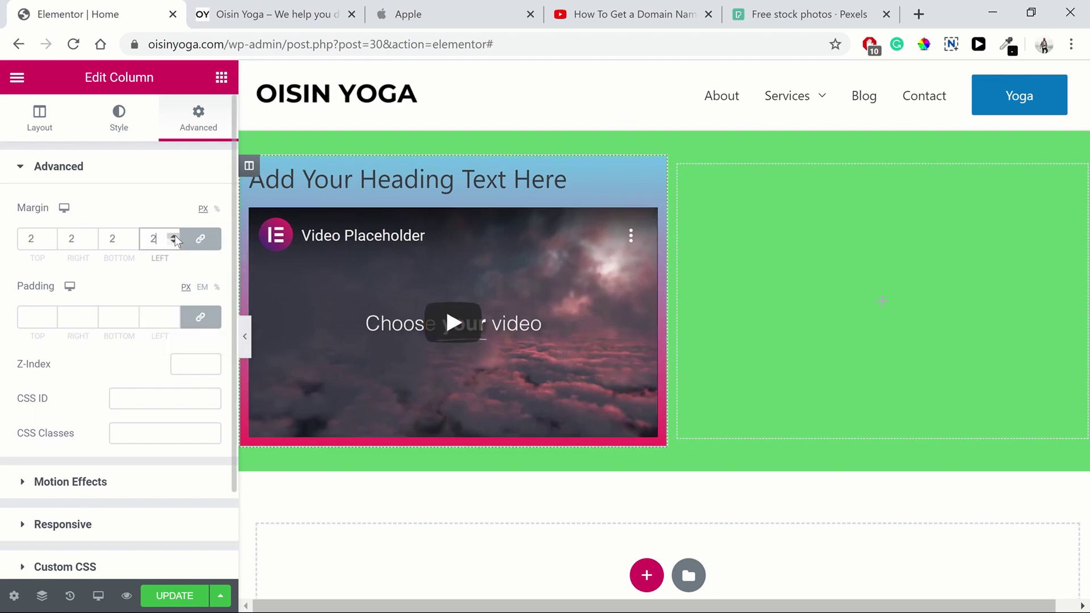
{"action": "left_click", "coordinate": [174, 235]}
{"action": "left_click", "coordinate": [174, 235]}
{"action": "left_click", "coordinate": [174, 235]}
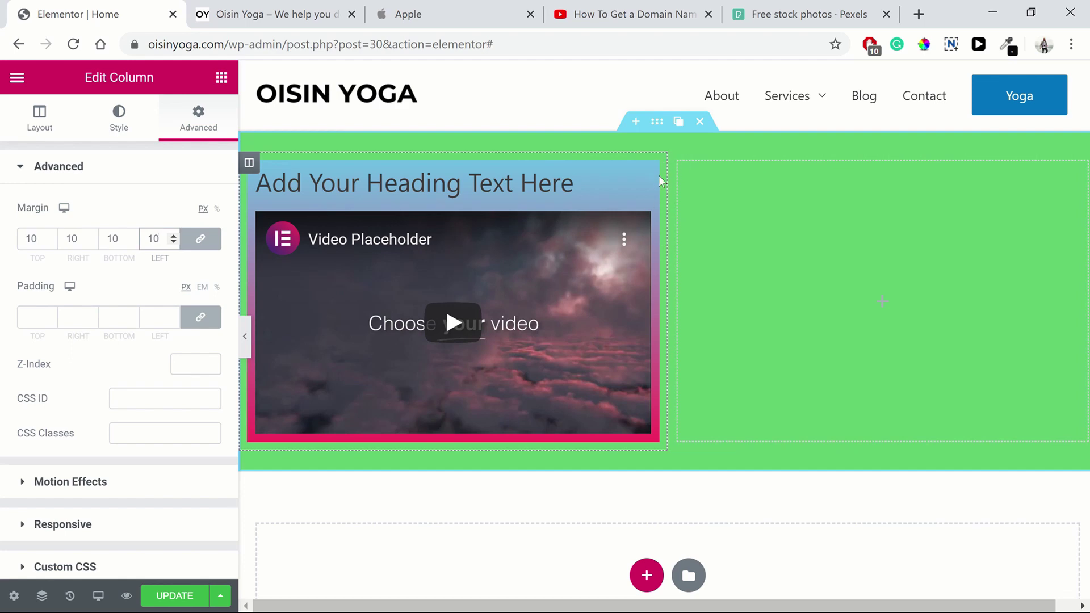
{"action": "double_click", "coordinate": [162, 240]}
{"action": "key", "text": "BackSpace"}
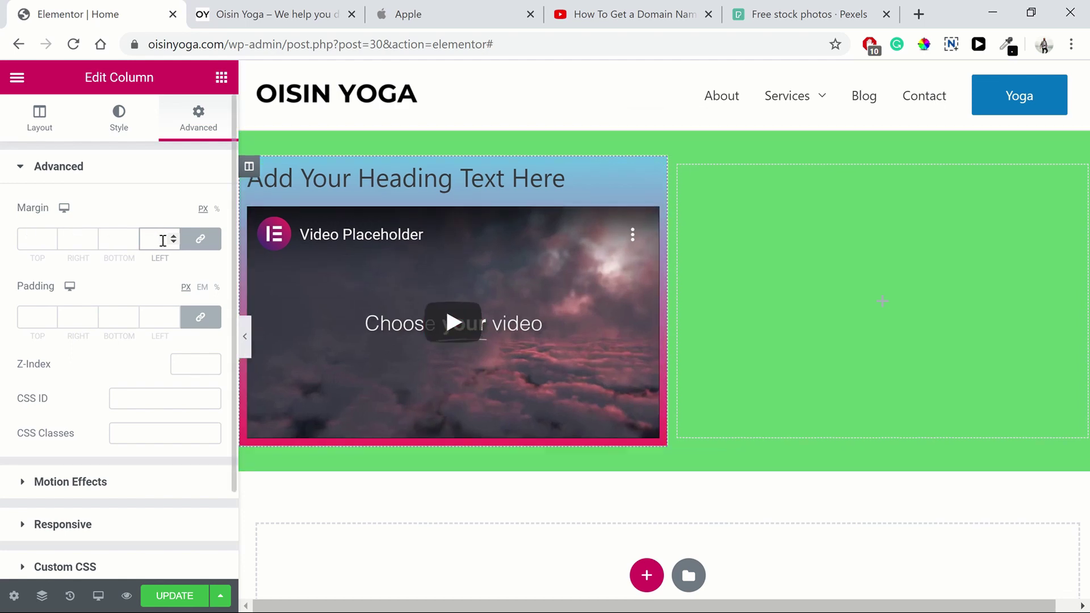
{"action": "left_click", "coordinate": [160, 315]}
{"action": "type", "text": "10"}
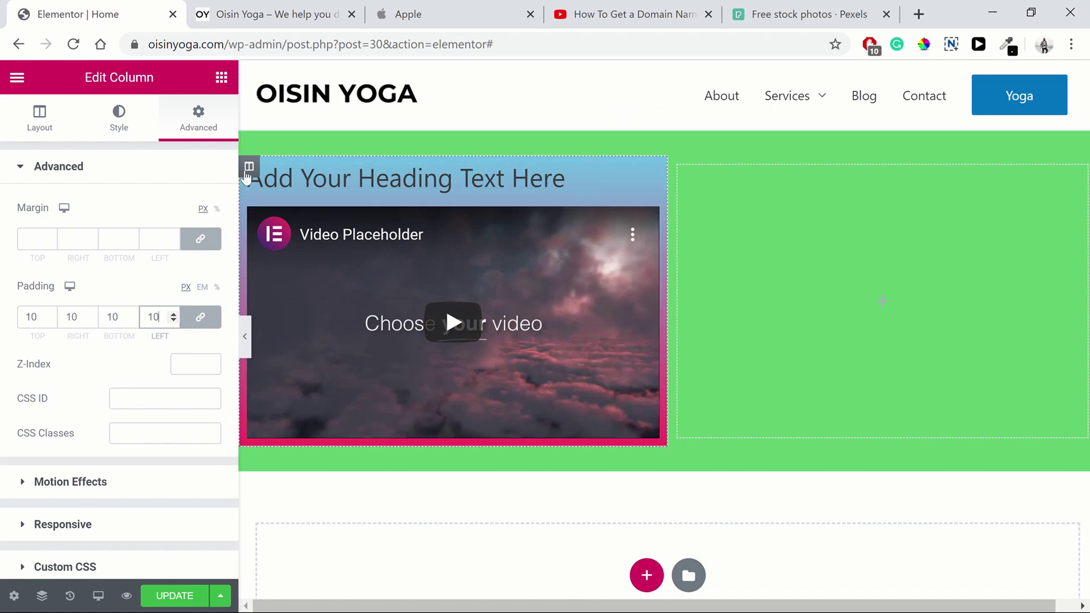
{"action": "key", "text": "BackSpace"}
{"action": "key", "text": "BackSpace"}
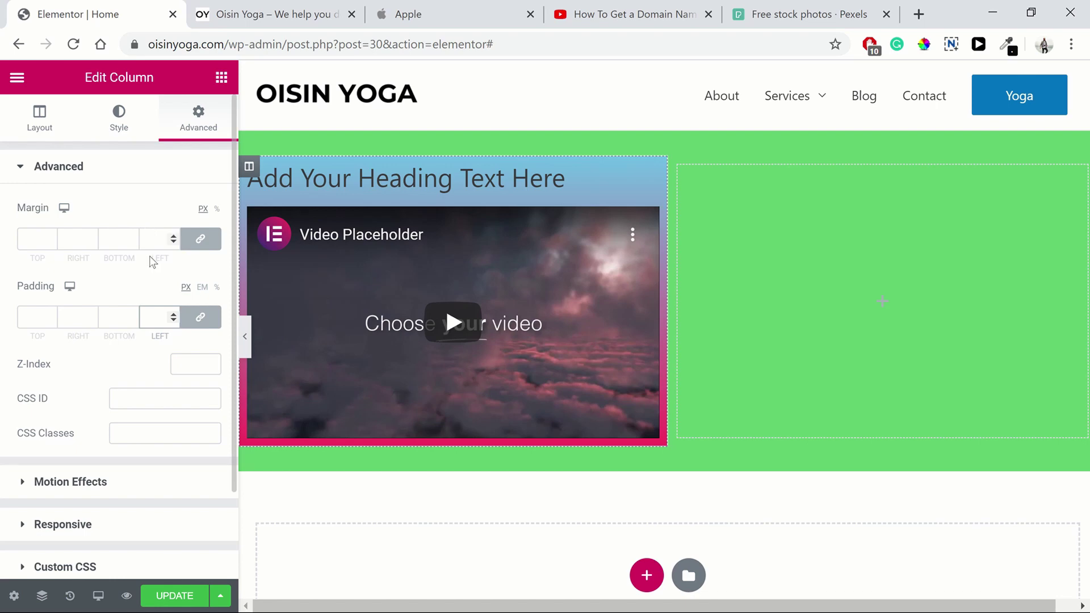
{"action": "left_click", "coordinate": [105, 597]}
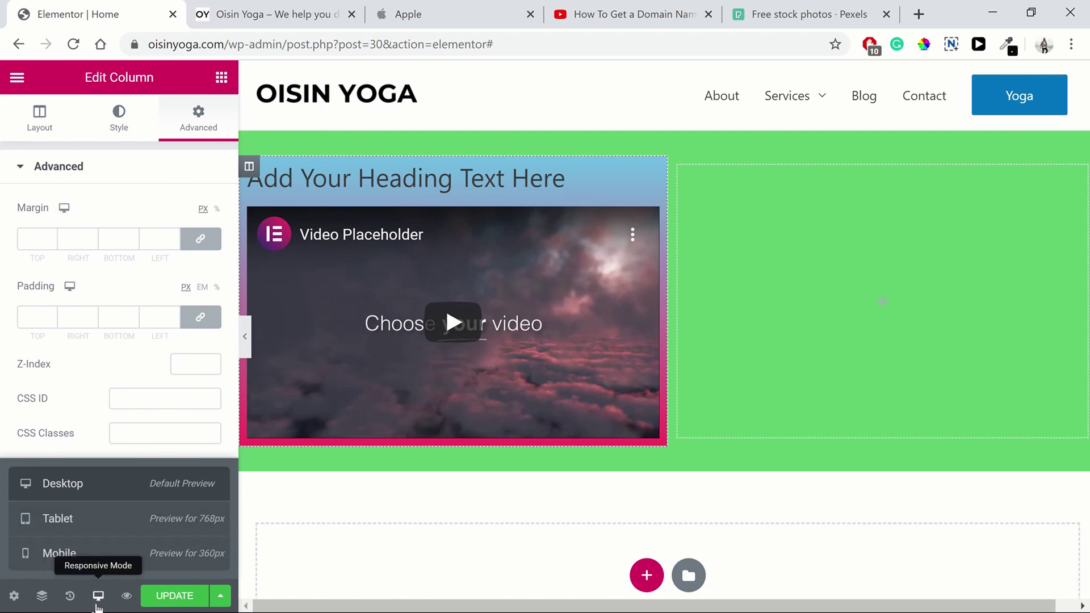
{"action": "left_click", "coordinate": [105, 526]}
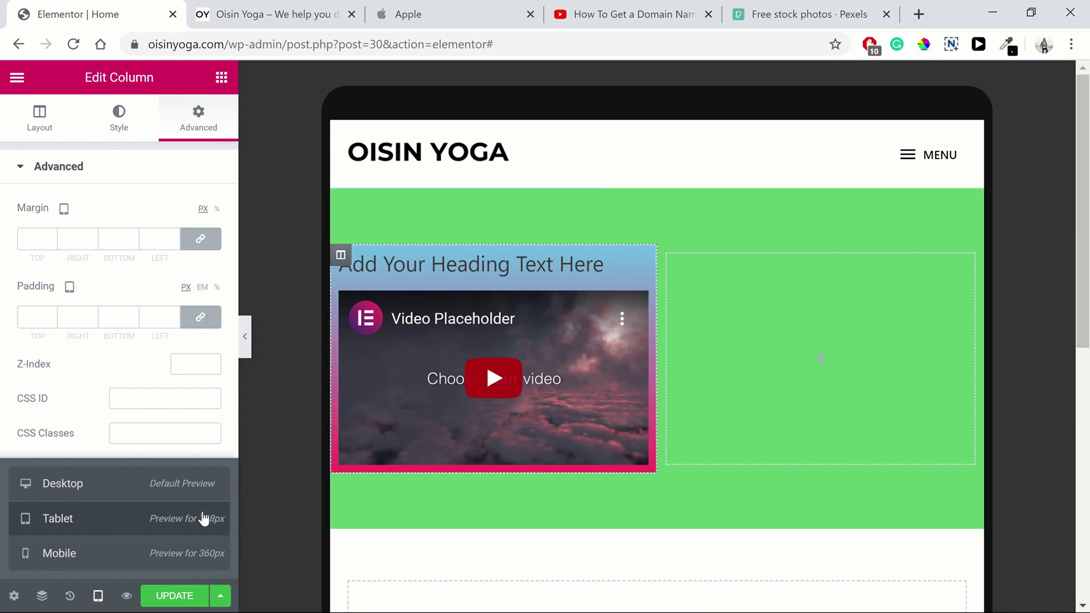
{"action": "left_click", "coordinate": [104, 558]}
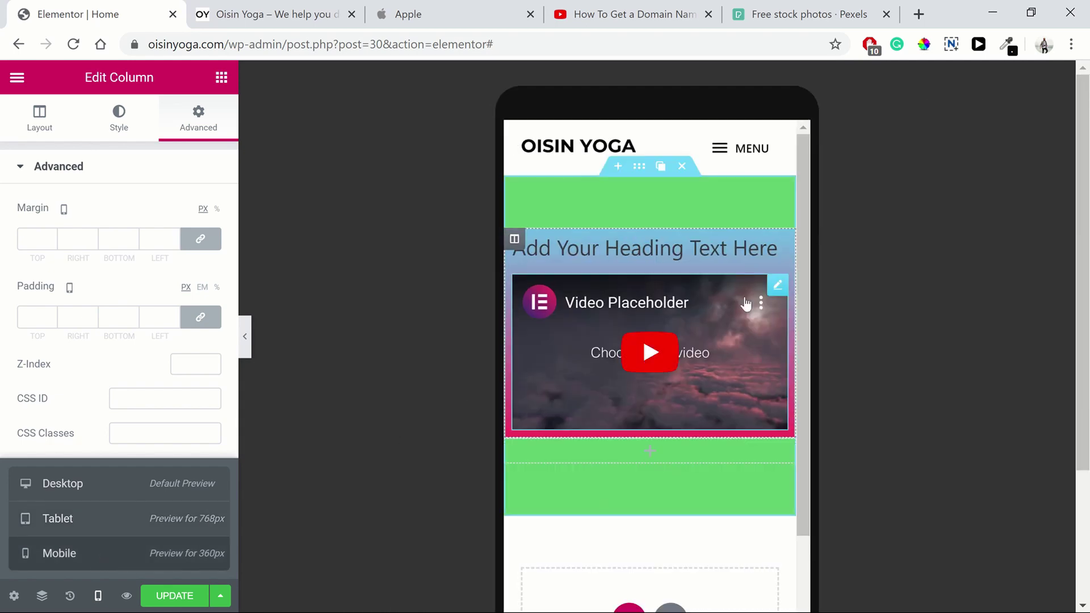
{"action": "scroll", "coordinate": [669, 407], "scroll_direction": "up", "scroll_amount": 2}
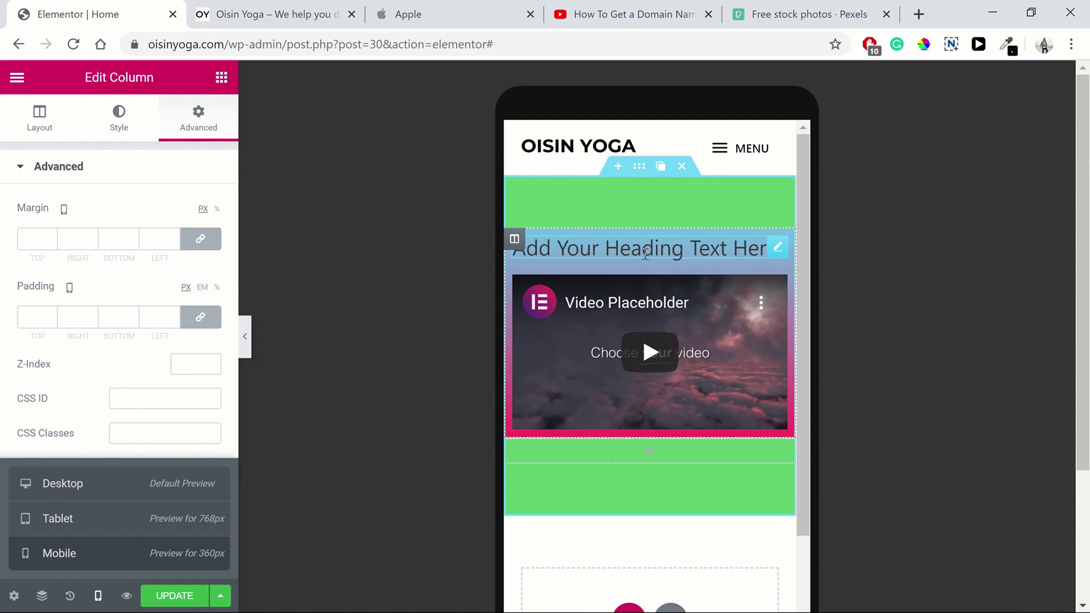
{"action": "scroll", "coordinate": [649, 278], "scroll_direction": "down", "scroll_amount": 3}
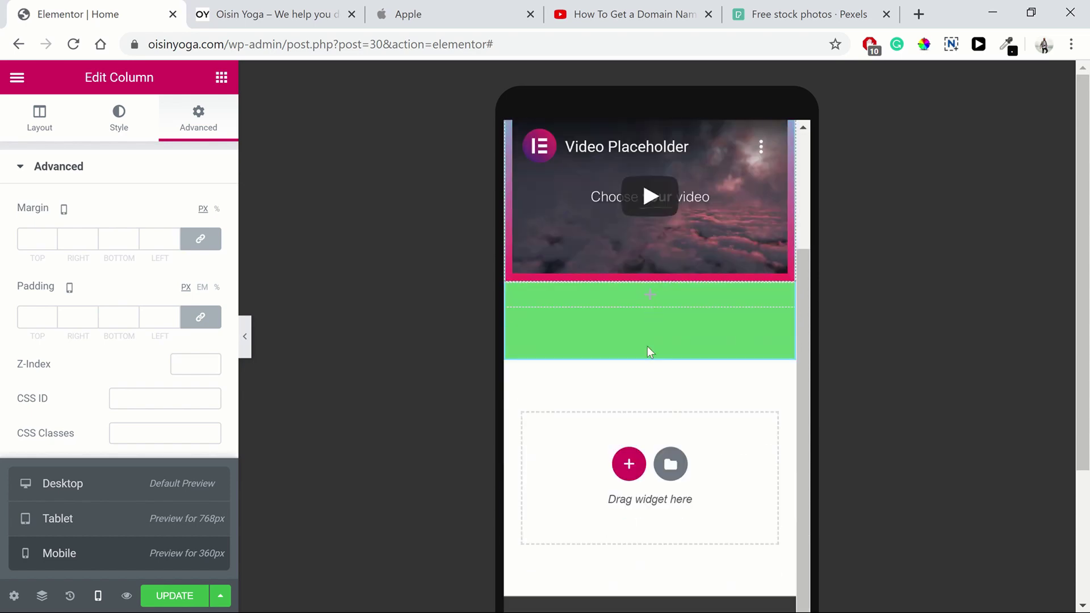
{"action": "scroll", "coordinate": [647, 346], "scroll_direction": "up", "scroll_amount": 3}
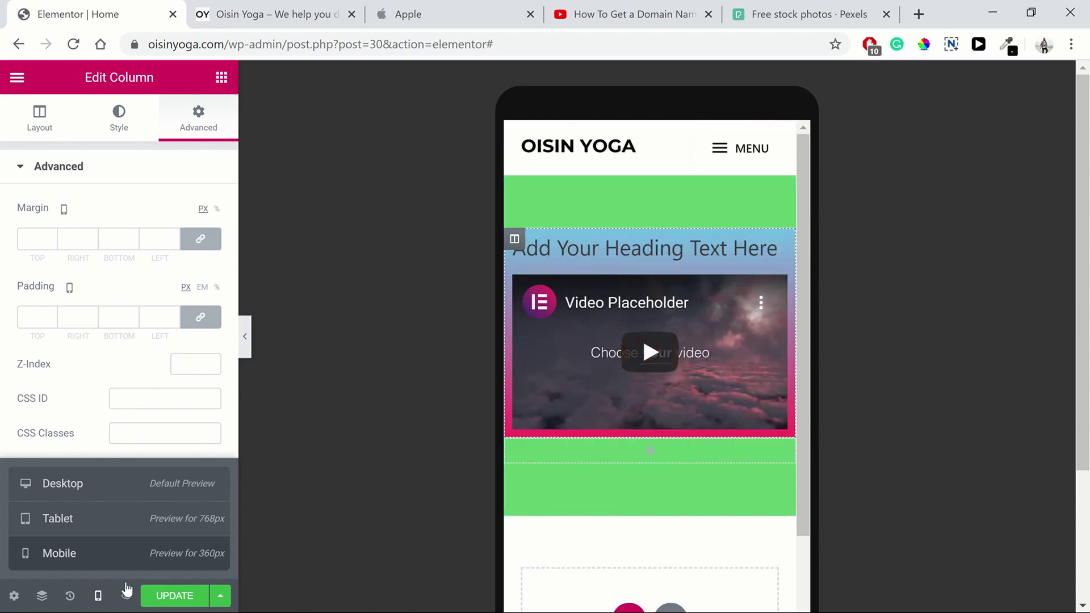
{"action": "left_click", "coordinate": [111, 498]}
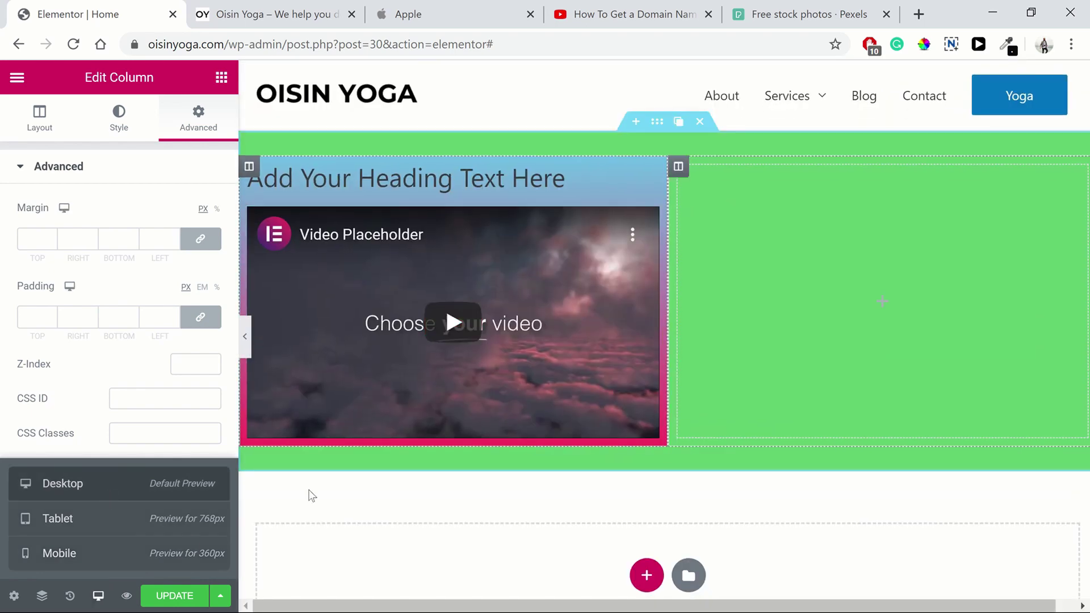
{"action": "left_click", "coordinate": [119, 553]}
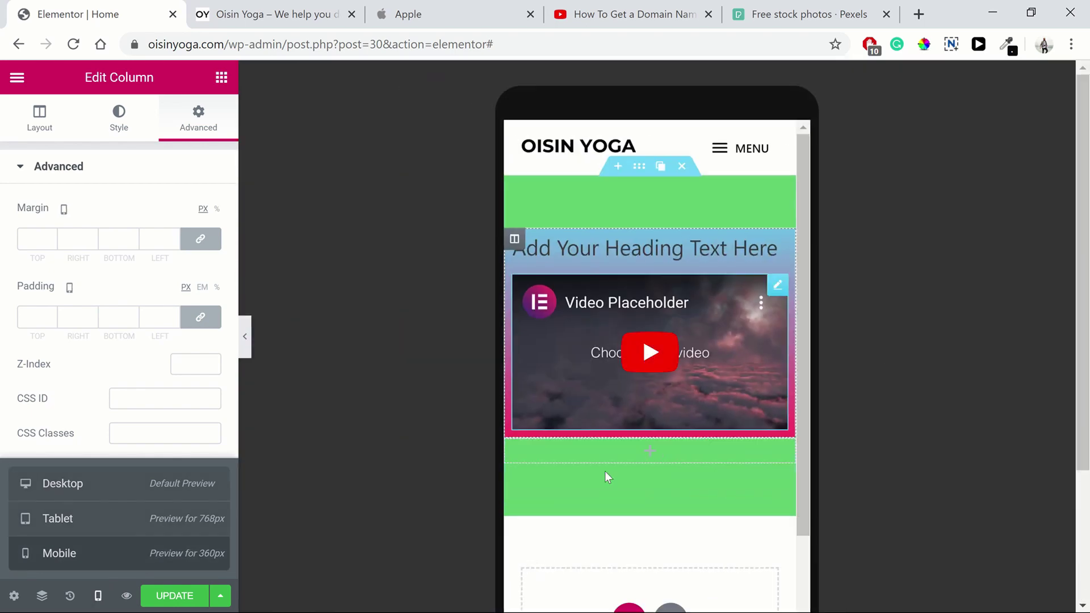
{"action": "left_click", "coordinate": [118, 484]}
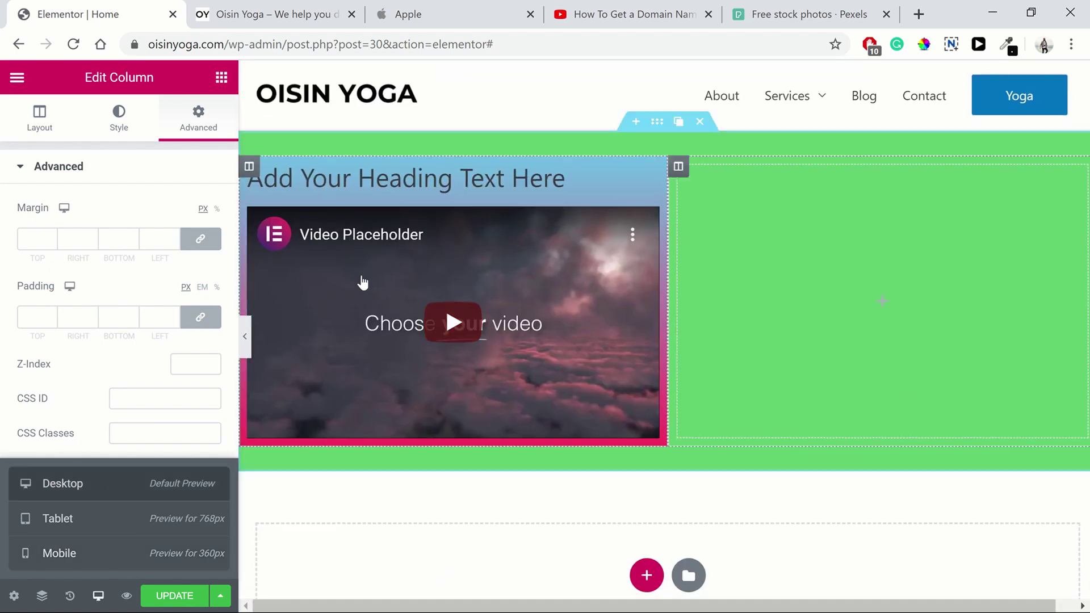
Step: Drag an Image widget into the empty right column and insert the OY logo from the Media Library
{"action": "left_click", "coordinate": [221, 77]}
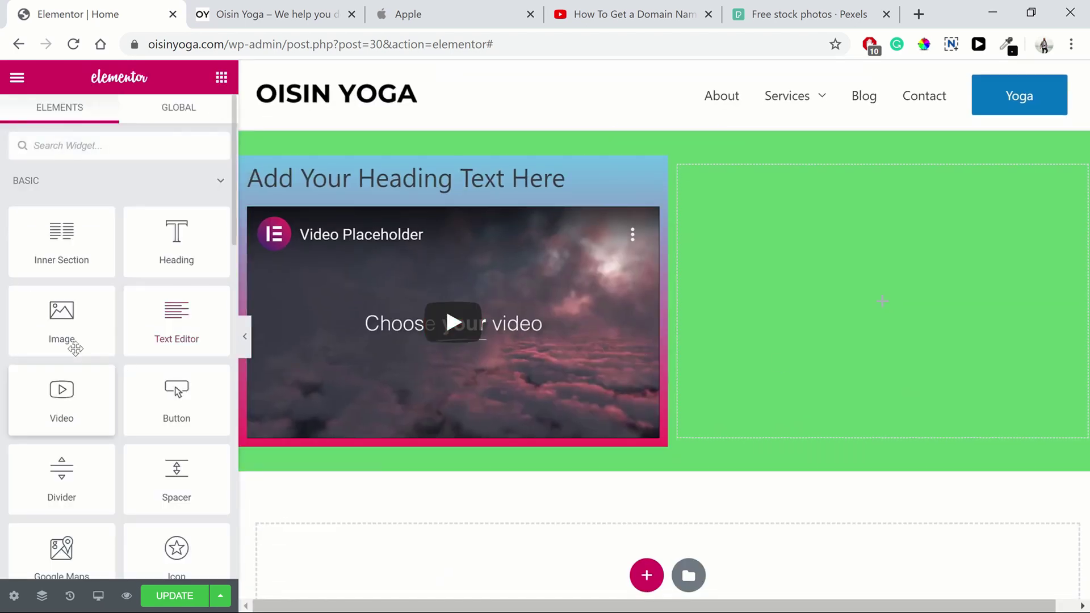
{"action": "left_click_drag", "start_coordinate": [71, 340], "coordinate": [874, 257]}
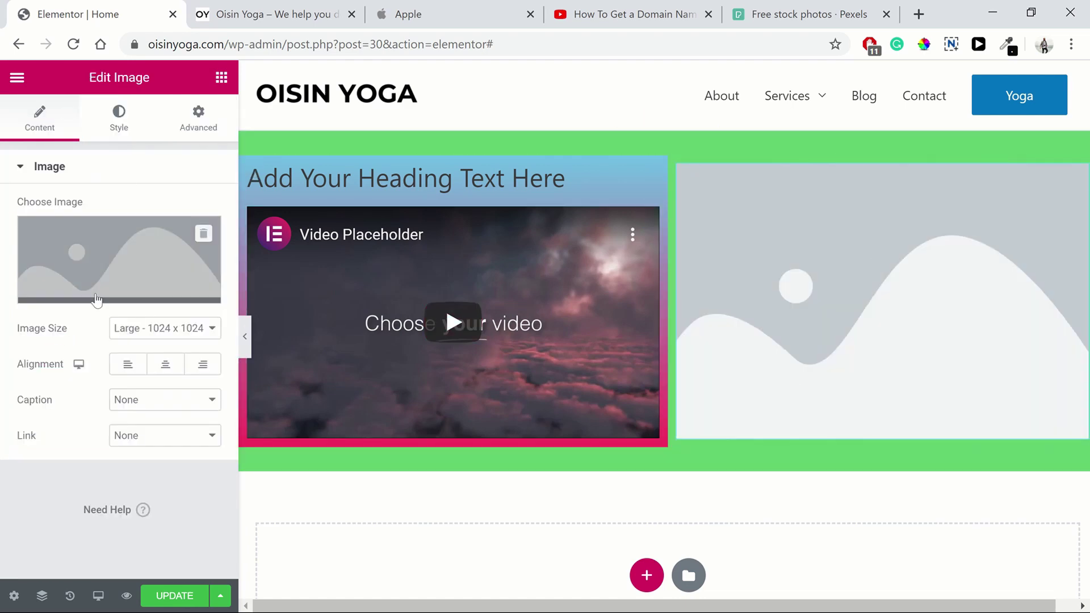
{"action": "left_click", "coordinate": [114, 289]}
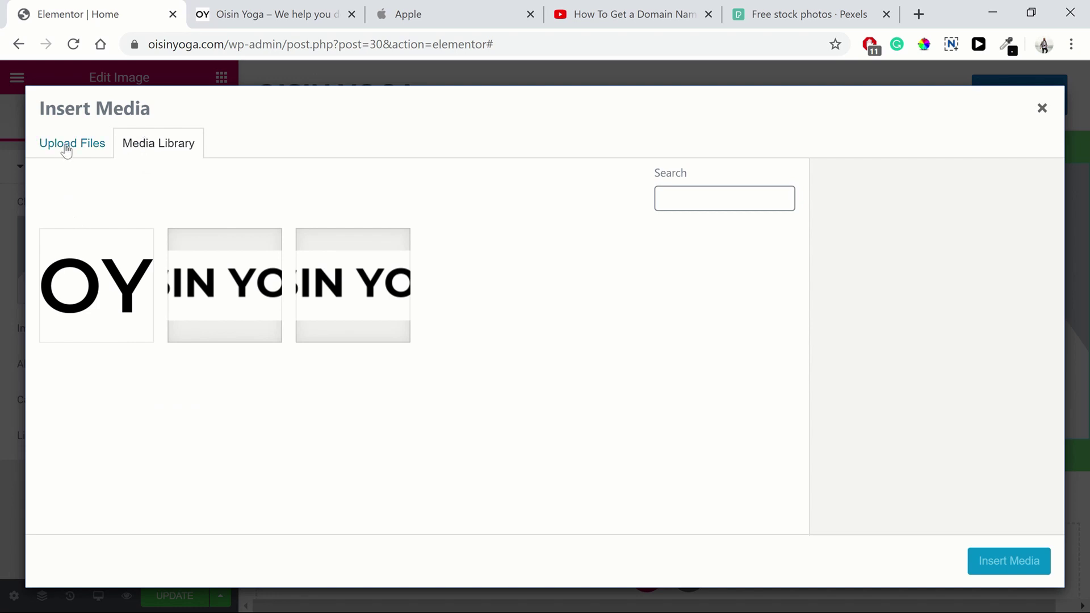
{"action": "left_click", "coordinate": [87, 153]}
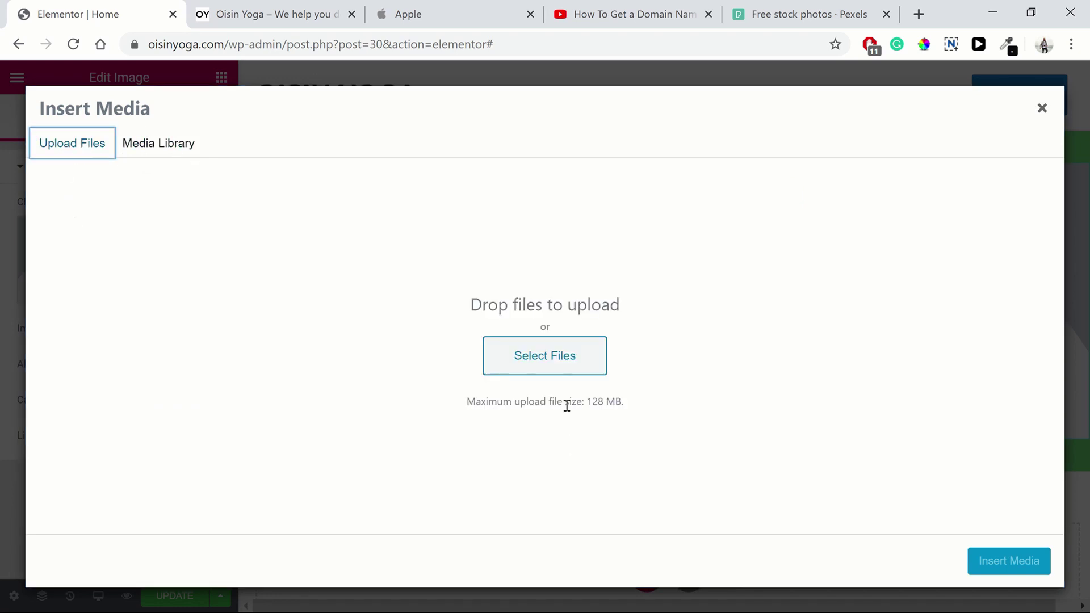
{"action": "left_click", "coordinate": [159, 143]}
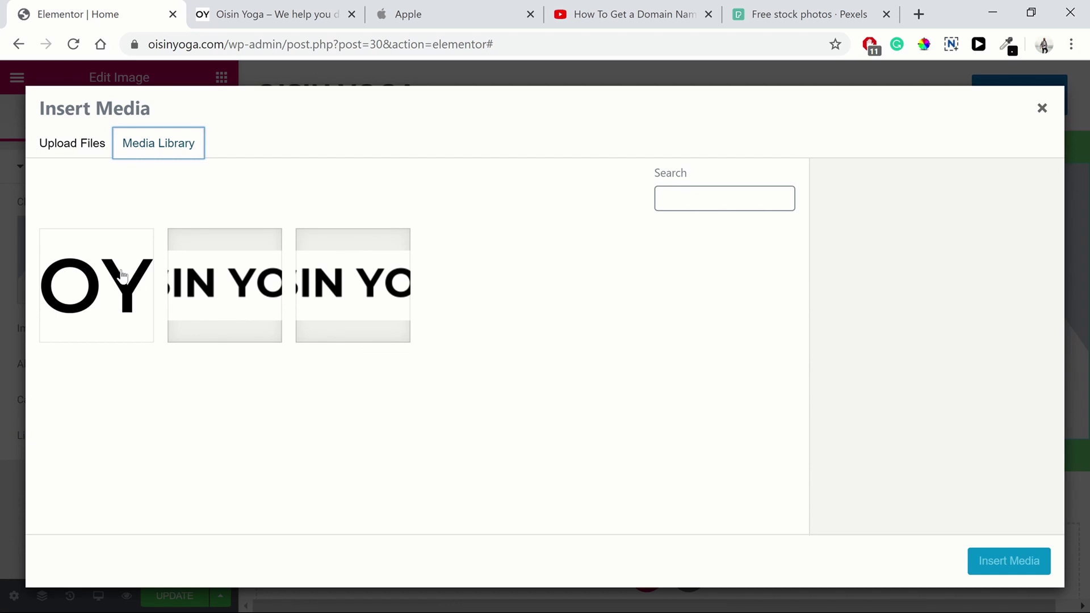
{"action": "left_click", "coordinate": [122, 275]}
{"action": "left_click", "coordinate": [1013, 565]}
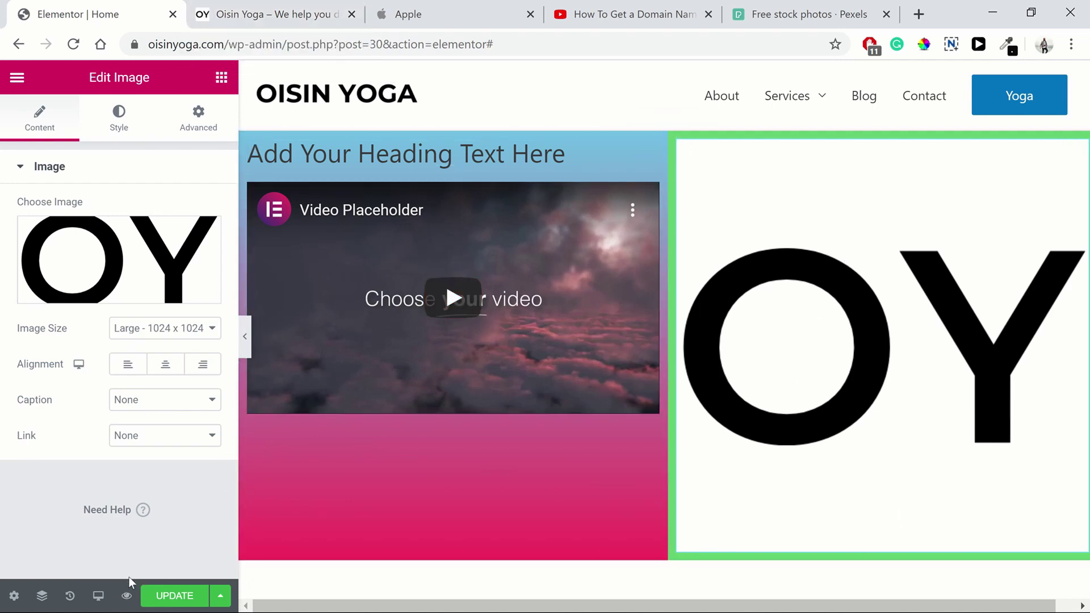
Step: In mobile preview, set the logo's Image Size to Medium - 300 x 300, then return to Desktop
{"action": "left_click", "coordinate": [98, 595]}
{"action": "left_click", "coordinate": [137, 553]}
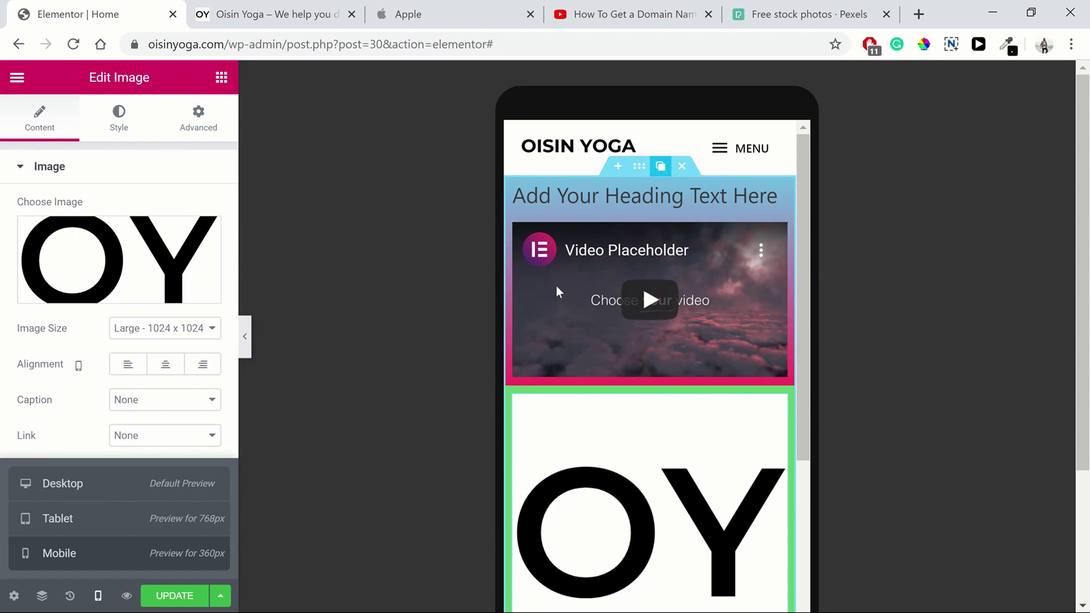
{"action": "scroll", "coordinate": [567, 380], "scroll_direction": "down", "scroll_amount": 2}
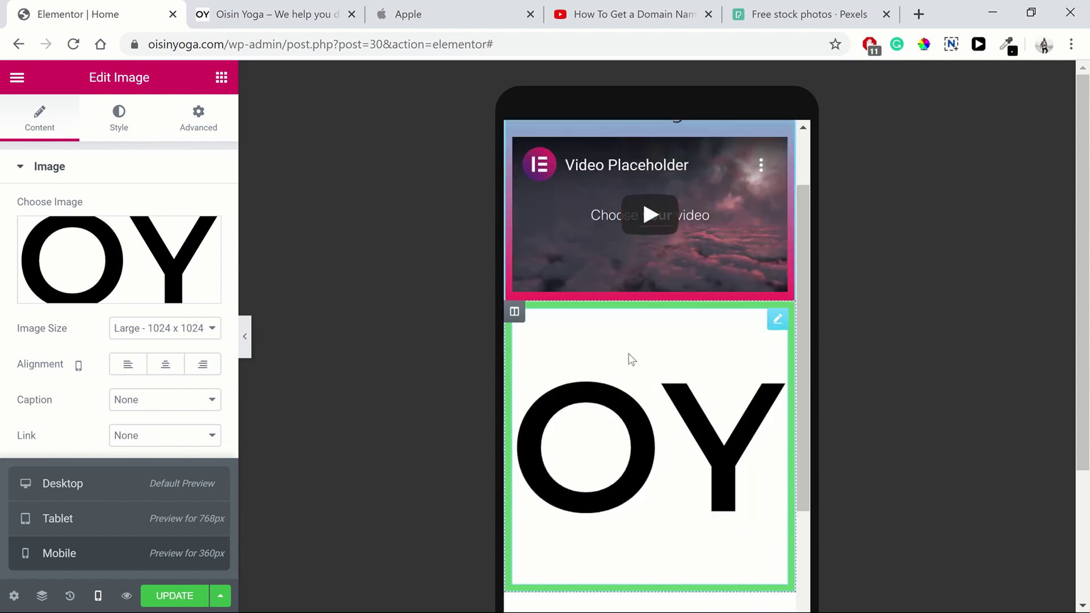
{"action": "scroll", "coordinate": [648, 417], "scroll_direction": "up", "scroll_amount": 2}
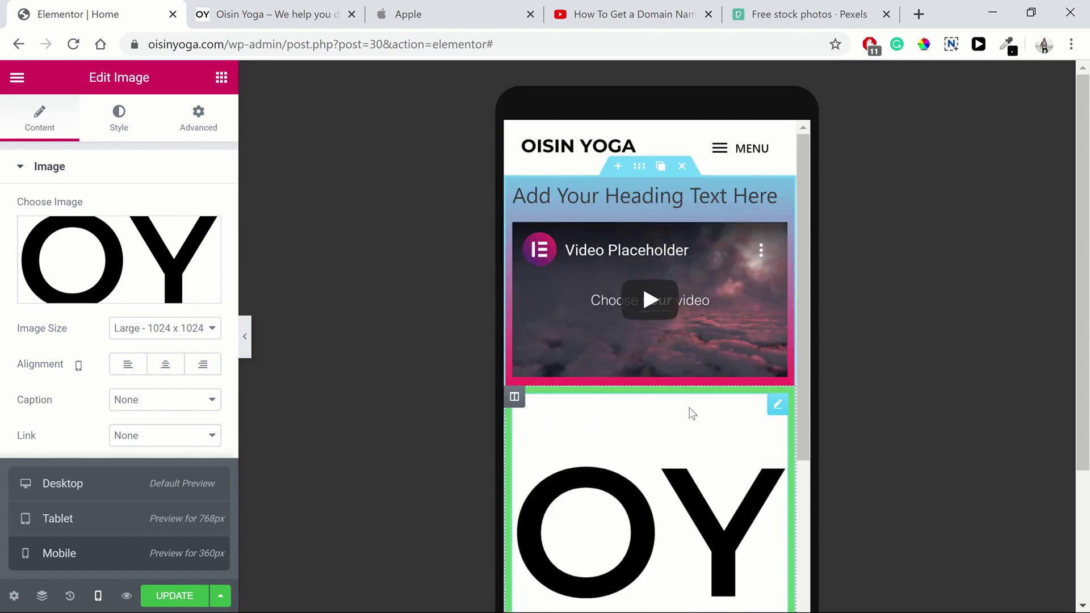
{"action": "left_click", "coordinate": [194, 330]}
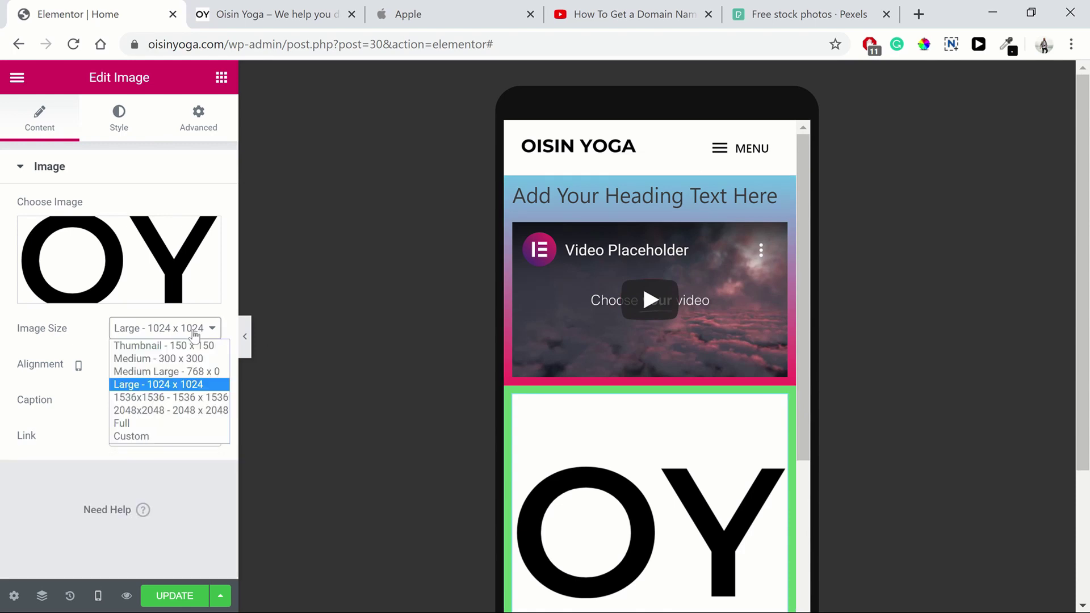
{"action": "left_click", "coordinate": [171, 356]}
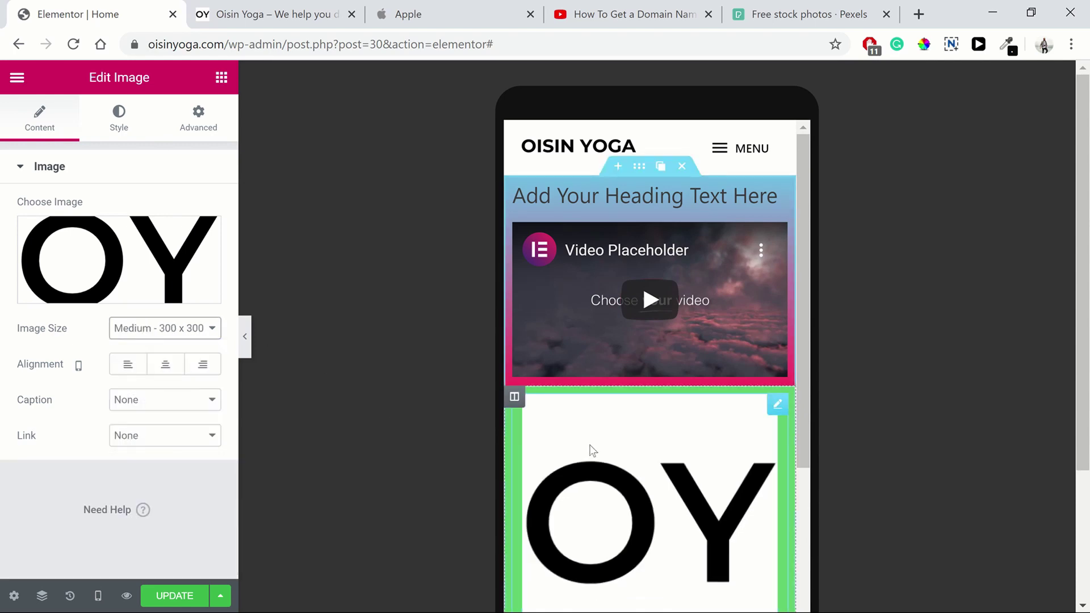
{"action": "scroll", "coordinate": [618, 445], "scroll_direction": "down", "scroll_amount": 2}
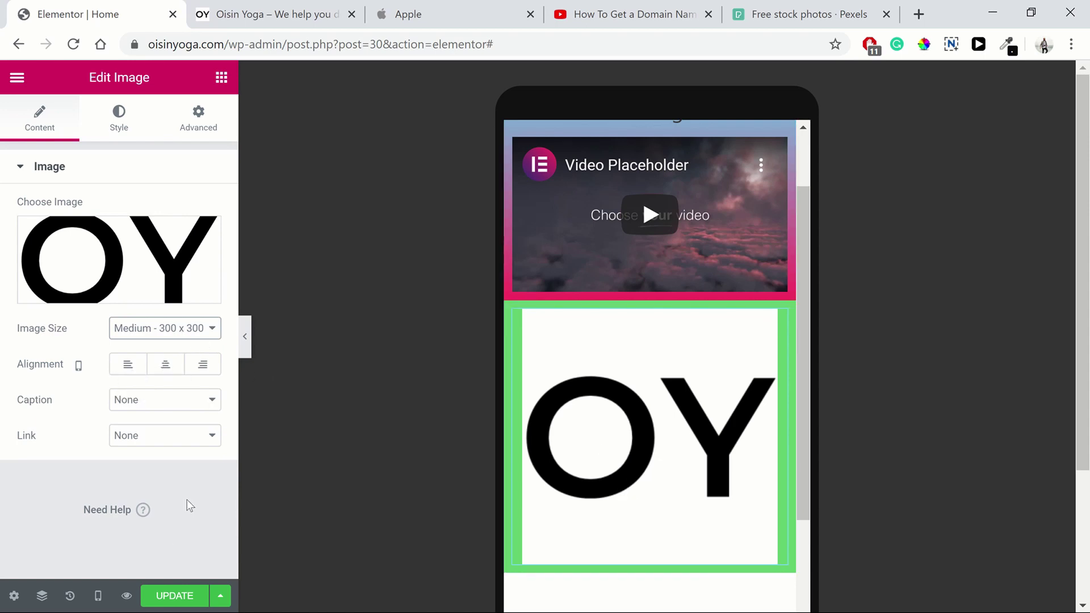
{"action": "left_click", "coordinate": [97, 596]}
{"action": "left_click", "coordinate": [105, 496]}
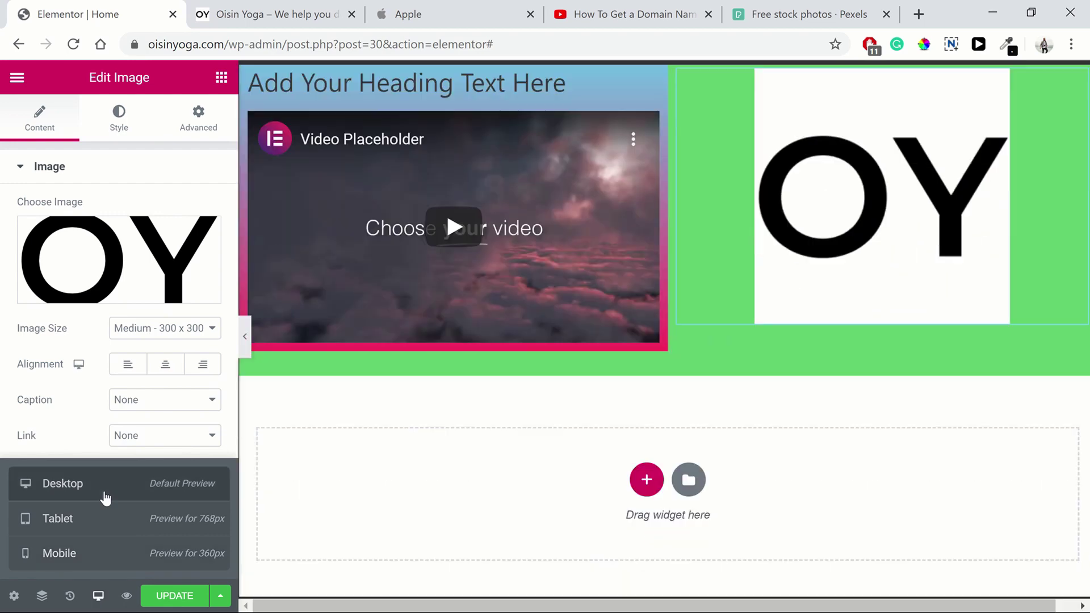
{"action": "scroll", "coordinate": [748, 306], "scroll_direction": "up", "scroll_amount": 2}
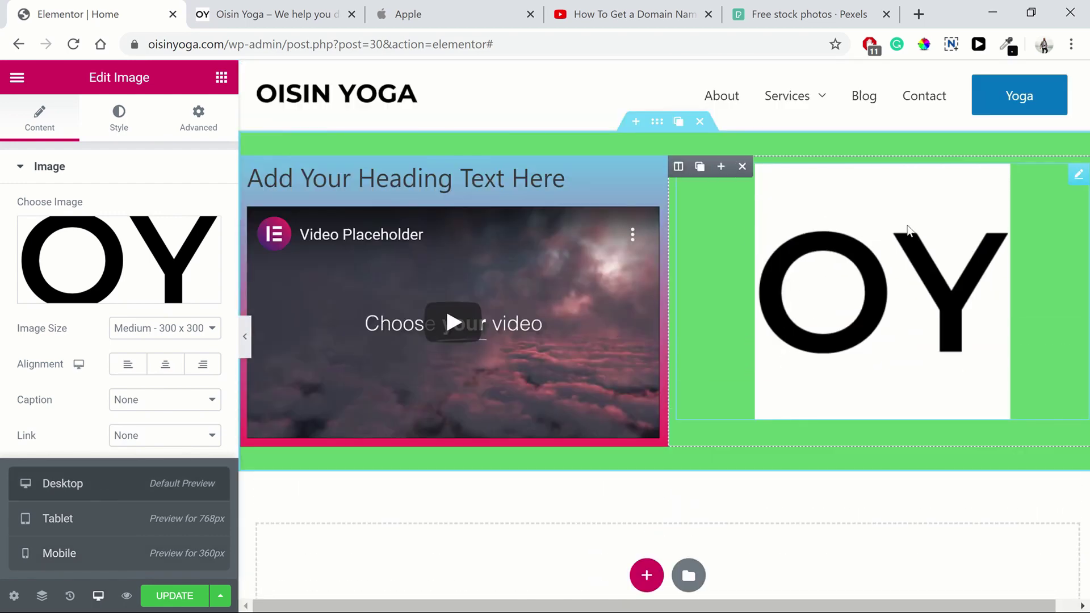
Step: Set the logo column's Vertical Align to Middle and Horizontal Align to Center
{"action": "left_click", "coordinate": [678, 166]}
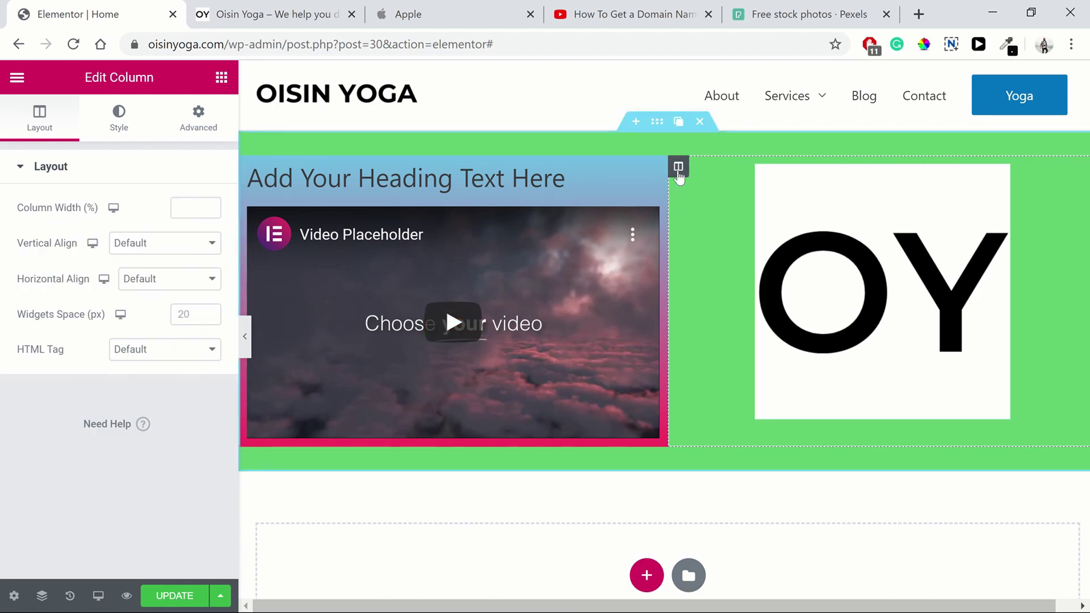
{"action": "left_click", "coordinate": [156, 244]}
{"action": "left_click", "coordinate": [151, 285]}
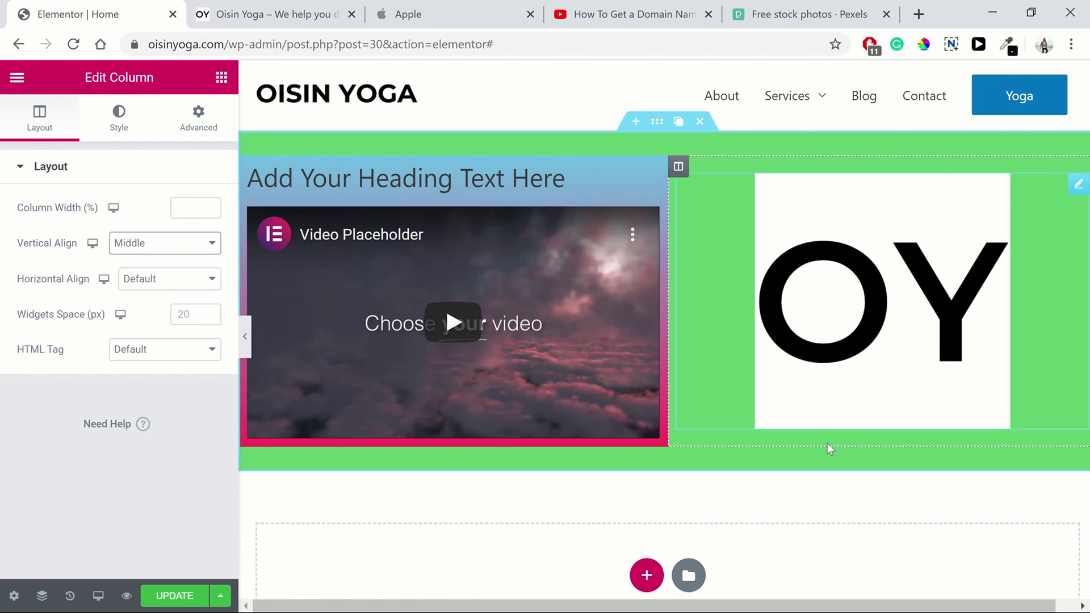
{"action": "left_click", "coordinate": [196, 278]}
{"action": "left_click", "coordinate": [143, 318]}
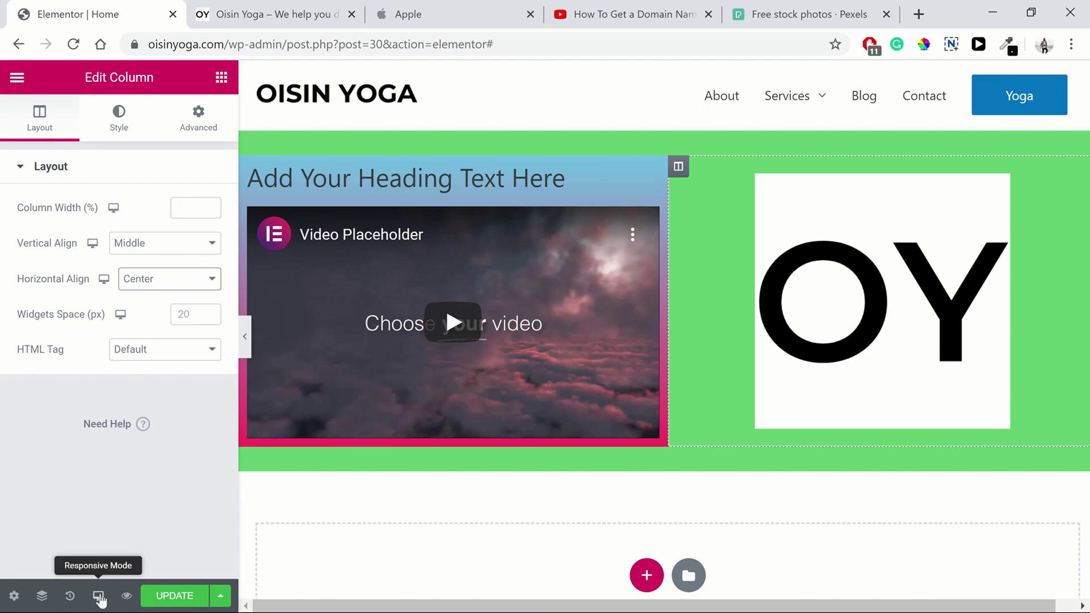
Step: Set the heading's Alignment to Center for Mobile only, then switch back to Desktop
{"action": "left_click", "coordinate": [373, 176]}
{"action": "key", "text": "ctrl+a"}
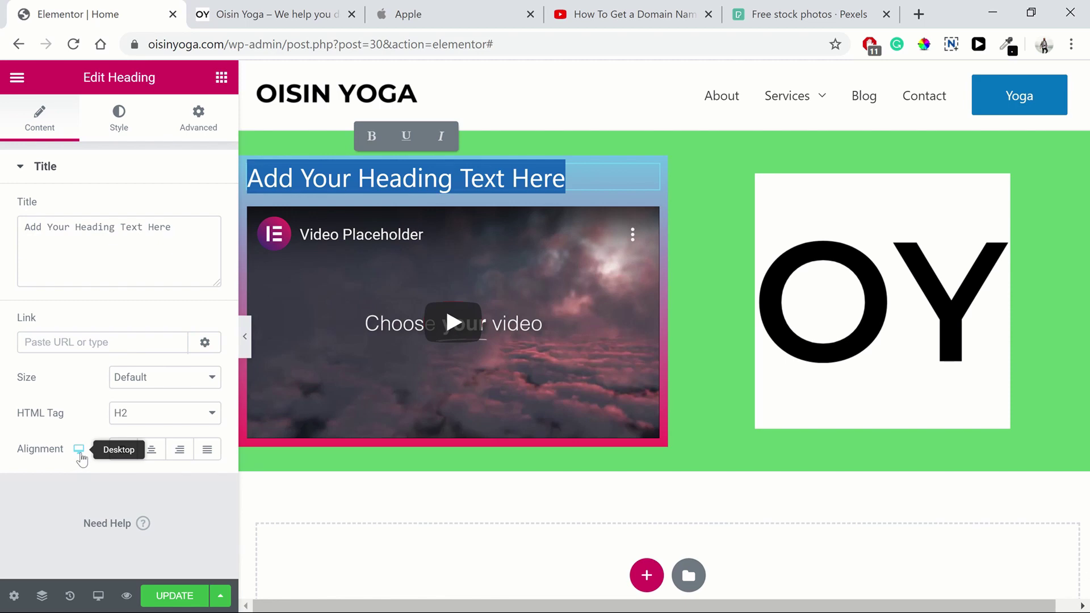
{"action": "left_click", "coordinate": [80, 451]}
{"action": "left_click", "coordinate": [80, 493]}
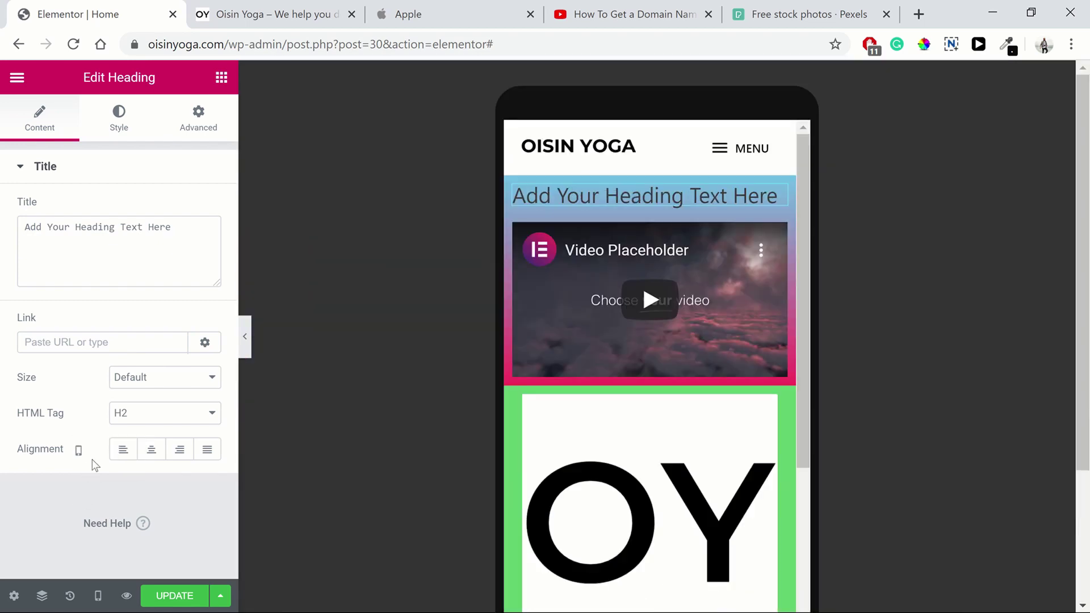
{"action": "left_click", "coordinate": [149, 452]}
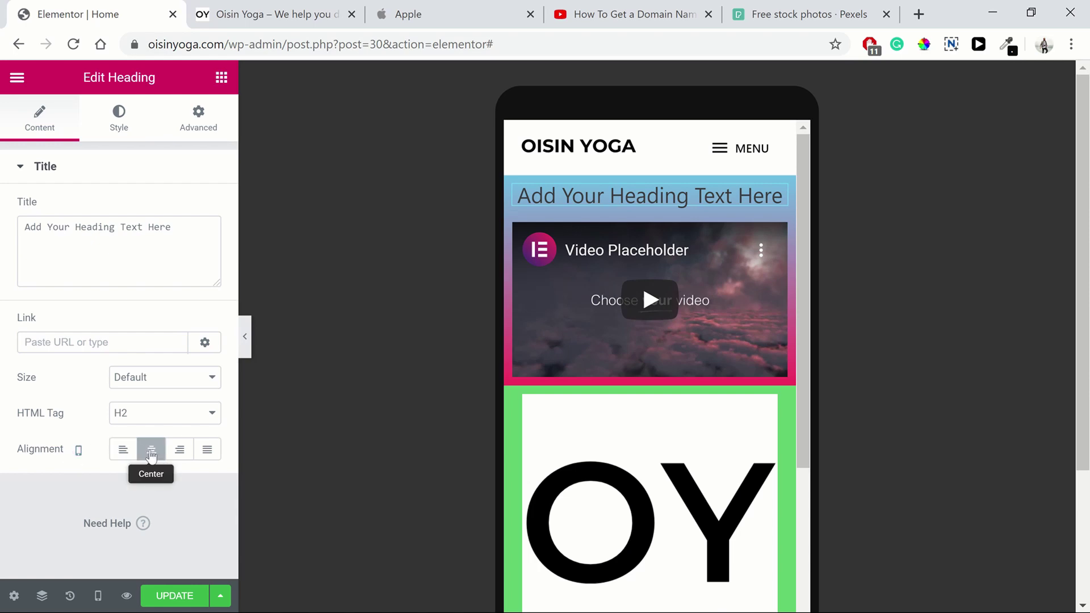
{"action": "left_click", "coordinate": [80, 407]}
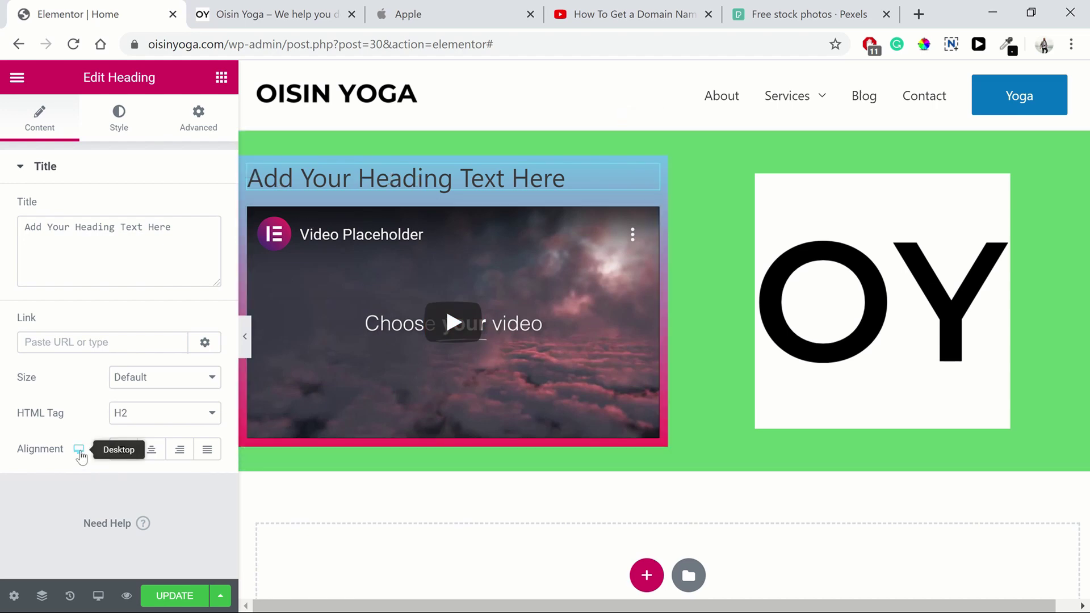
Step: Set the heading's Typography size to 53 px on desktop and 20 px on mobile
{"action": "left_click", "coordinate": [114, 114]}
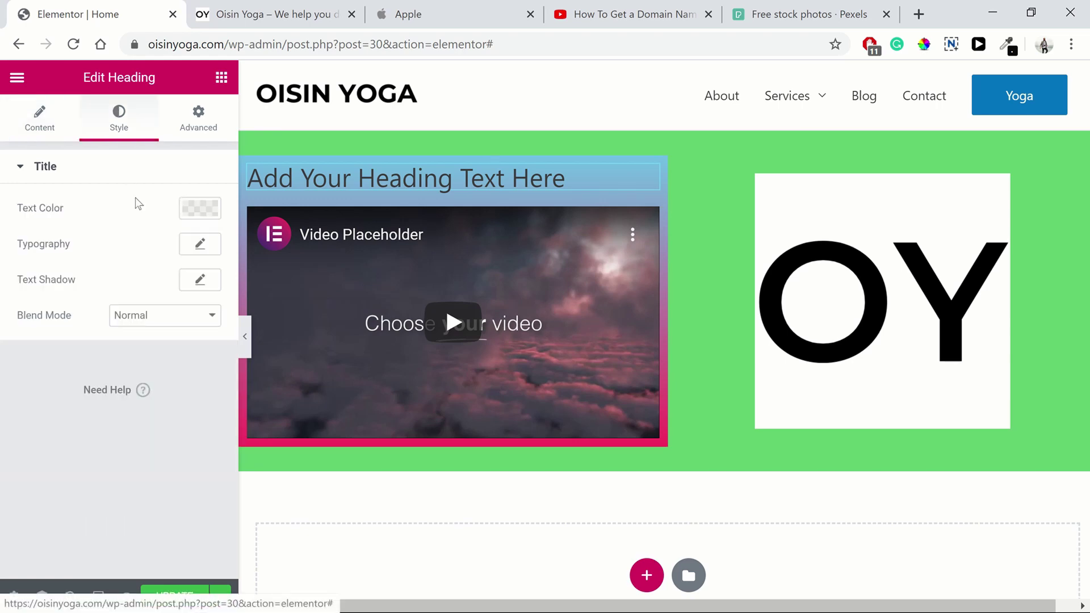
{"action": "left_click", "coordinate": [200, 244]}
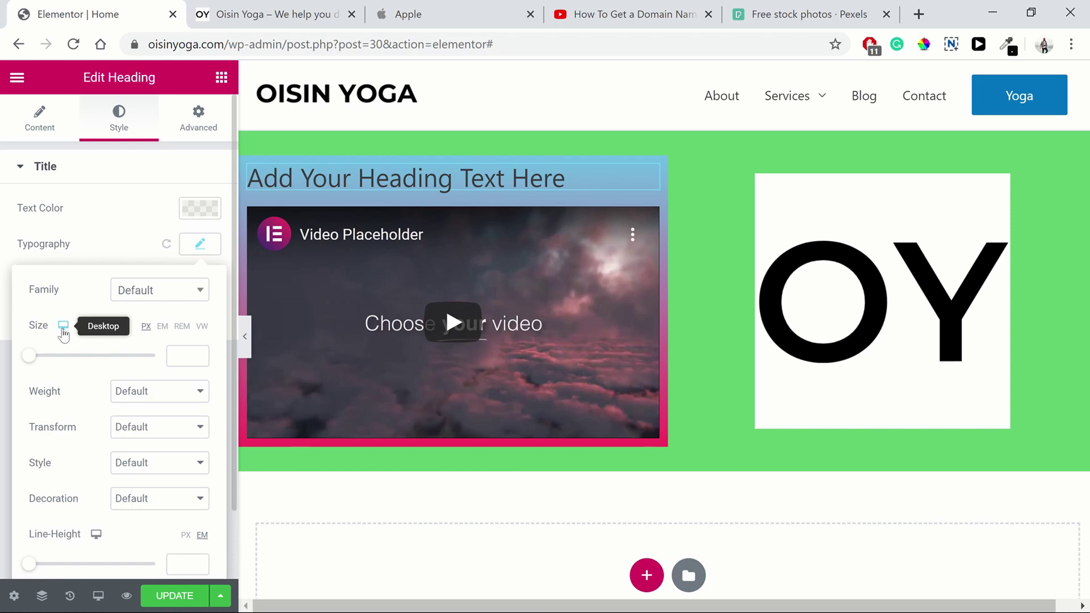
{"action": "left_click_drag", "start_coordinate": [29, 356], "coordinate": [61, 356]}
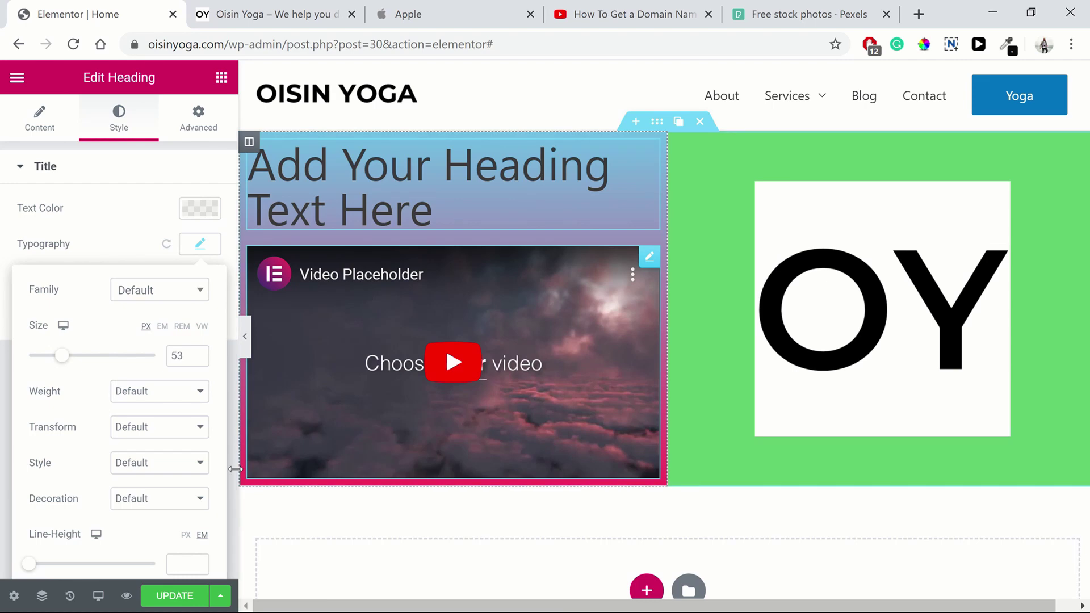
{"action": "mouse_move", "coordinate": [62, 327]}
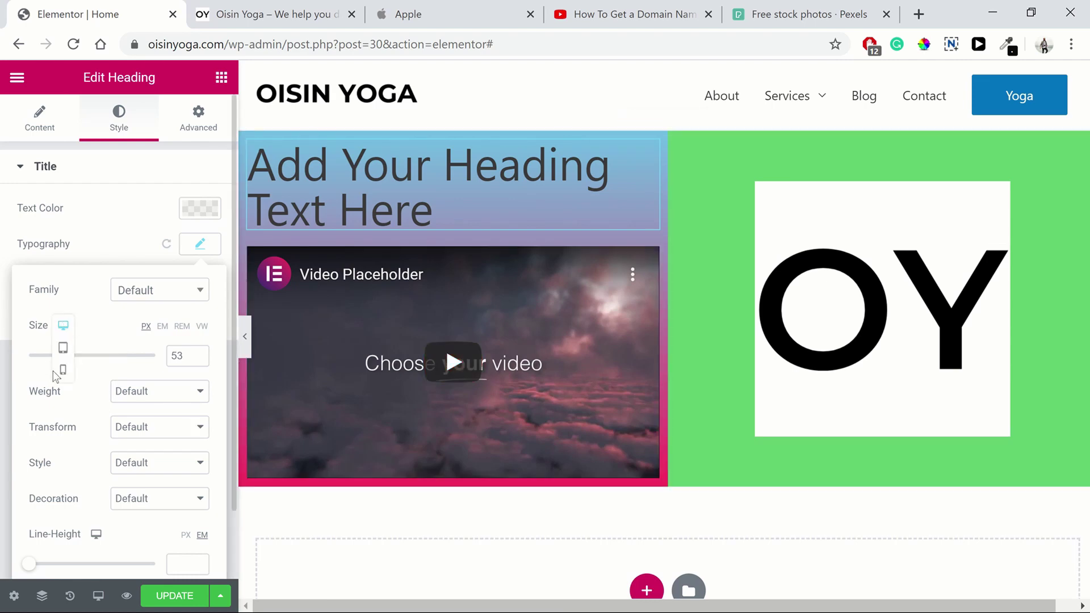
{"action": "left_click", "coordinate": [62, 369]}
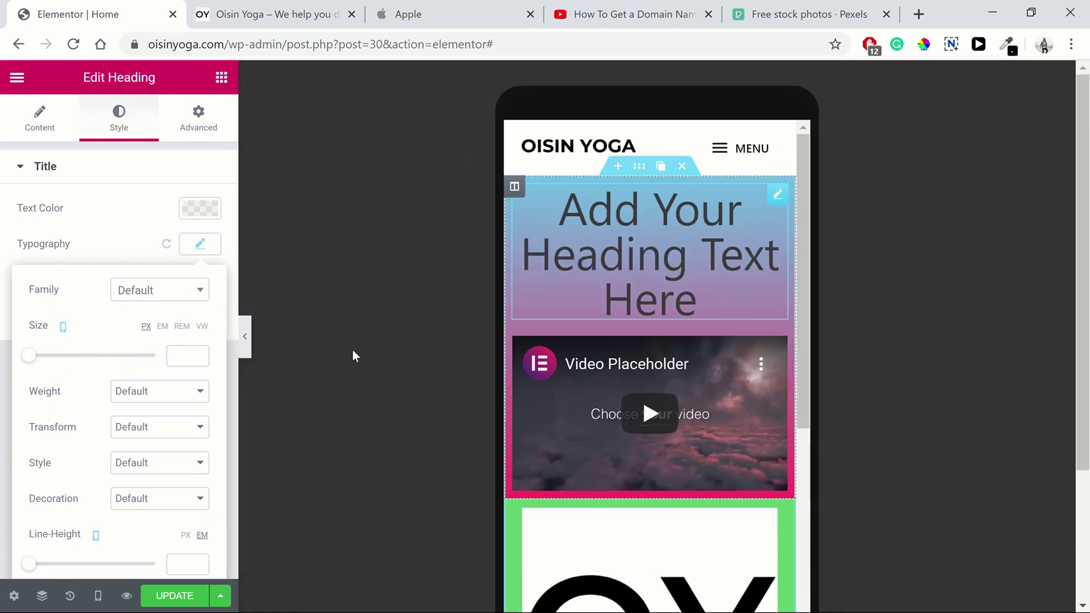
{"action": "left_click", "coordinate": [181, 353]}
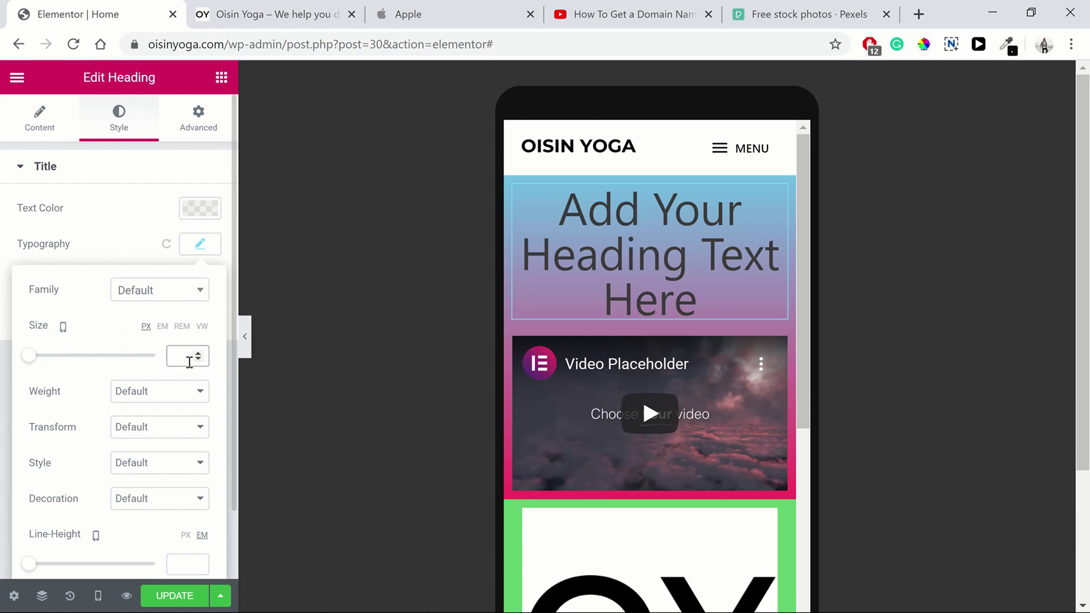
{"action": "type", "text": "20"}
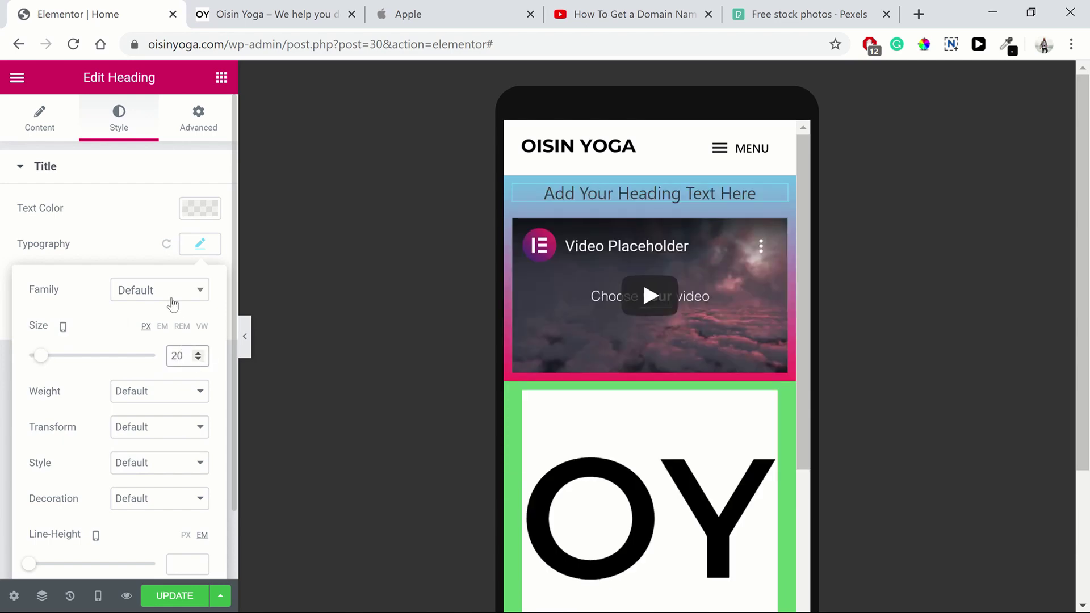
Step: Compare the desktop and mobile sizes, then set the tablet heading size to 28 px
{"action": "left_click", "coordinate": [62, 334]}
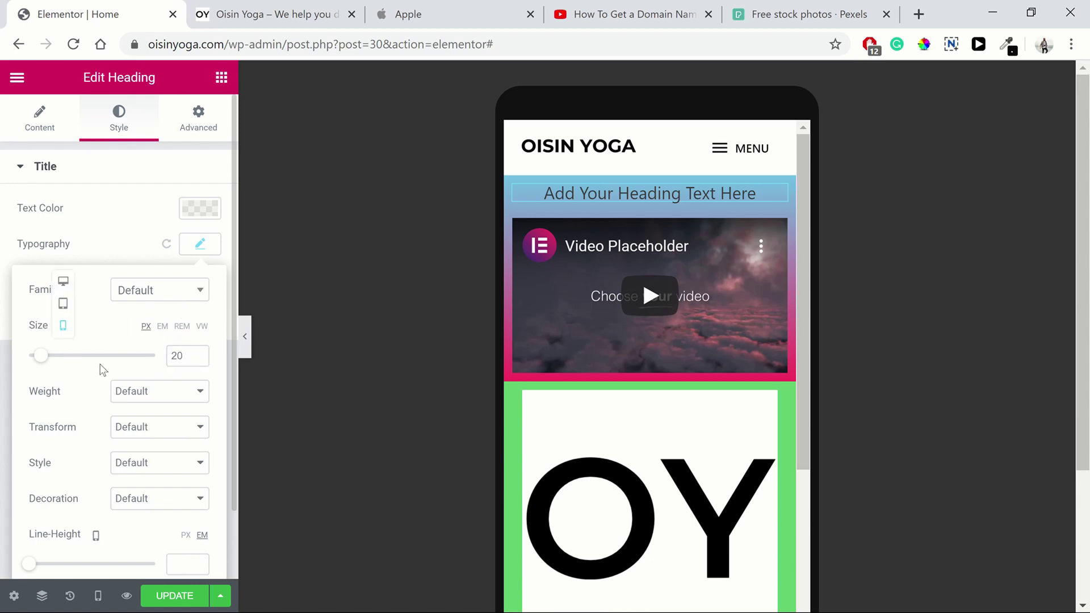
{"action": "left_click", "coordinate": [63, 287]}
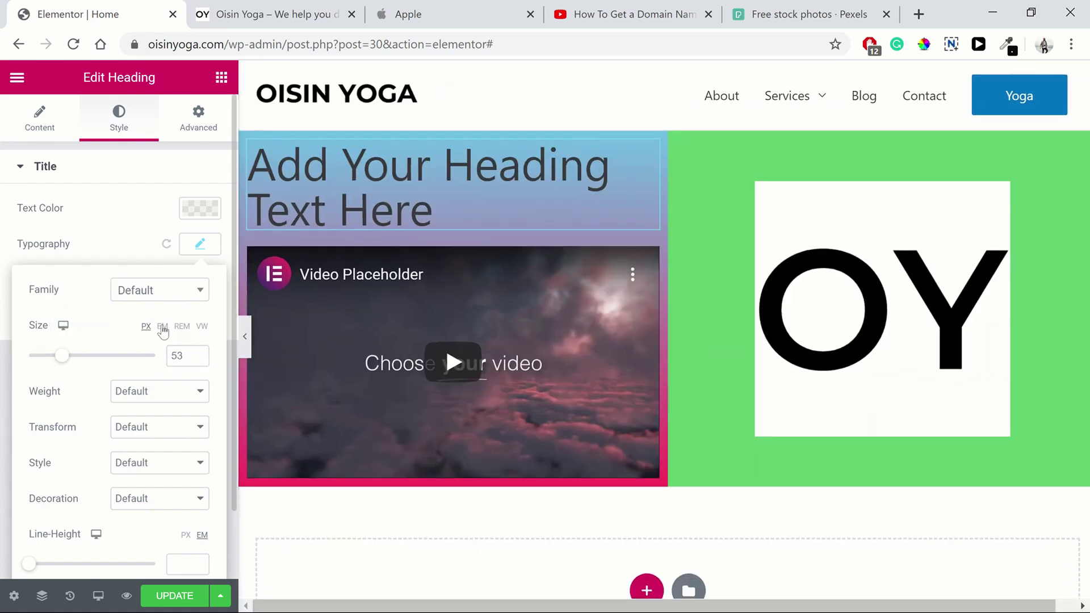
{"action": "left_click", "coordinate": [63, 325]}
{"action": "left_click", "coordinate": [63, 370]}
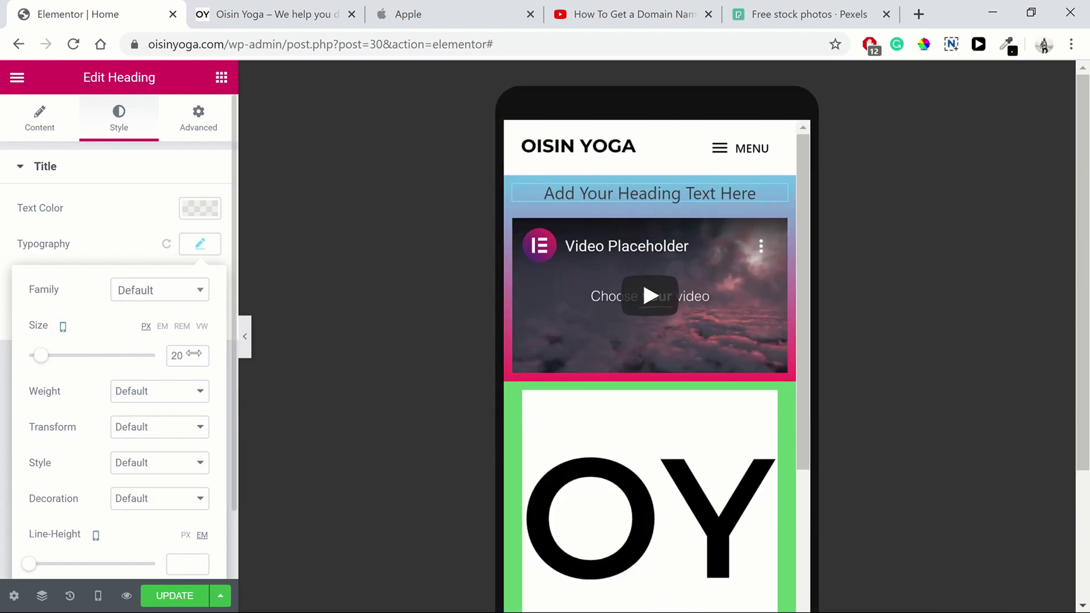
{"action": "left_click", "coordinate": [63, 327]}
{"action": "left_click", "coordinate": [63, 281]}
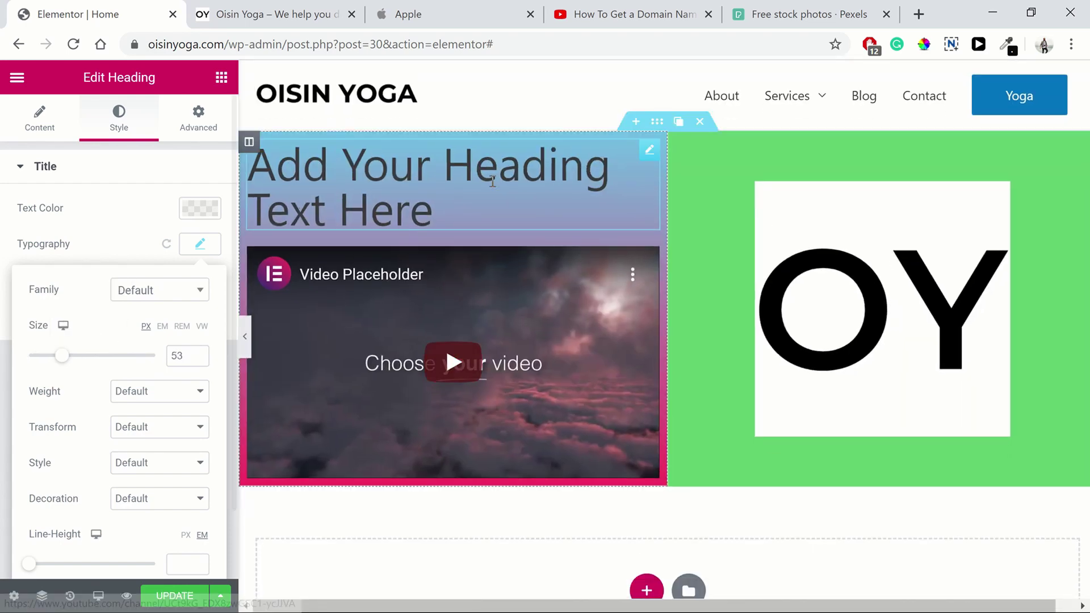
{"action": "left_click", "coordinate": [63, 325]}
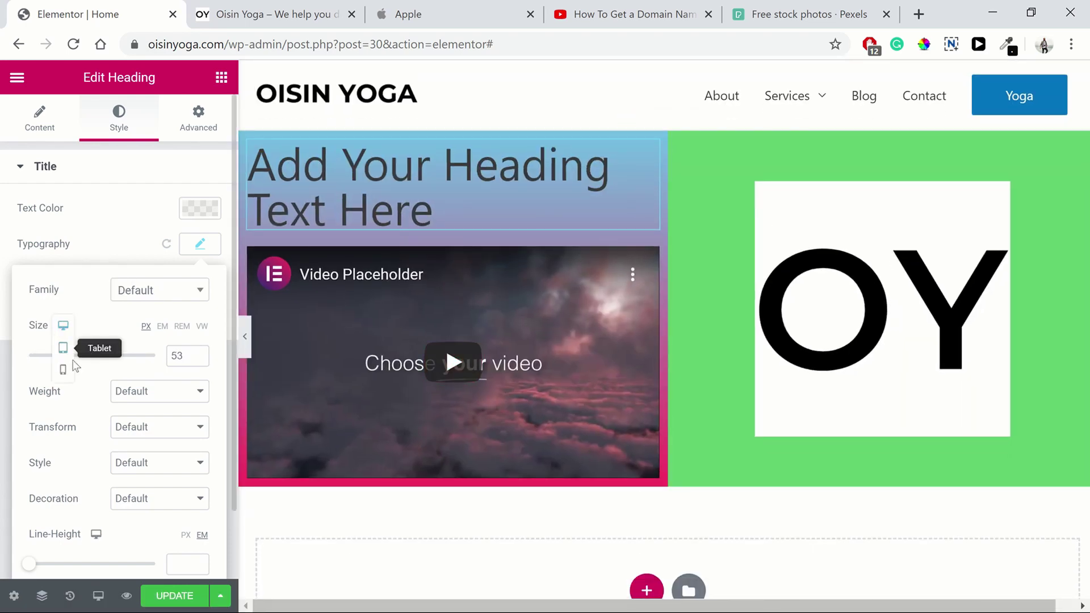
{"action": "left_click", "coordinate": [63, 349]}
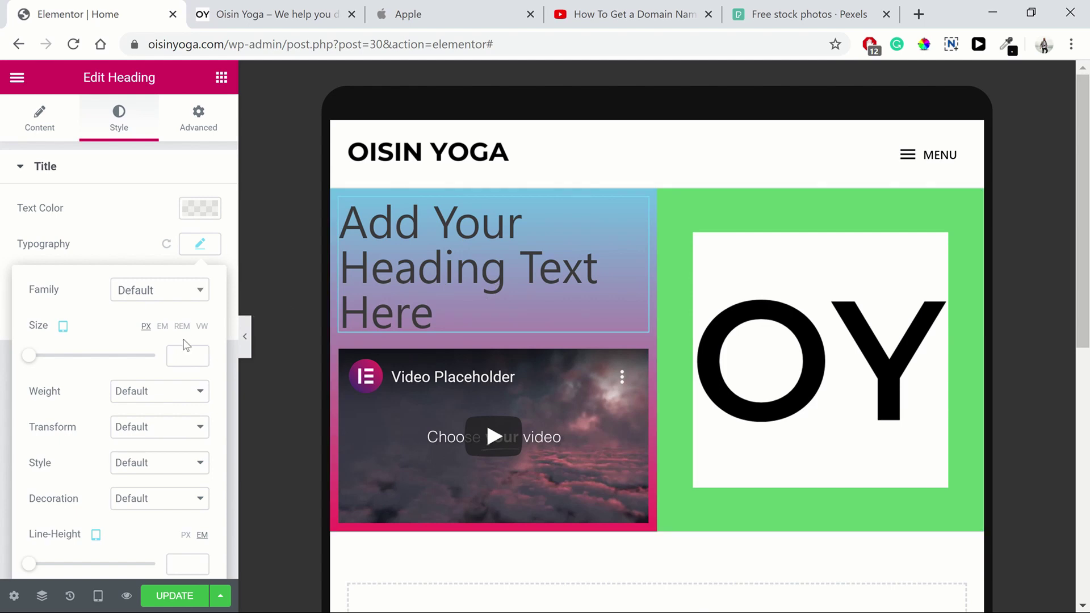
{"action": "left_click_drag", "start_coordinate": [29, 358], "coordinate": [46, 363]}
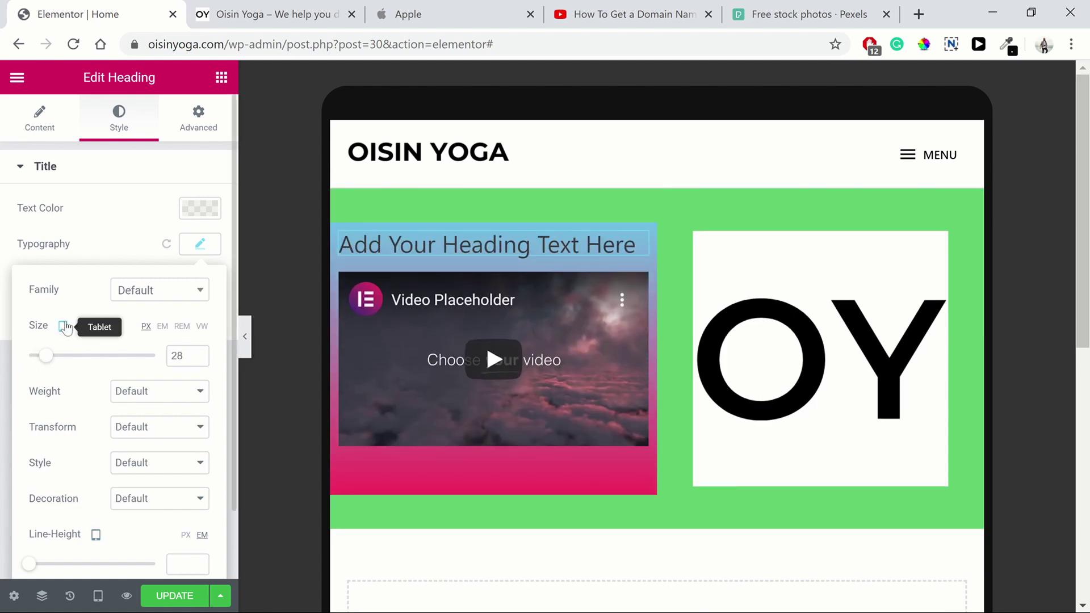
{"action": "left_click", "coordinate": [63, 336]}
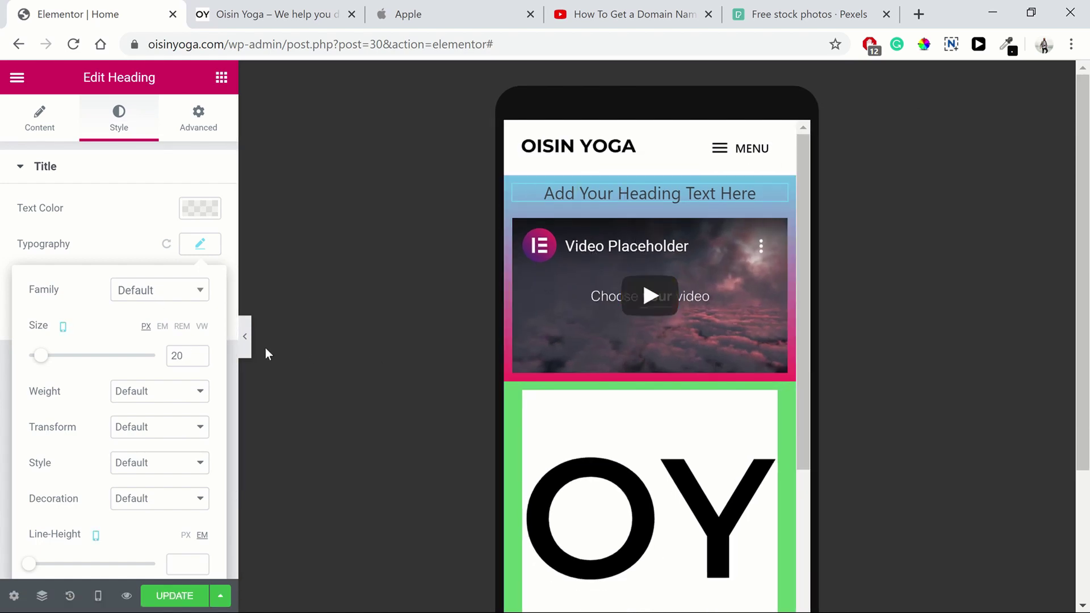
Step: Close Typography, return the editor preview to Desktop, and bring up the Apple website tab
{"action": "left_click", "coordinate": [215, 256]}
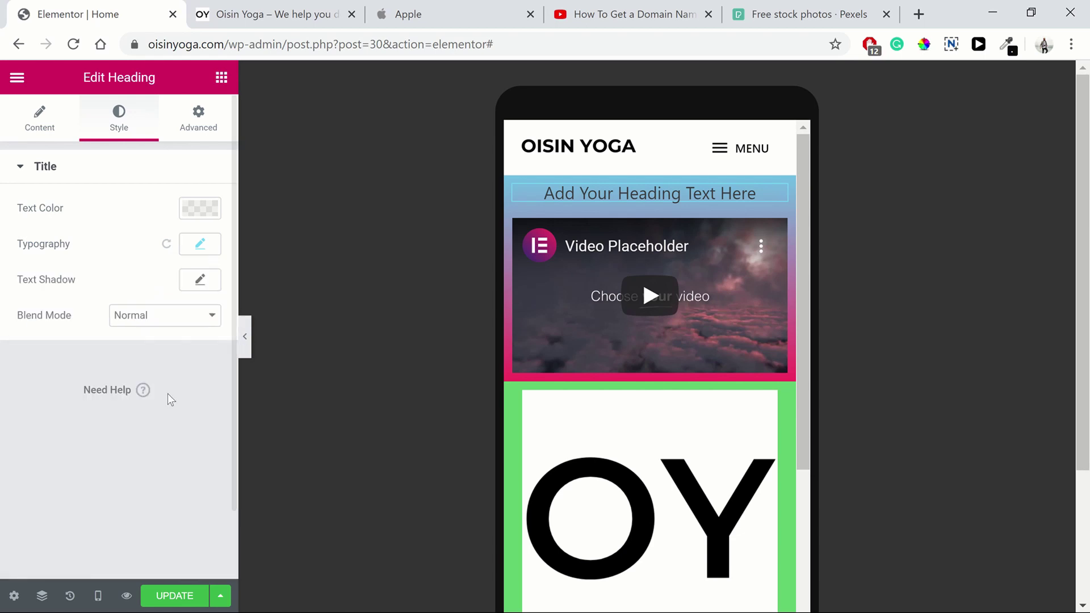
{"action": "left_click", "coordinate": [100, 595]}
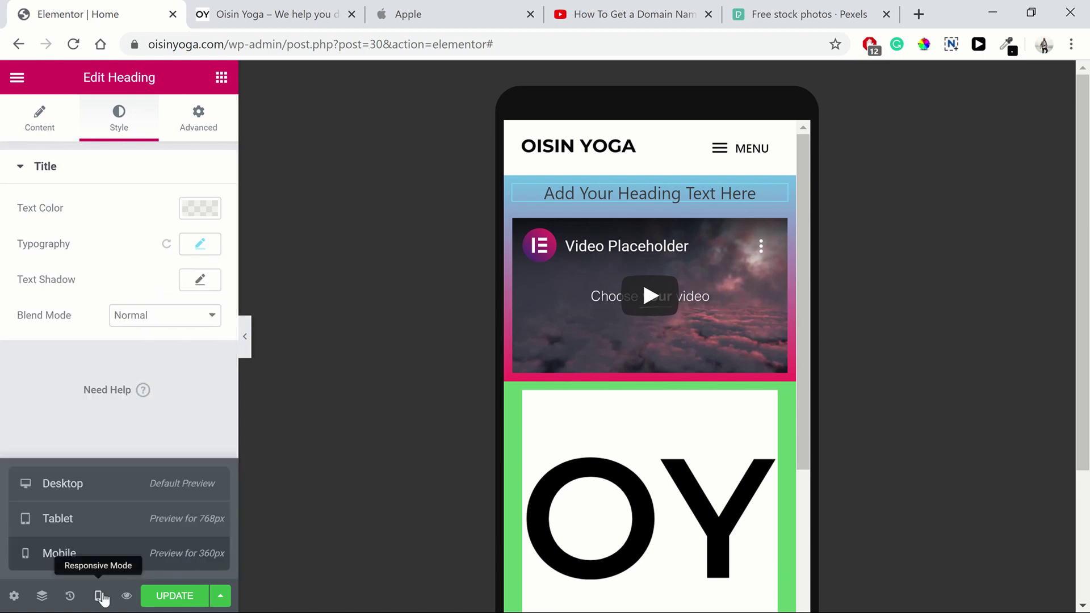
{"action": "left_click", "coordinate": [102, 481]}
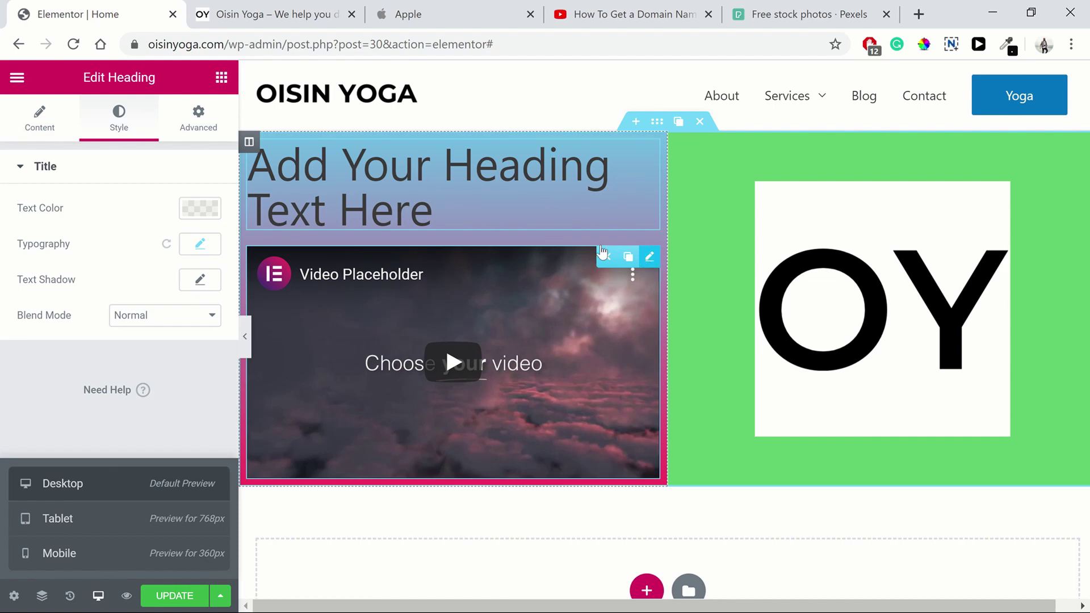
{"action": "left_click", "coordinate": [388, 15]}
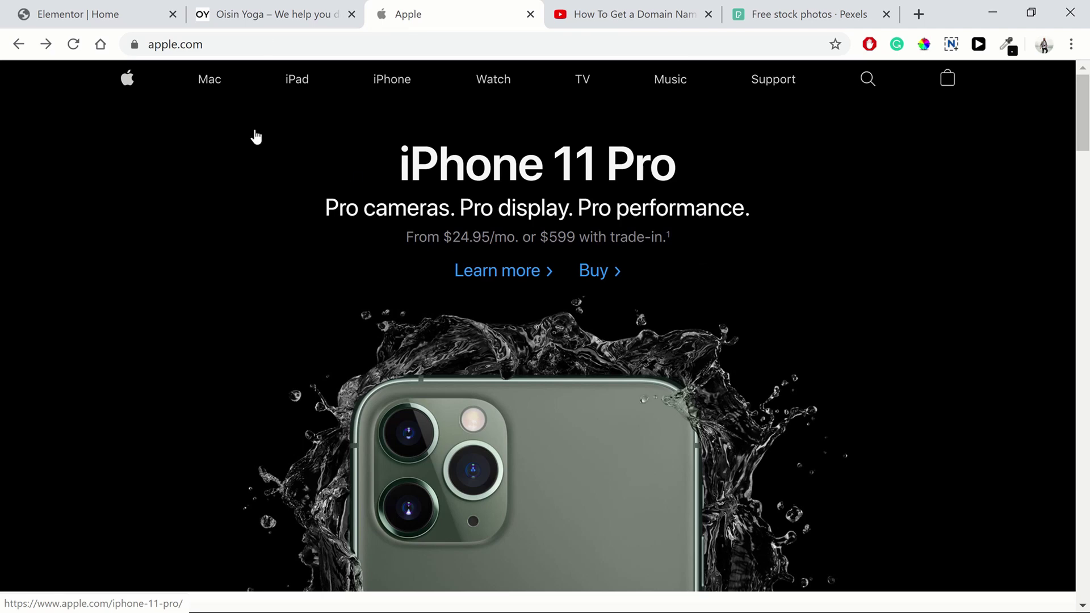
Step: Switch to the browser tab showing the oisinhoy.com 'How To Make A Website – Free Tutorials' page
{"action": "left_click", "coordinate": [96, 15]}
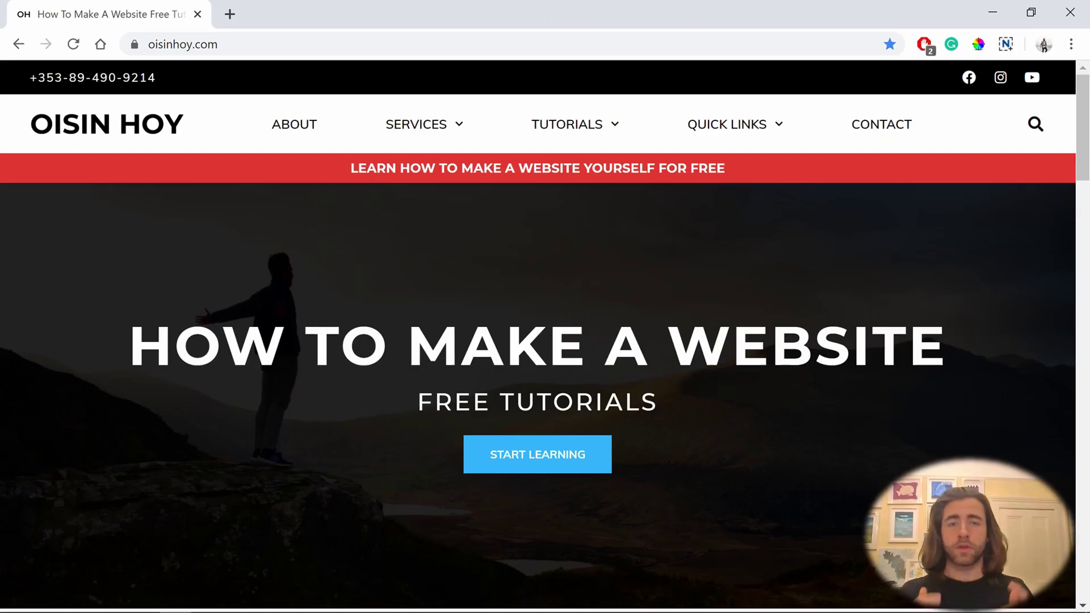